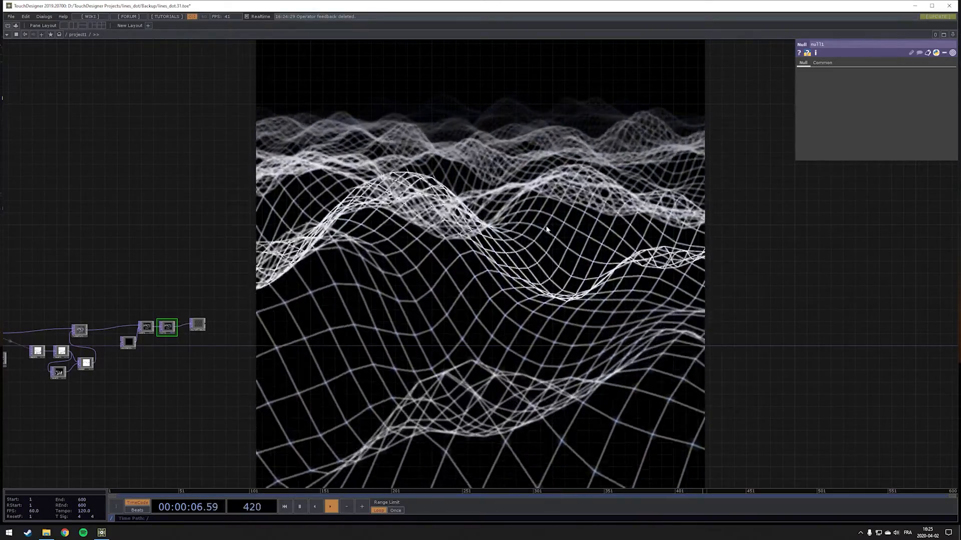
Delete all existing operators from the project network to start with an empty one
left_click_drag(163, 256, 559, 207)
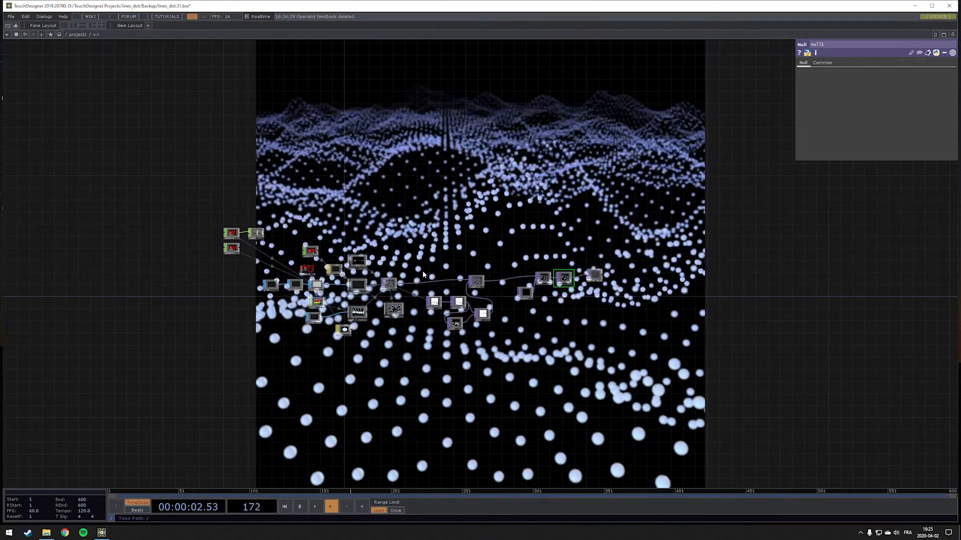
left_click_drag(194, 192, 615, 398)
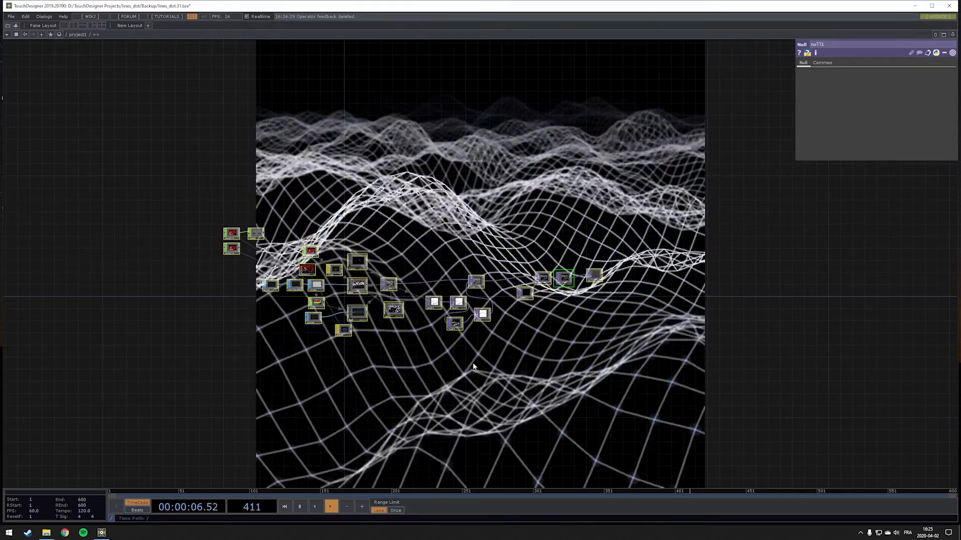
key("Delete")
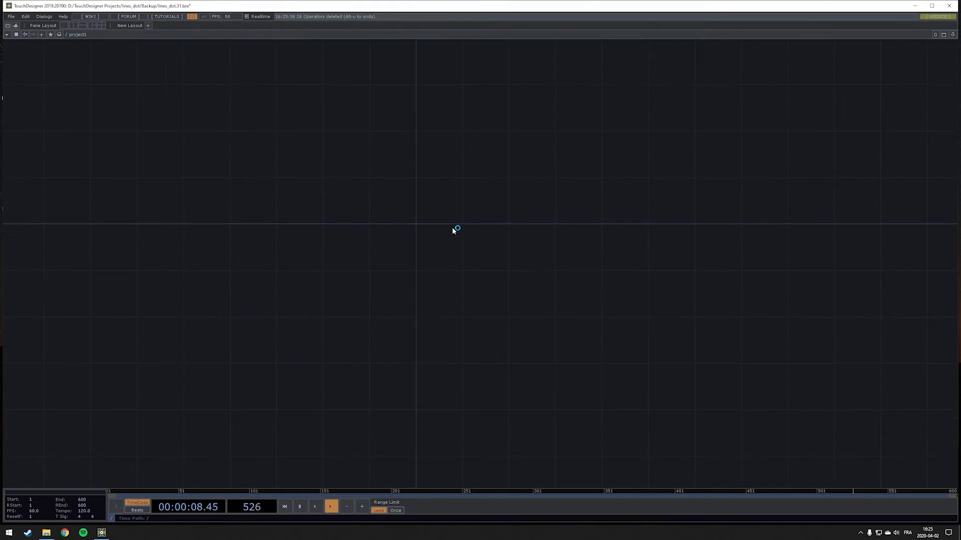
Add a Grid SOP to the empty network and set its orientation to ZX Plane
key("Tab")
type("gri")
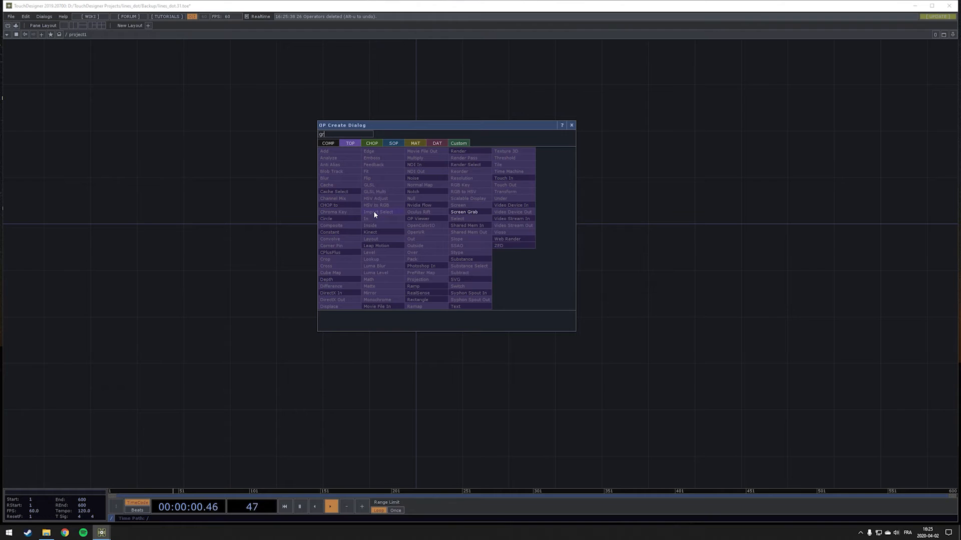
left_click(395, 143)
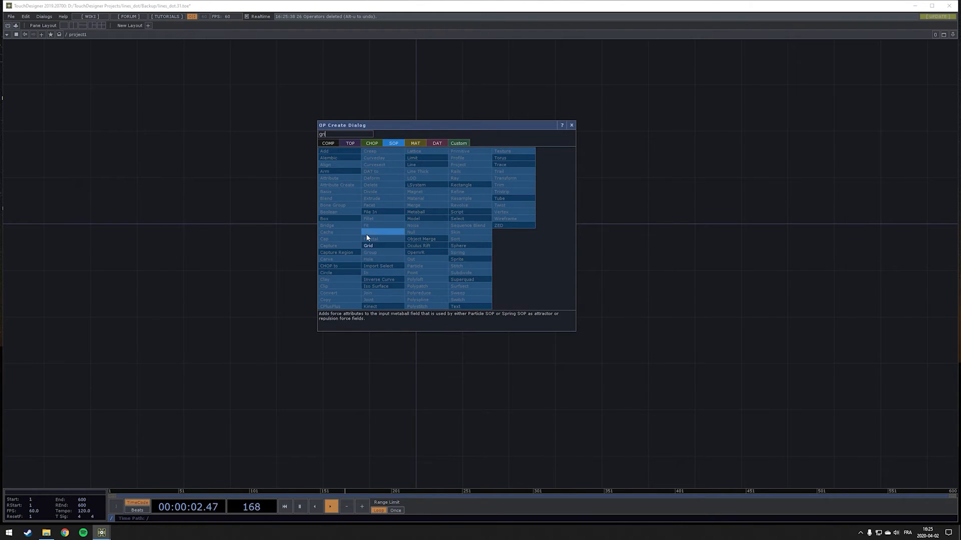
left_click(368, 245)
left_click(374, 225)
scroll(374, 238, "up", 3)
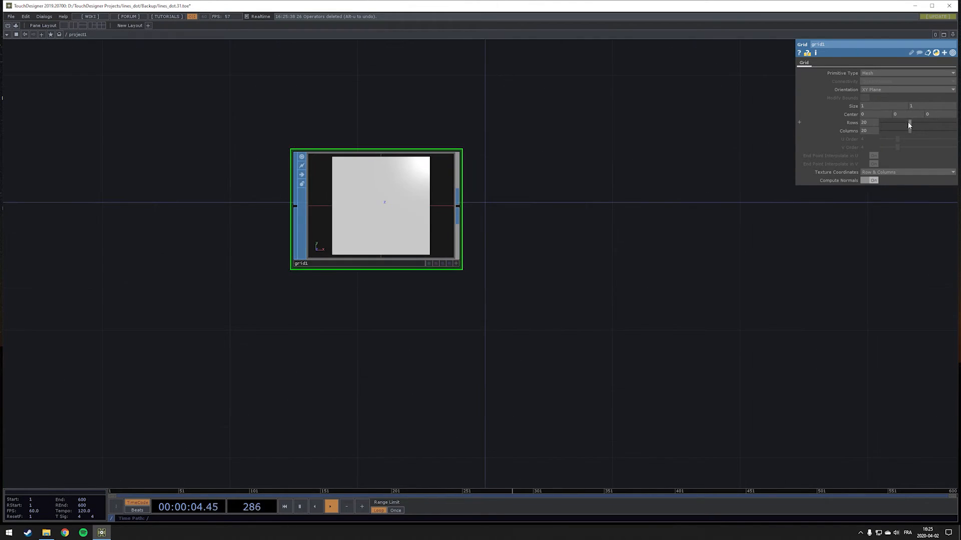
left_click(889, 90)
left_click(877, 110)
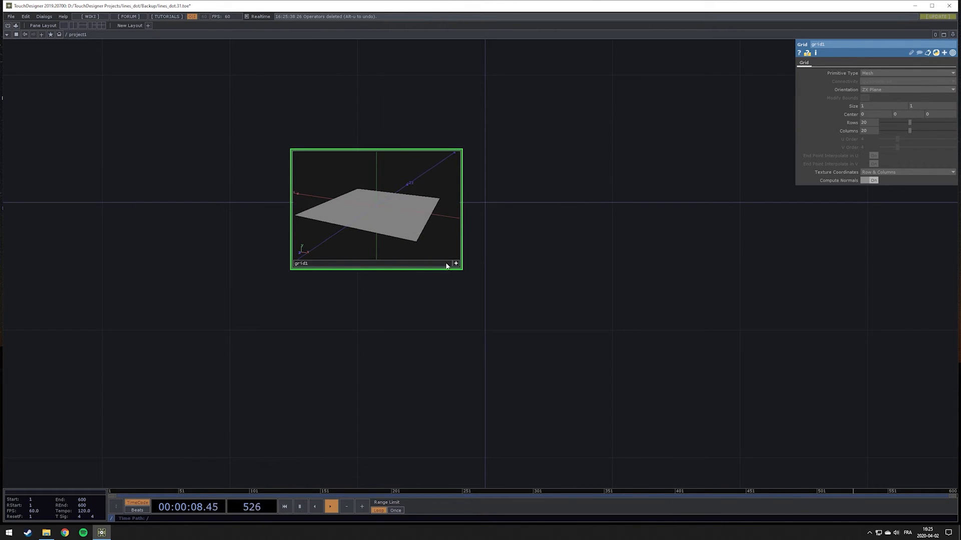
Append a Noise SOP to the grid's output and place it beside the grid in the network
scroll(518, 268, "down", 3)
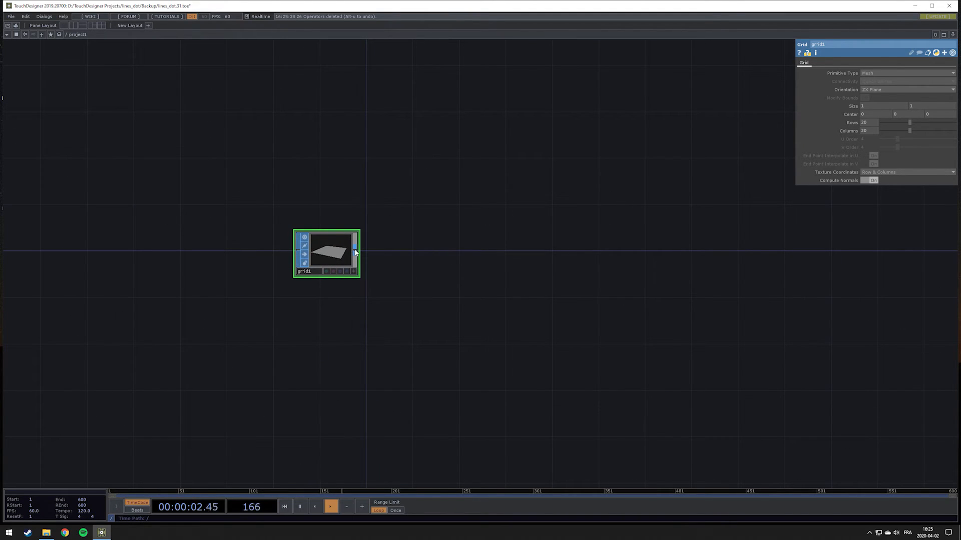
left_click(355, 251)
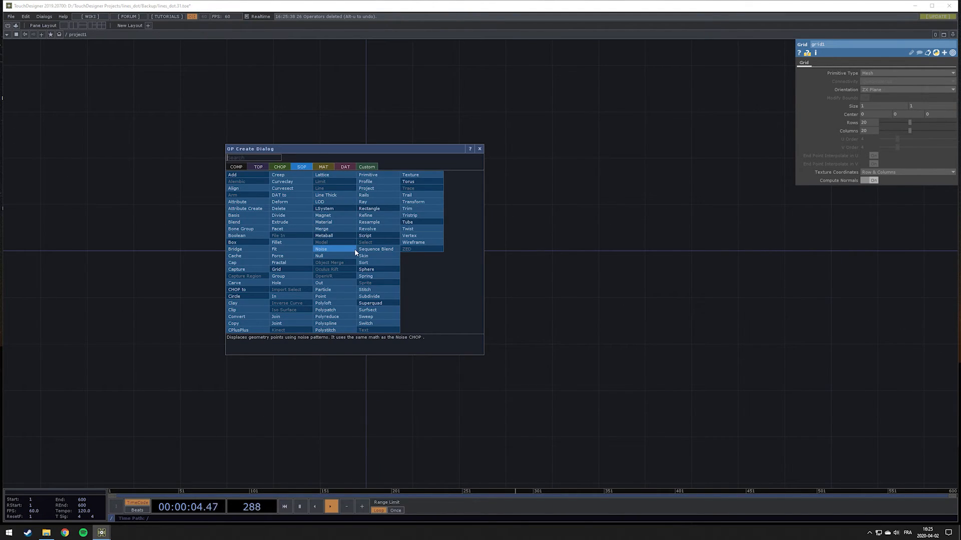
left_click(354, 249)
left_click(491, 254)
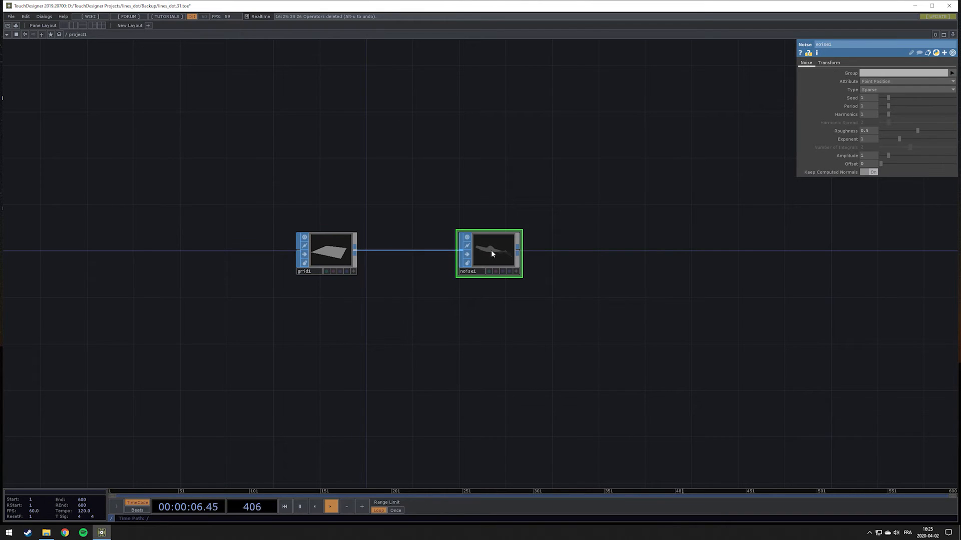
left_click_drag(597, 245, 534, 254)
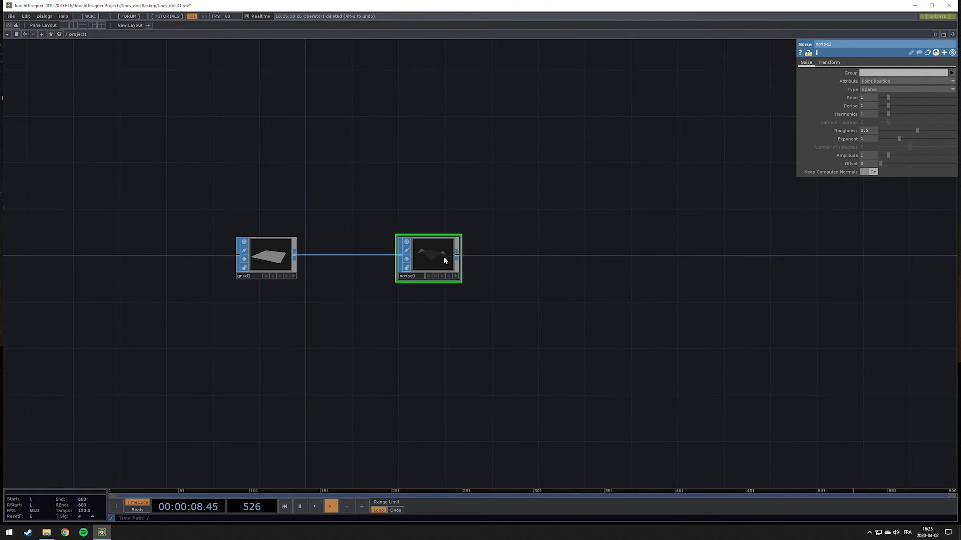
scroll(439, 254, "up", 5)
scroll(459, 274, "down", 5)
Append a Geometry COMP to the noise operator's output and place it after the noise node
left_click_drag(513, 267, 379, 276)
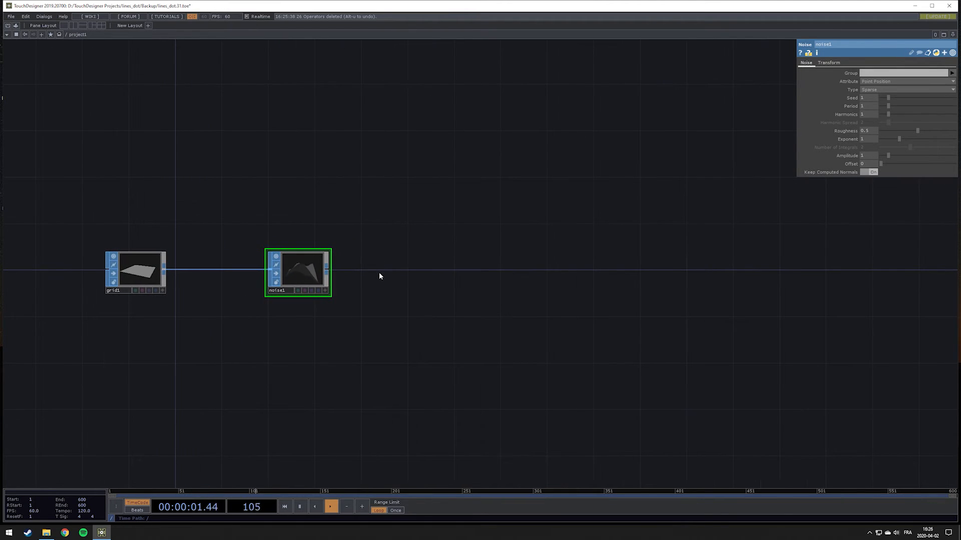
left_click(326, 271)
left_click(206, 186)
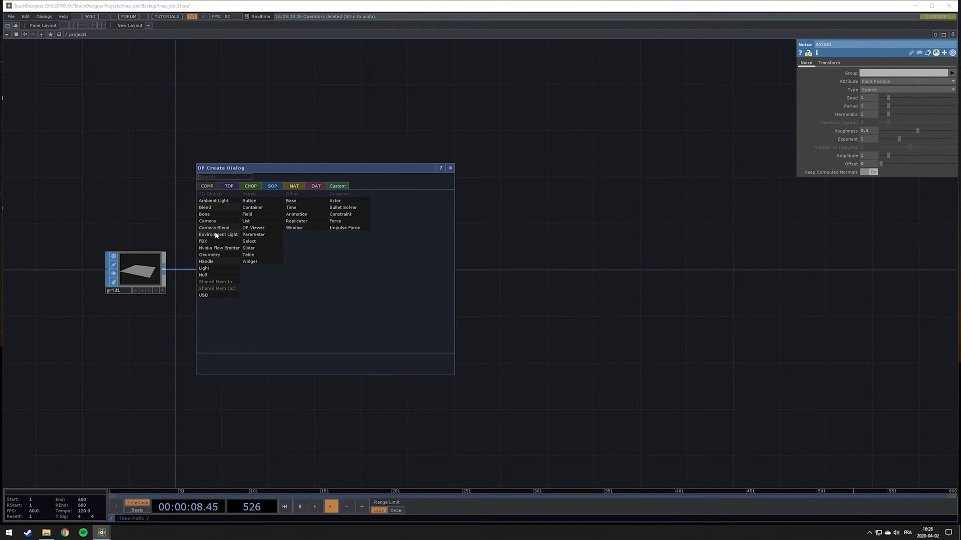
left_click(215, 255)
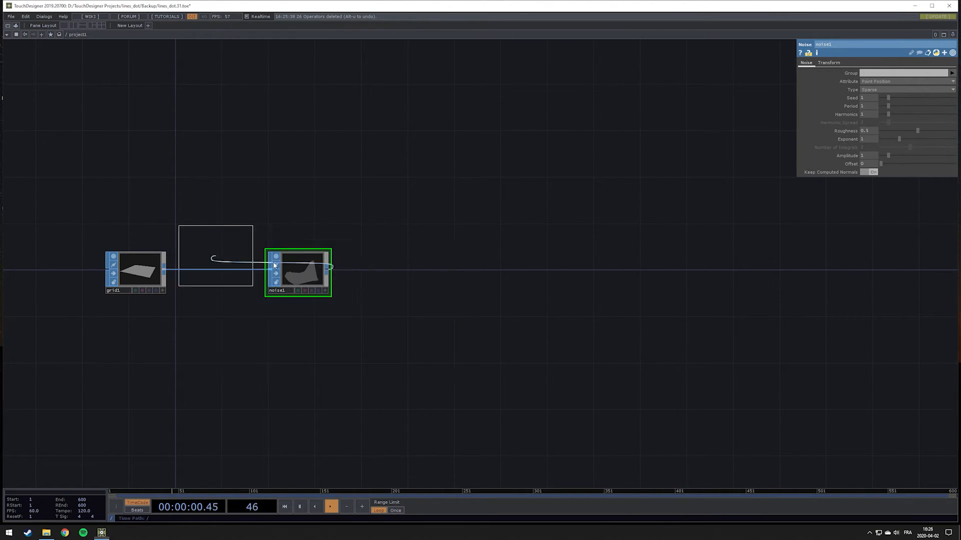
left_click(449, 271)
Add a Camera COMP above the geometry component and a Light COMP below it
key("Tab")
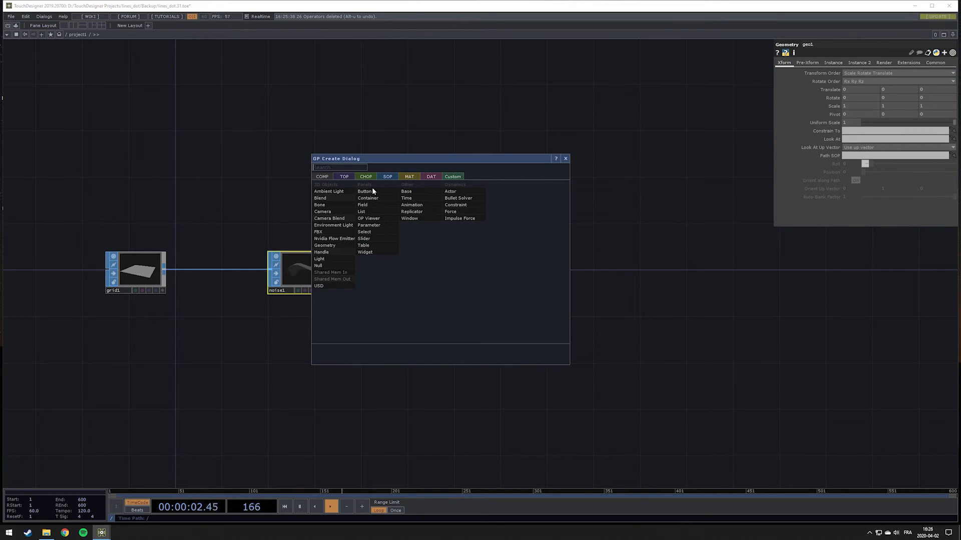
left_click(330, 214)
left_click(445, 174)
key("Tab")
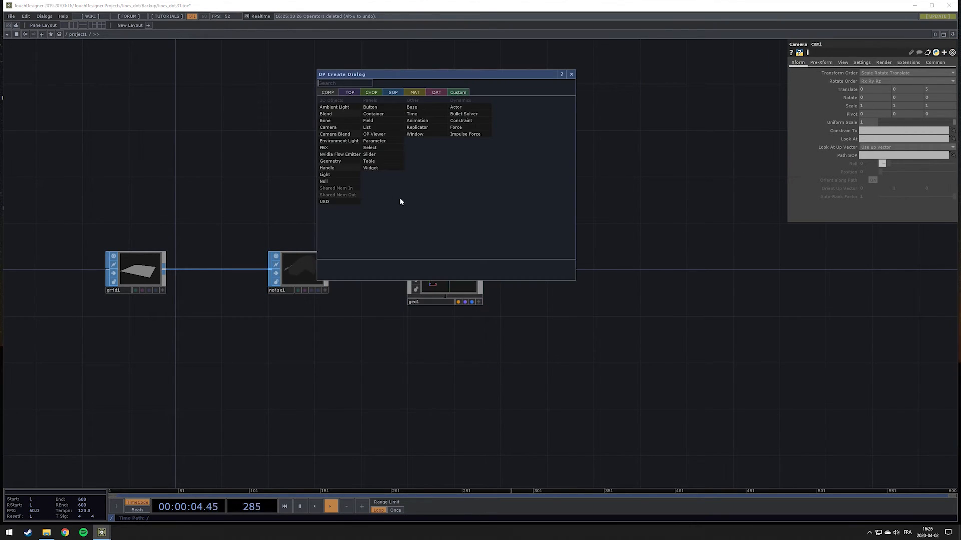
left_click(331, 175)
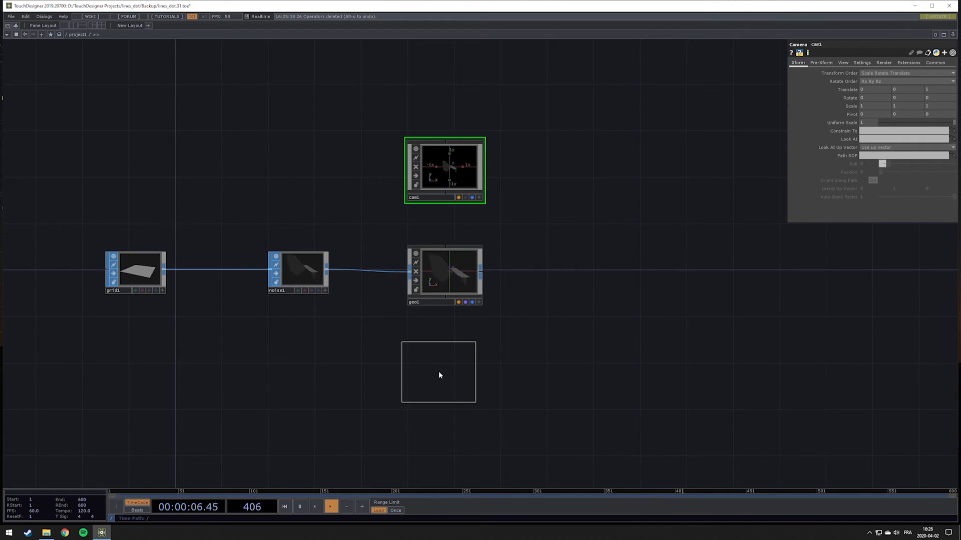
left_click(434, 371)
Add a Render TOP beyond the camera, geometry and light components
left_click_drag(583, 272, 425, 272)
key("Tab")
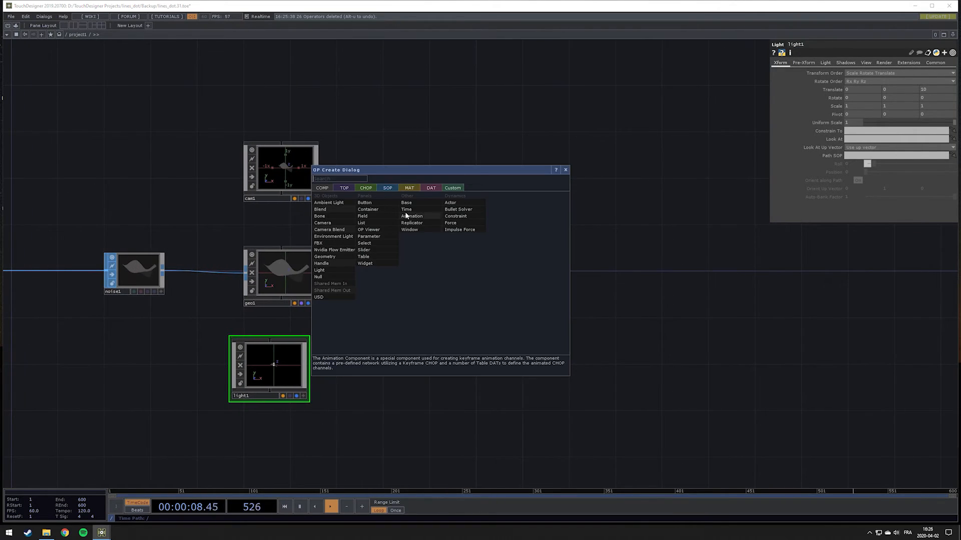
left_click(343, 188)
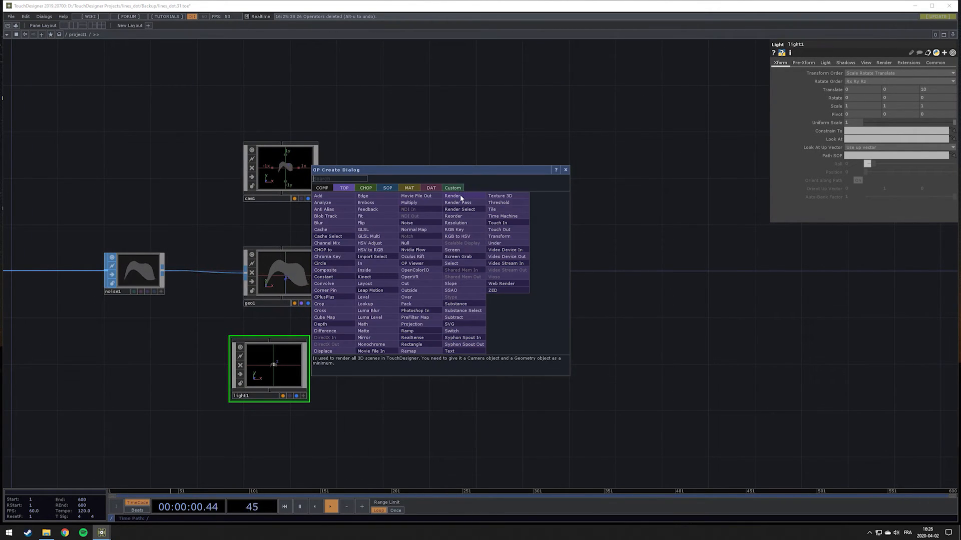
left_click(461, 198)
left_click(474, 268)
Add a Null TOP fed by the render's output and display it as the network background
key("Tab")
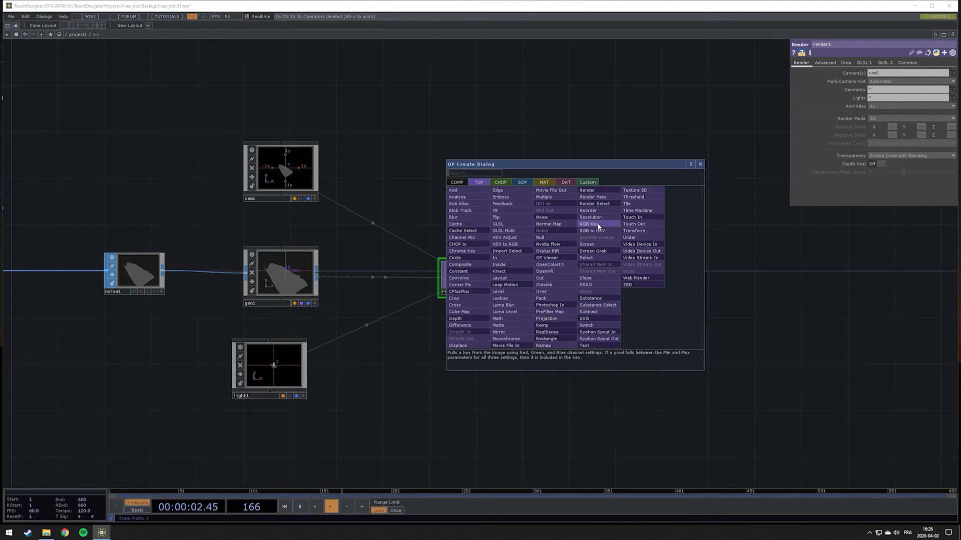
left_click(561, 258)
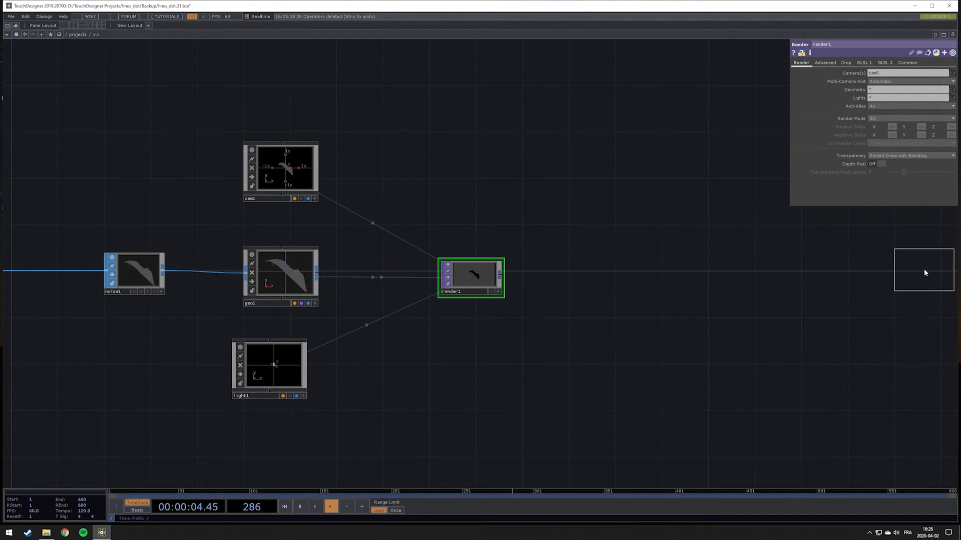
left_click(925, 272)
left_click_drag(500, 273, 888, 268)
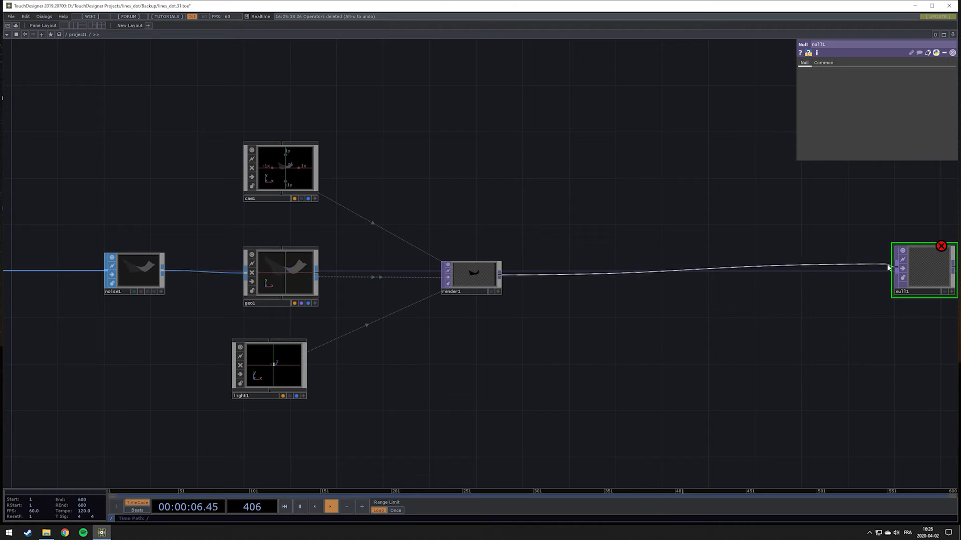
left_click(946, 291)
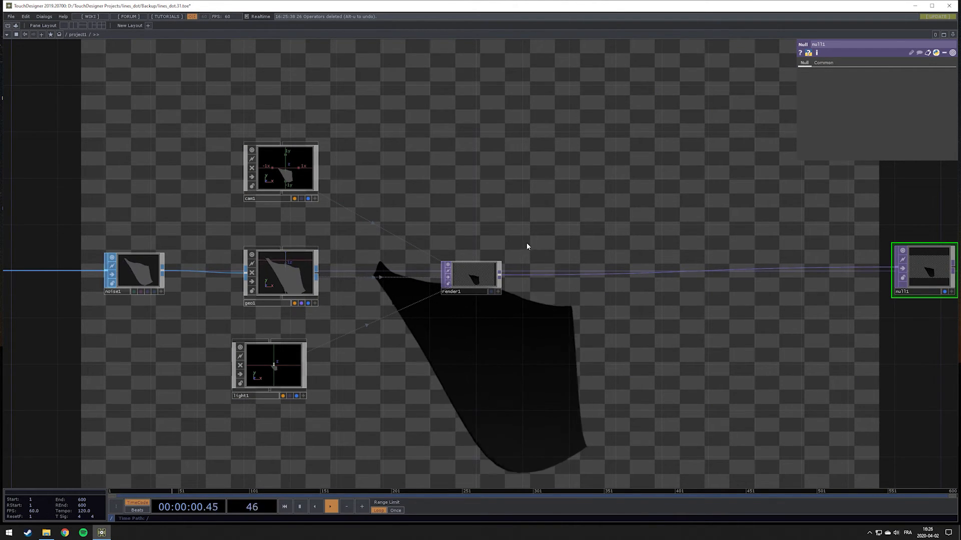
Set both size values of the Grid SOP to 8
left_click_drag(515, 216, 671, 253)
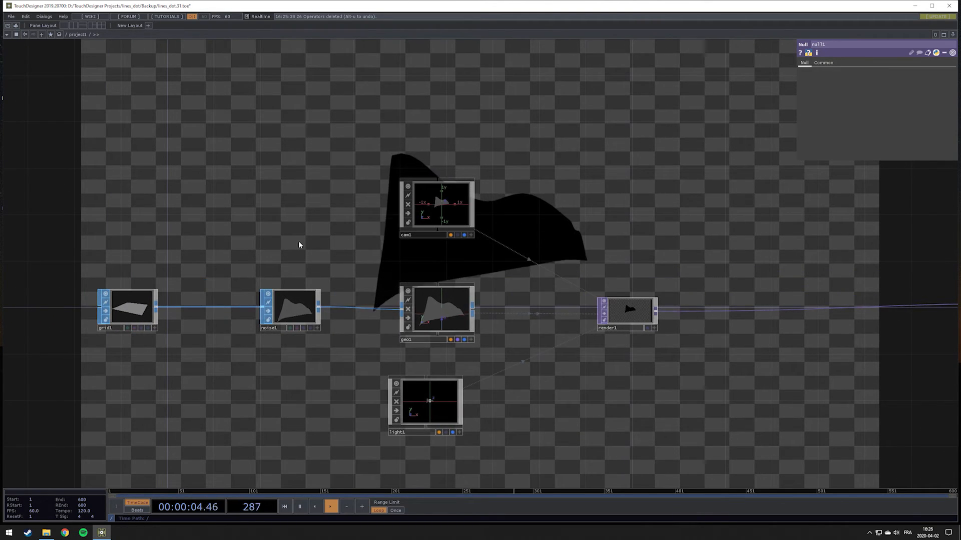
left_click_drag(300, 243, 427, 230)
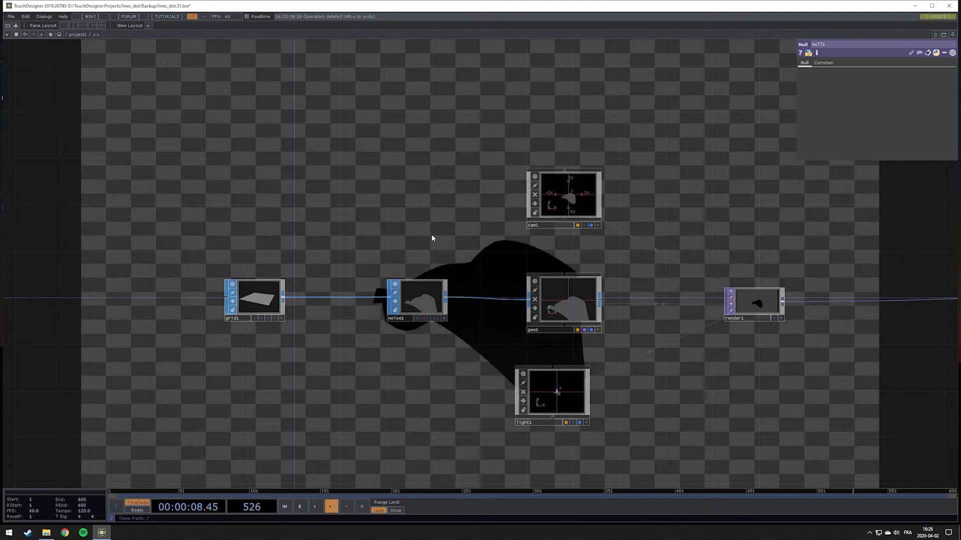
scroll(266, 297, "up", 4)
left_click(266, 296)
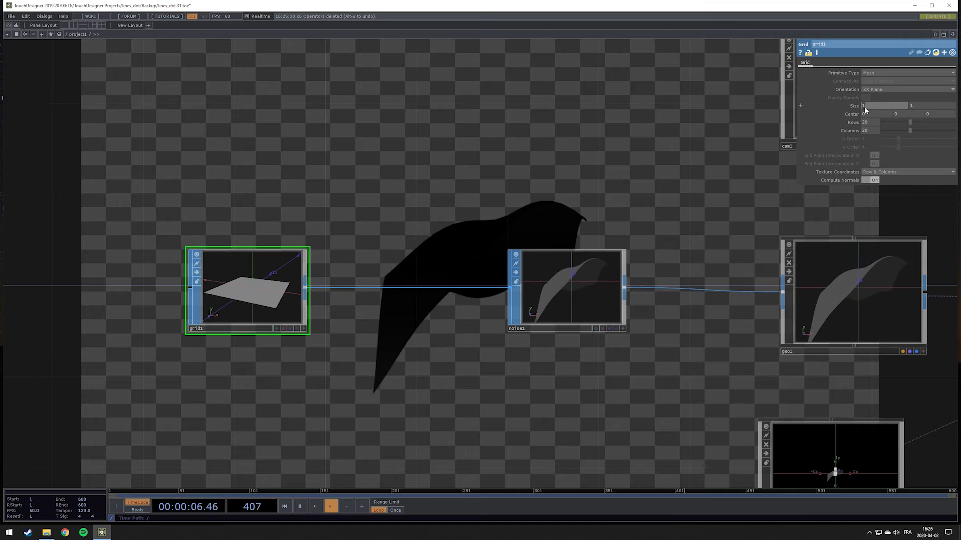
middle_click_drag(853, 107, 853, 111)
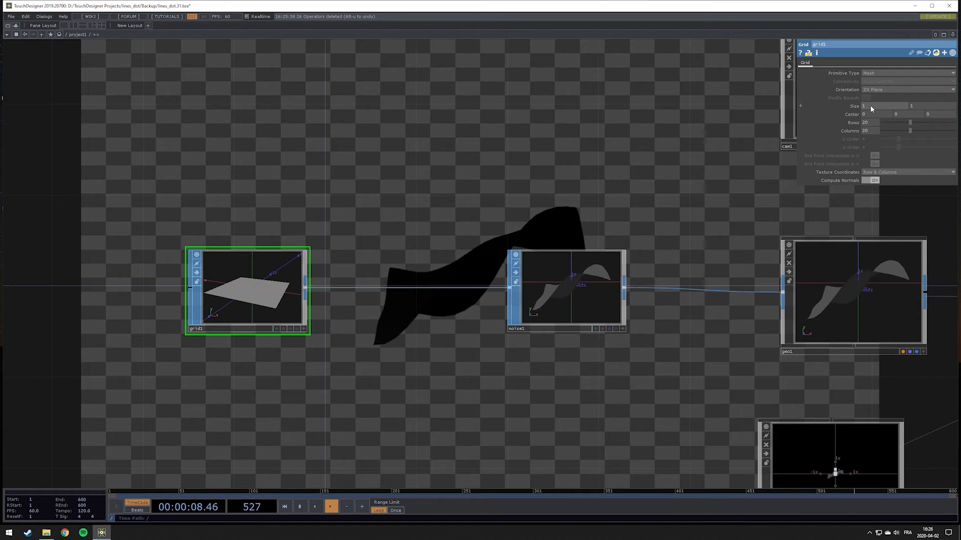
type("8")
key("Tab")
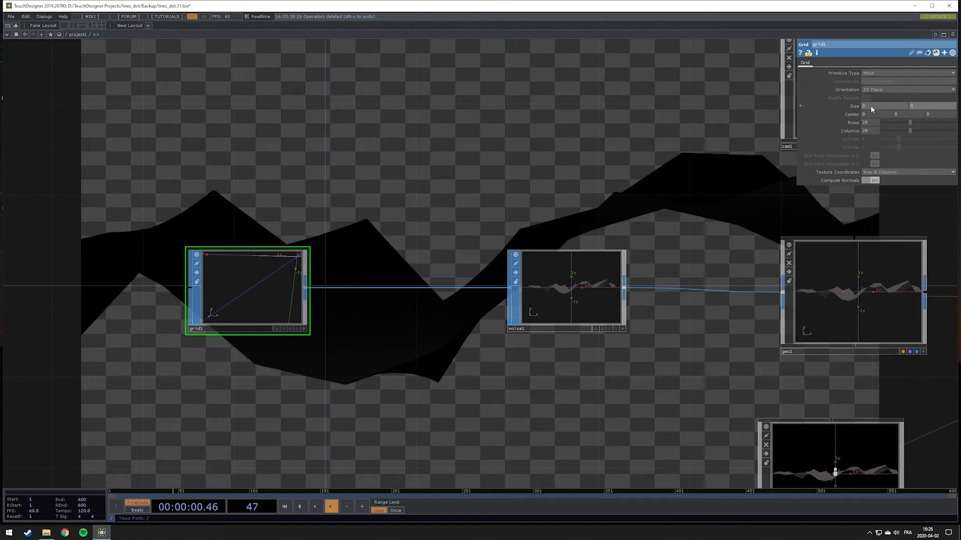
type("8")
key("Return")
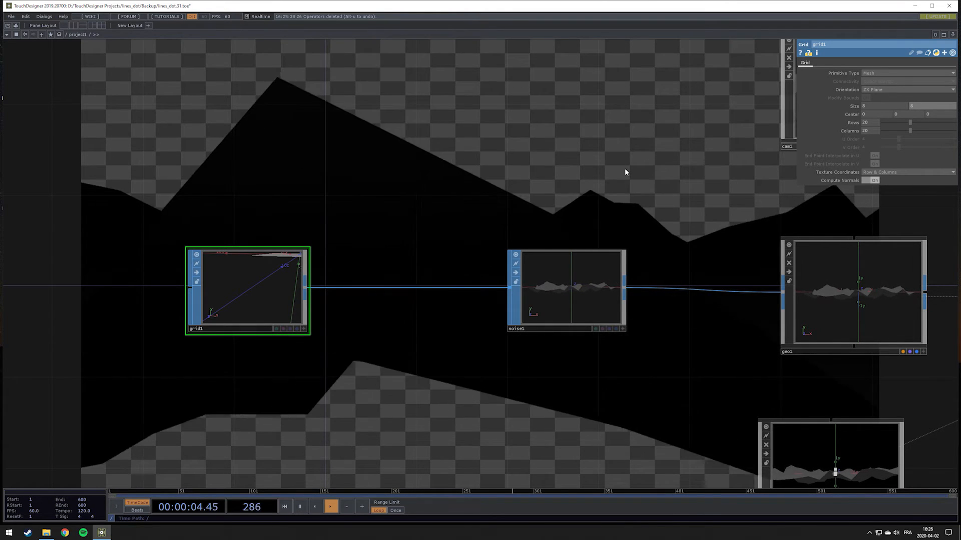
Set the Grid SOP's rows and columns to 100 each for a smoother noise surface
left_click_drag(628, 325, 534, 335)
scroll(469, 277, "up", 3)
scroll(470, 276, "up", 2)
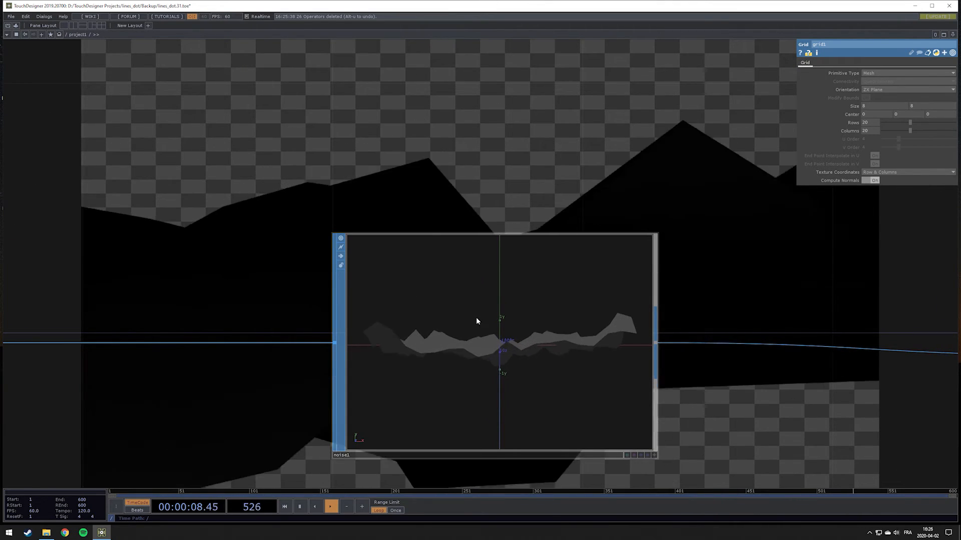
scroll(476, 317, "down", 5)
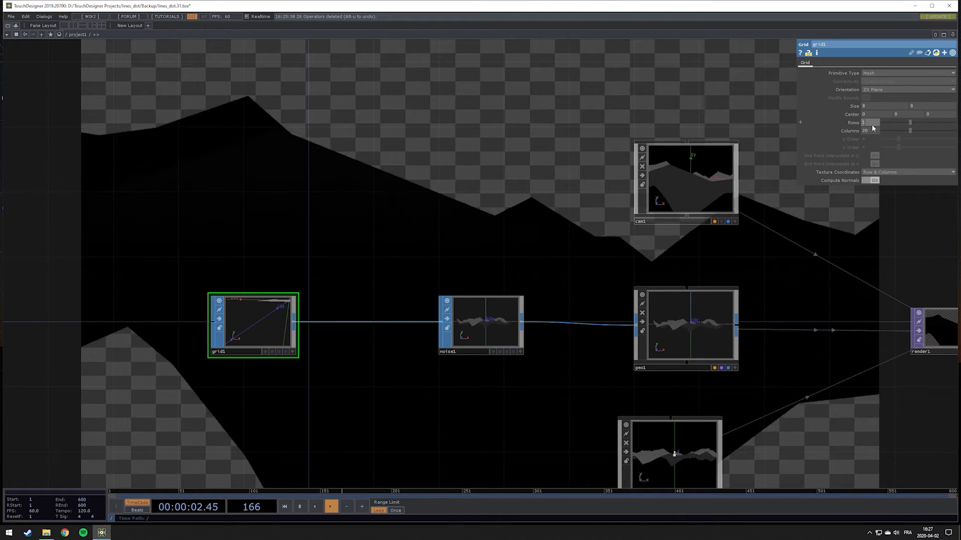
type("100")
key("Tab")
type("100")
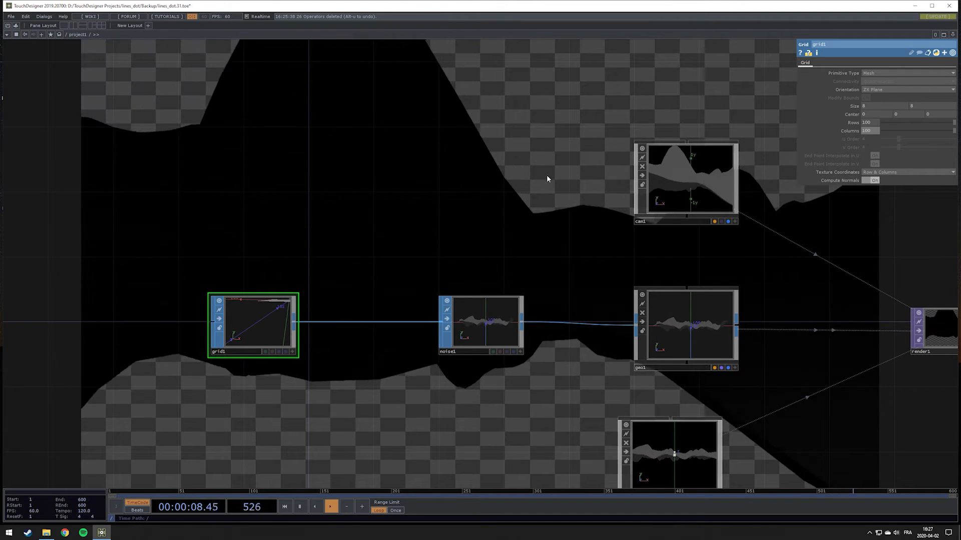
Activate the camera's viewer, then orbit and dolly to look down over the landscape at rotation about -15.3, 39.04, 0
left_click_drag(544, 178, 296, 196)
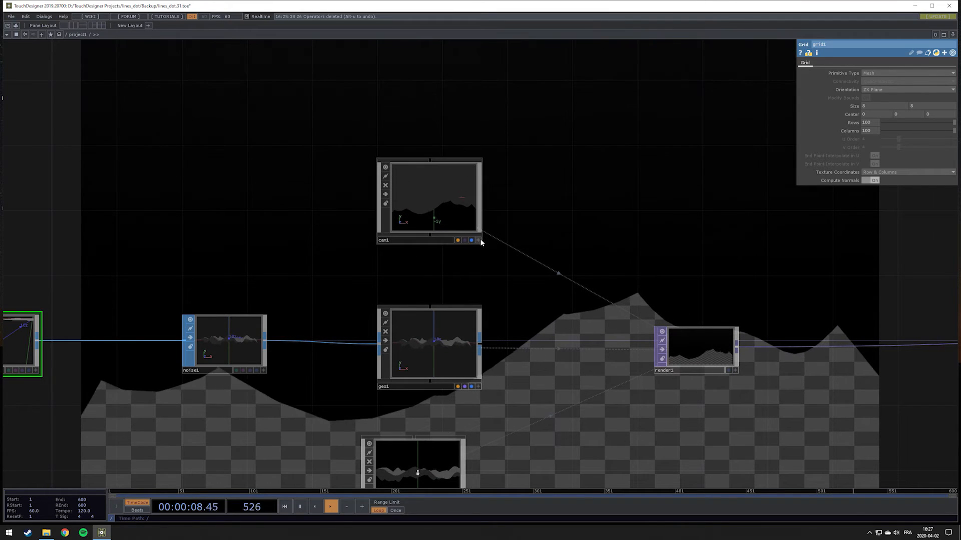
scroll(479, 238, "up", 2)
scroll(476, 229, "up", 4)
scroll(475, 224, "down", 3)
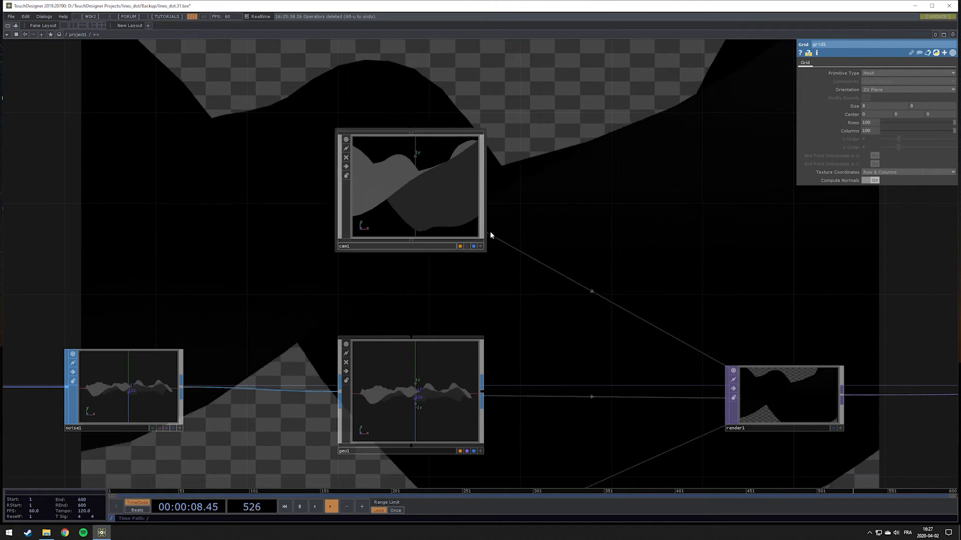
left_click_drag(547, 221, 574, 252)
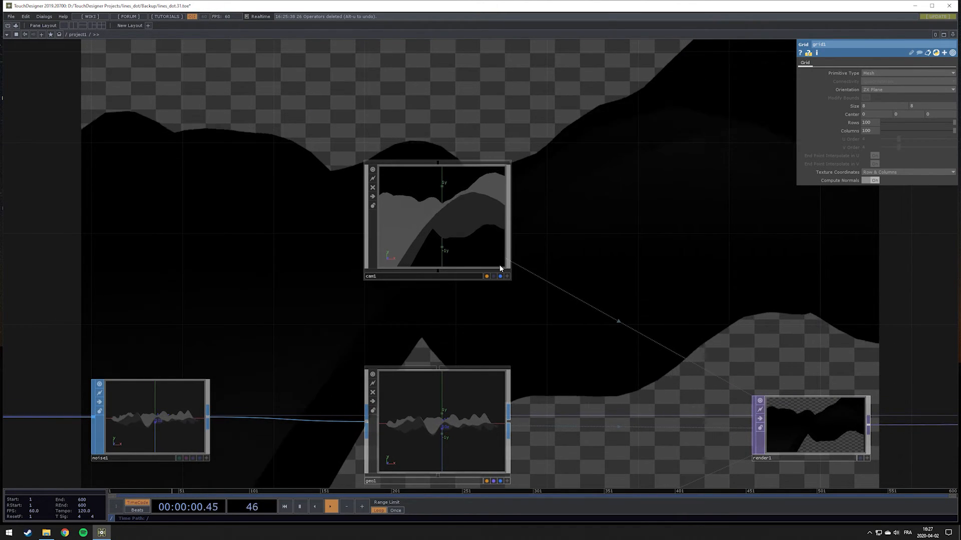
scroll(500, 255, "up", 3)
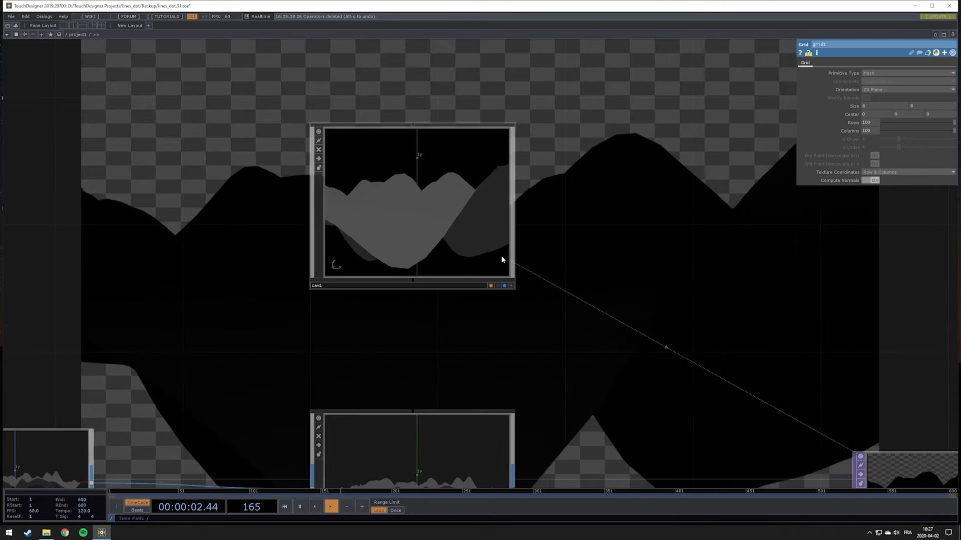
left_click(502, 186)
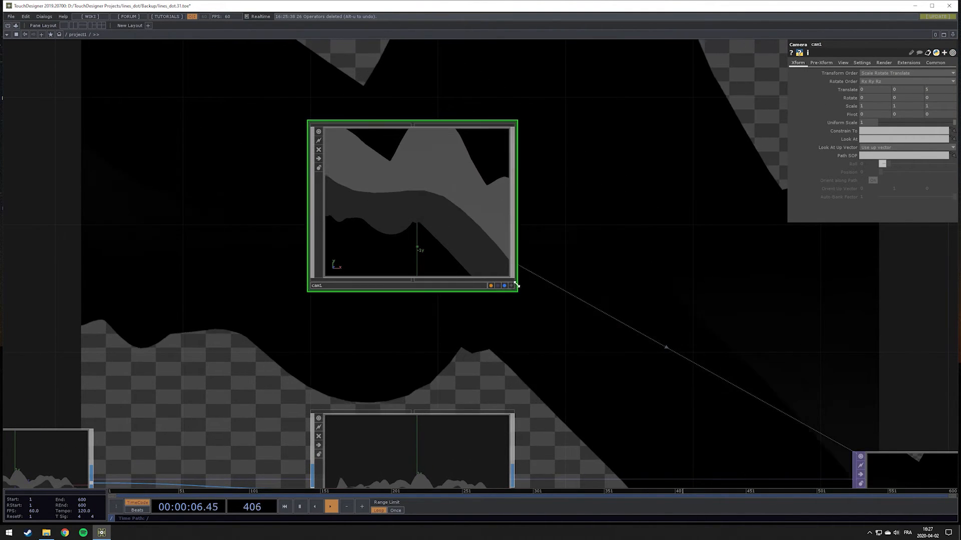
left_click_drag(456, 204, 410, 212)
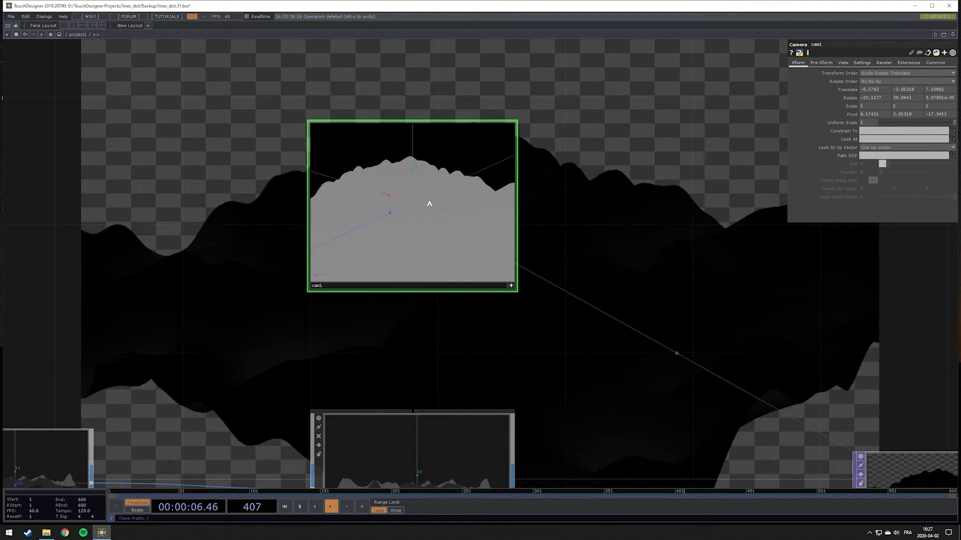
scroll(429, 204, "up", 3)
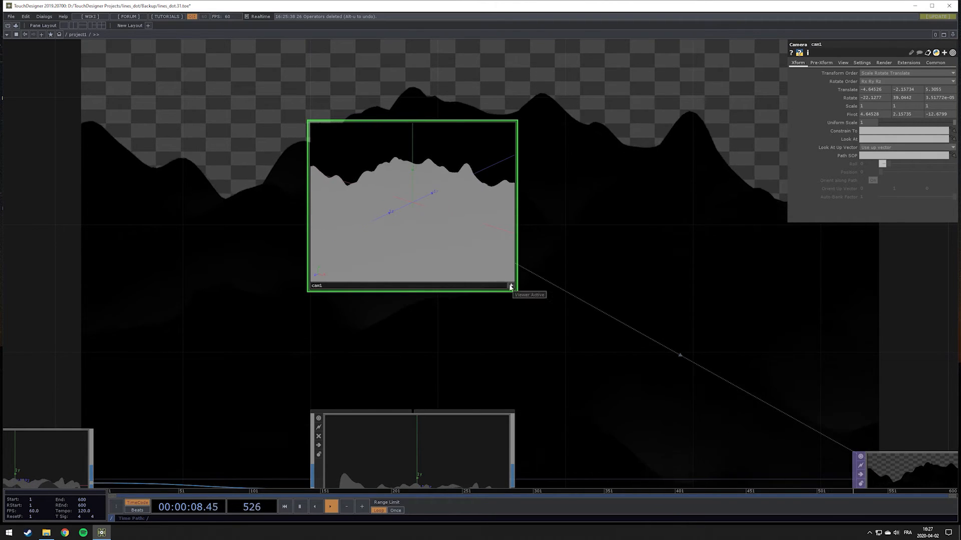
left_click_drag(440, 249, 444, 234)
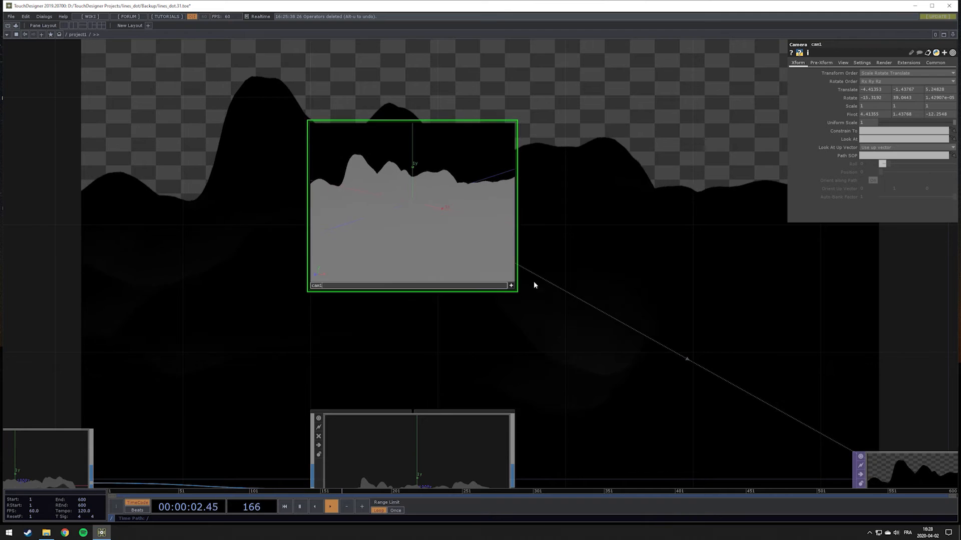
Set the Render TOP's resolution to a square 1280 by 1280
scroll(533, 285, "down", 5)
left_click(574, 322)
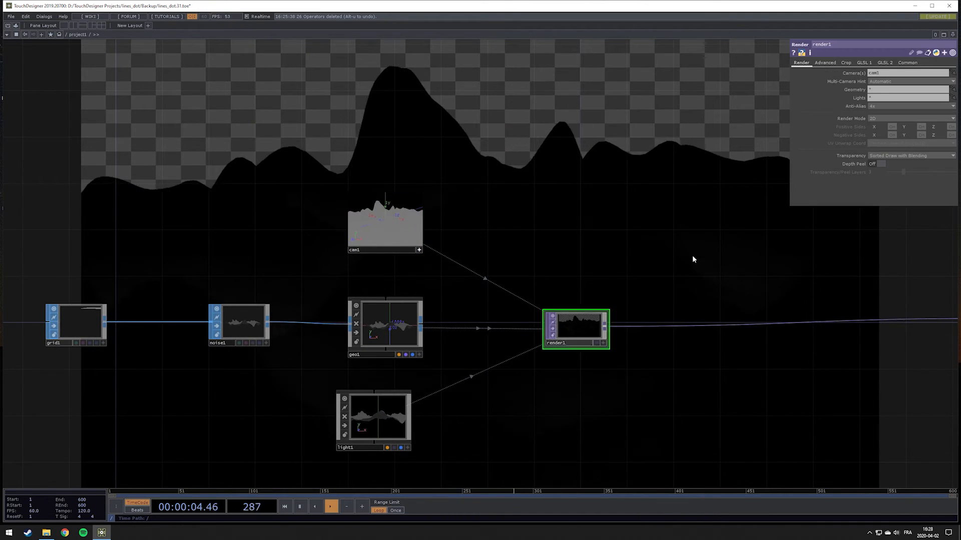
left_click(906, 63)
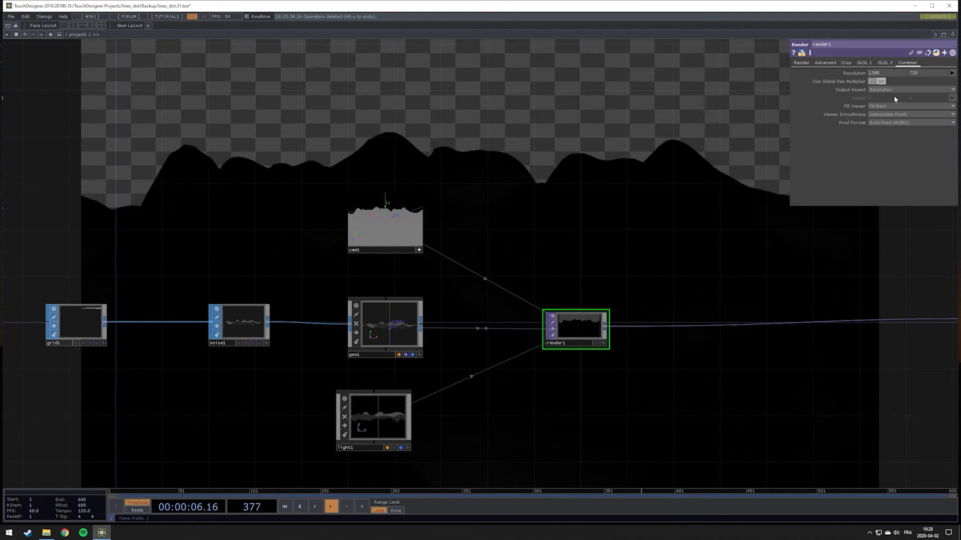
left_click(918, 73)
type("12")
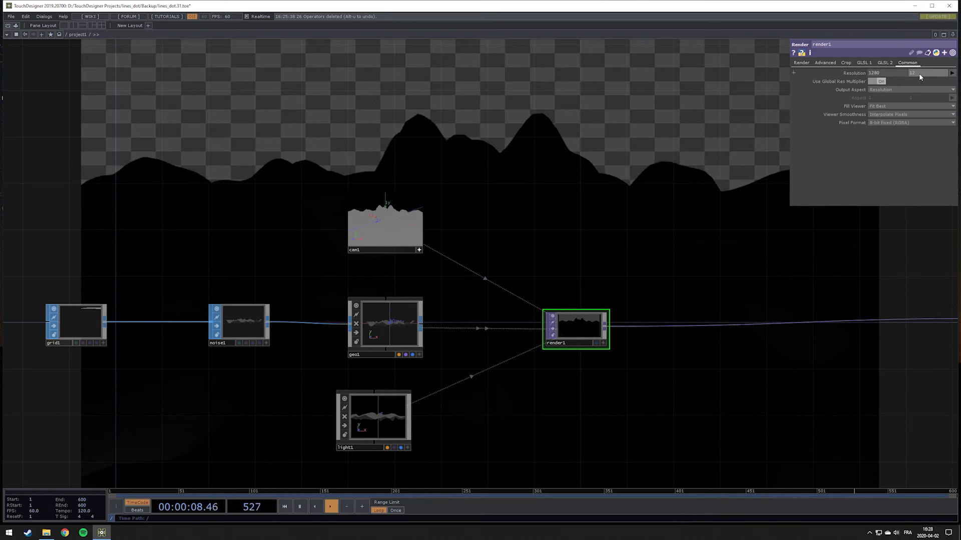
type("80")
key("Return")
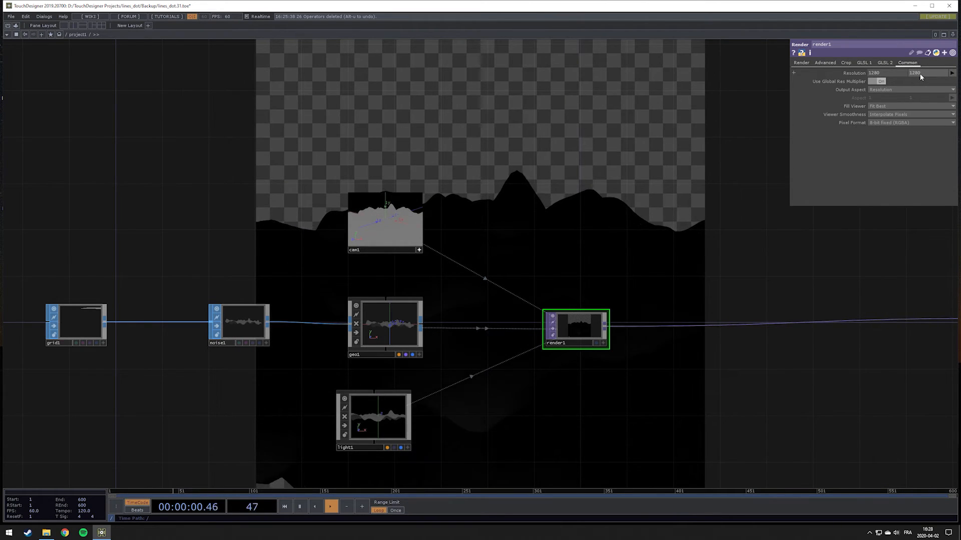
Check the camera's framing of the landscape in the square render and deactivate the camera's viewer
scroll(354, 246, "up", 3)
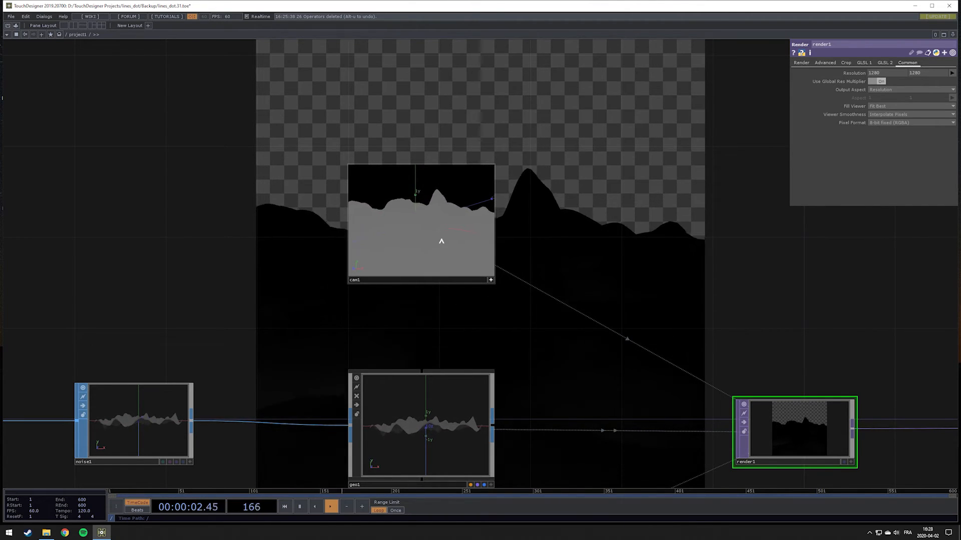
scroll(550, 243, "down", 5)
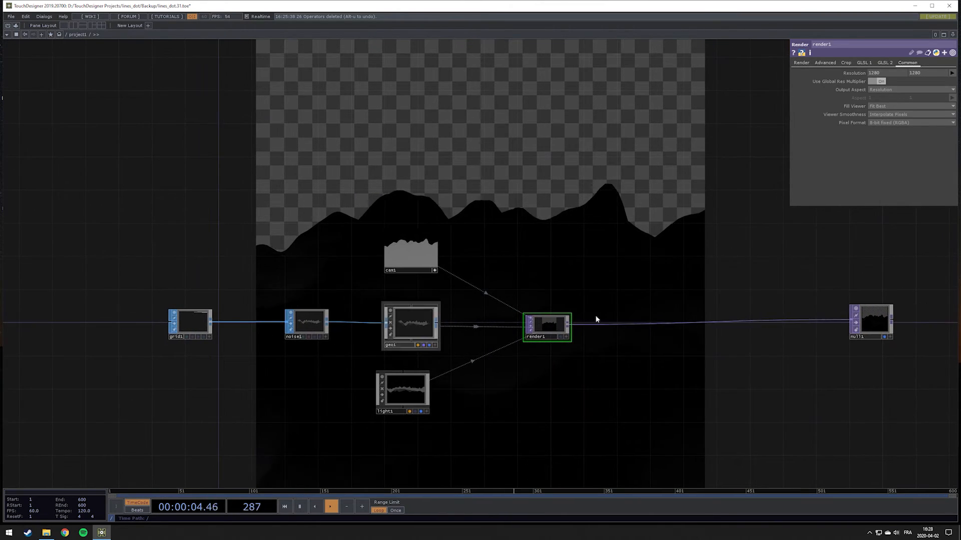
scroll(412, 245, "up", 3)
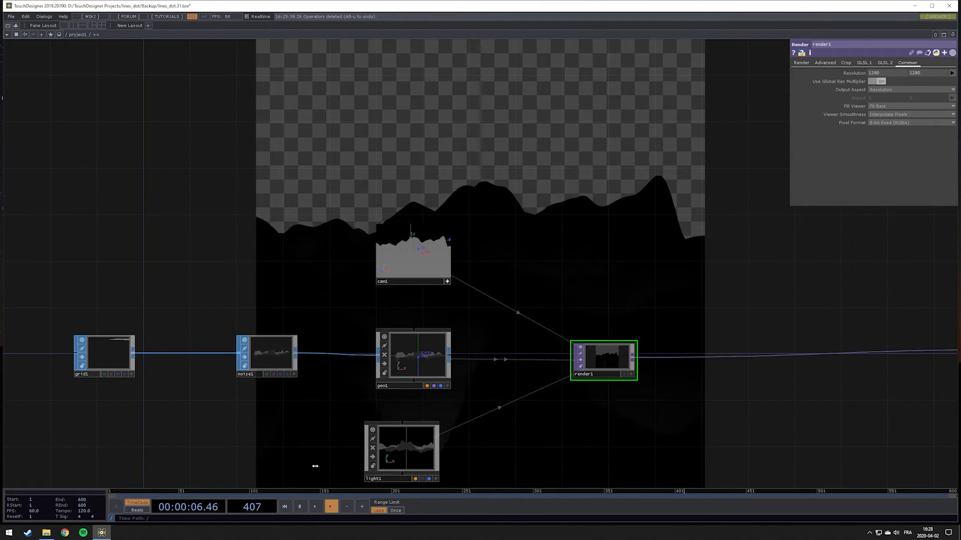
left_click_drag(625, 321, 592, 328)
scroll(369, 275, "up", 5)
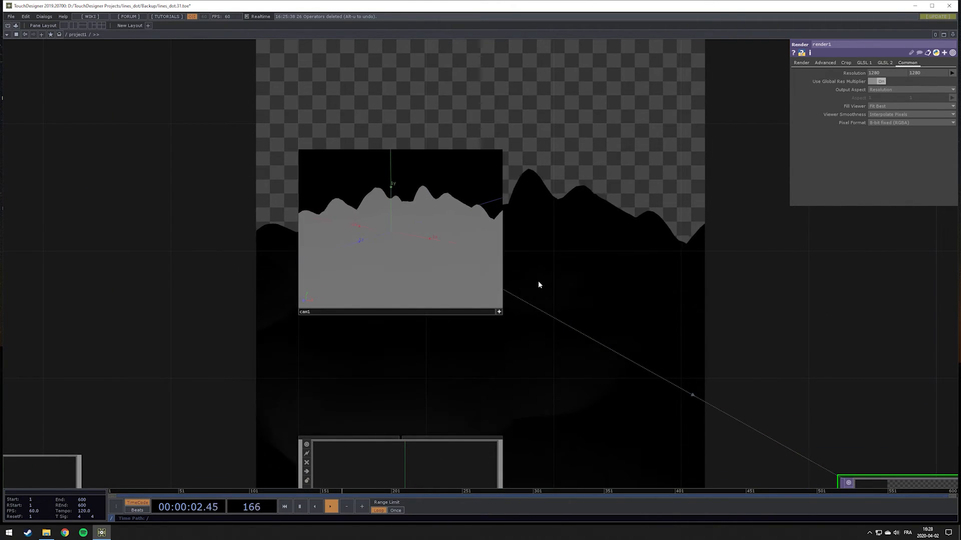
scroll(580, 283, "down", 5)
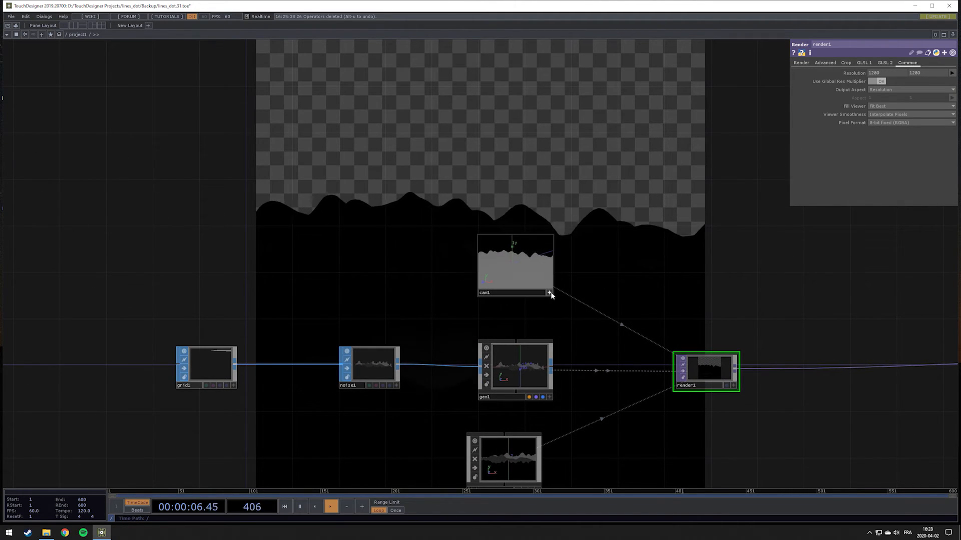
Add a Line MAT beside the camera and assign it as the geometry component's material
key("Tab")
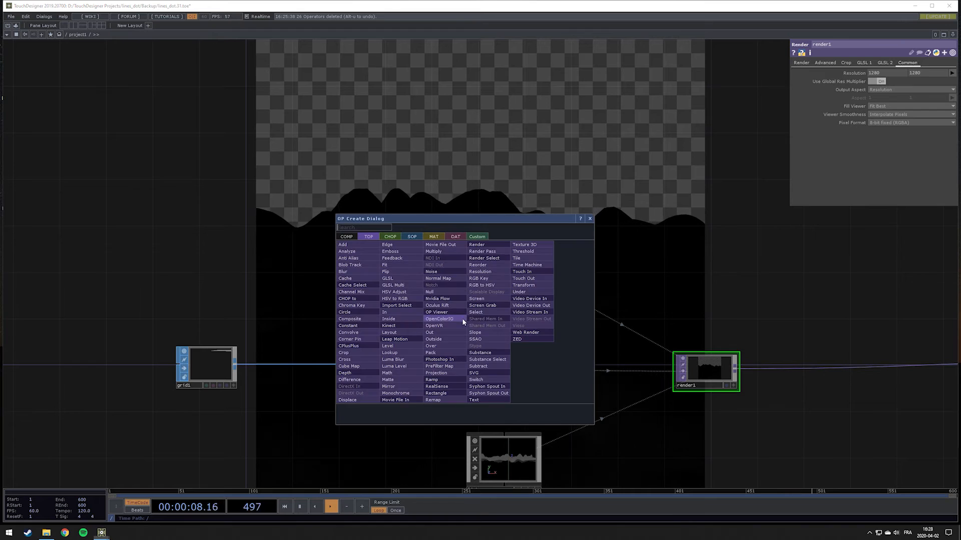
left_click(432, 238)
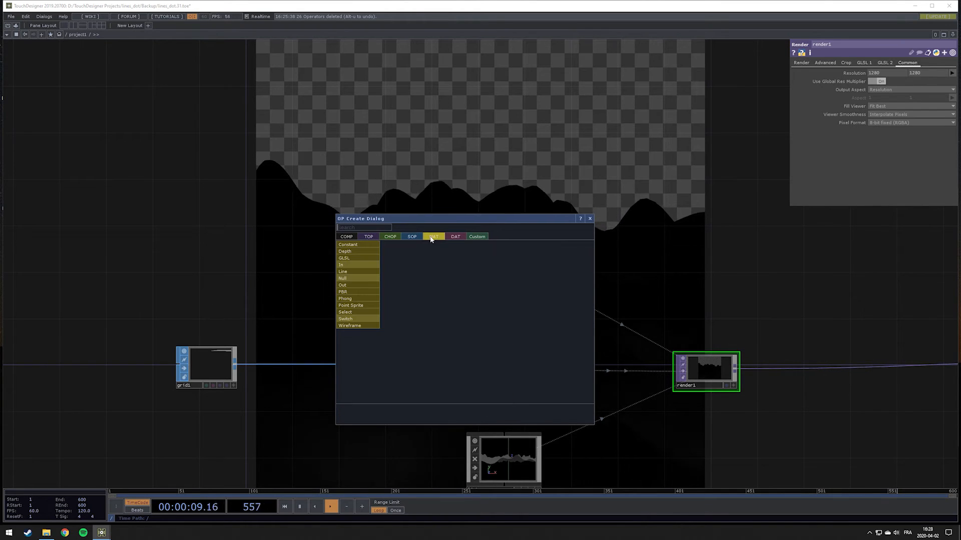
left_click(367, 273)
left_click(404, 279)
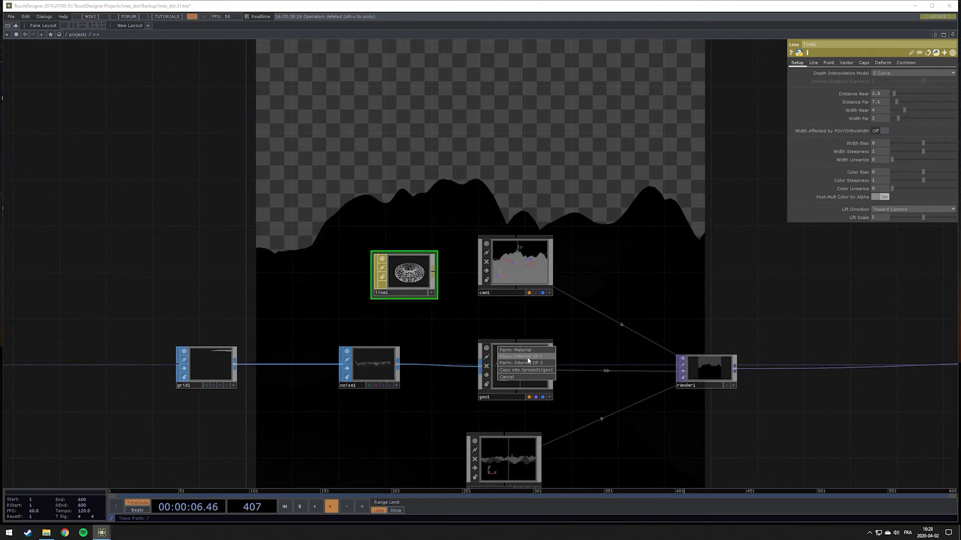
left_click(523, 351)
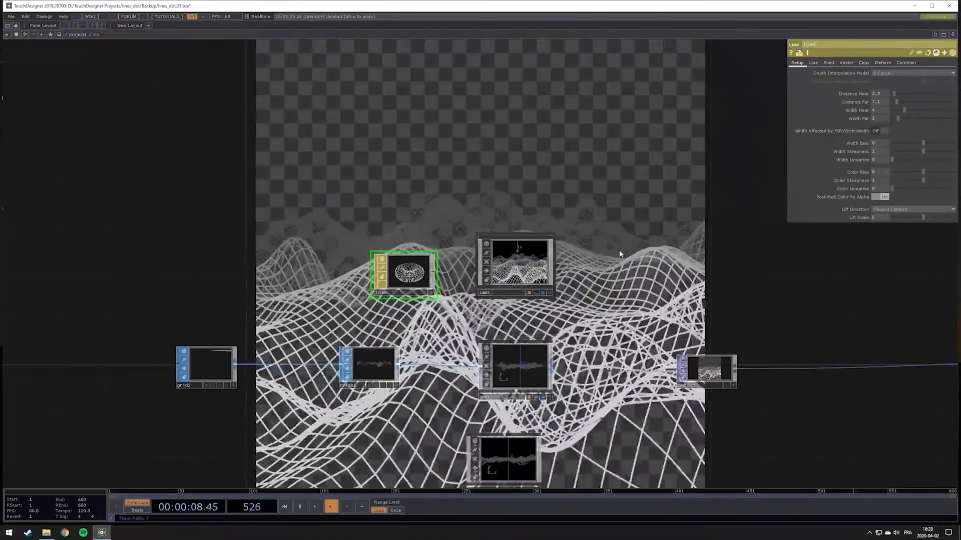
Set the Line MAT's near color to white and its far color to black, with the far alpha at its minimum
left_click_drag(652, 233, 546, 254)
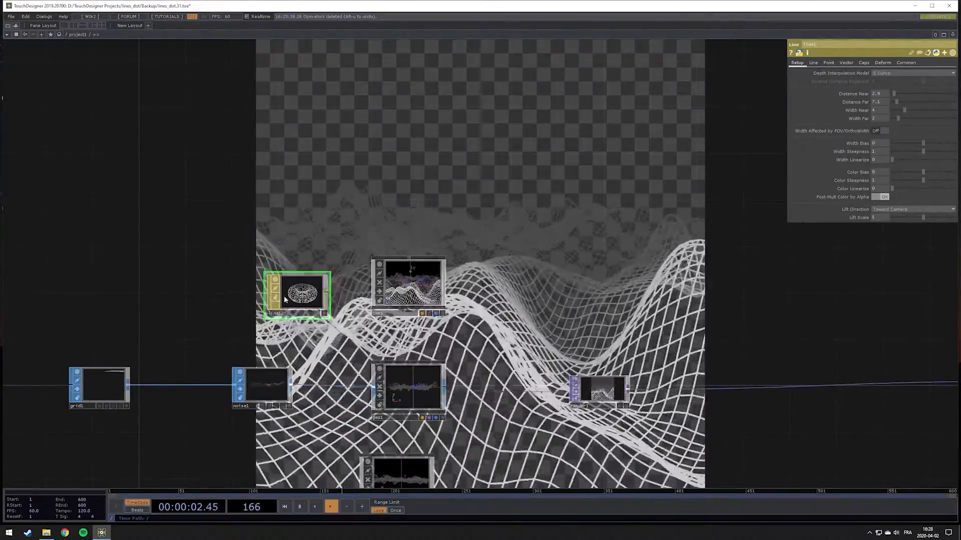
scroll(159, 412, "up", 3)
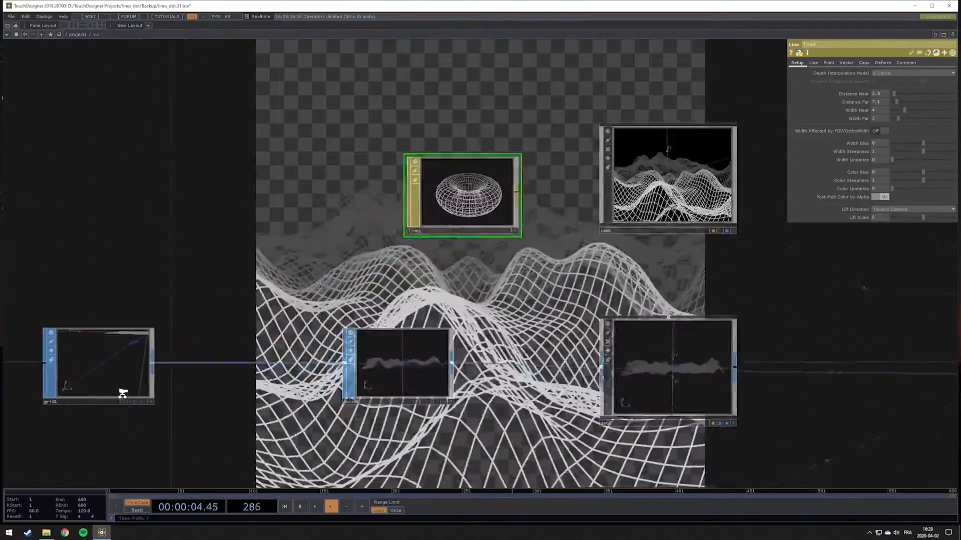
scroll(445, 359, "down", 4)
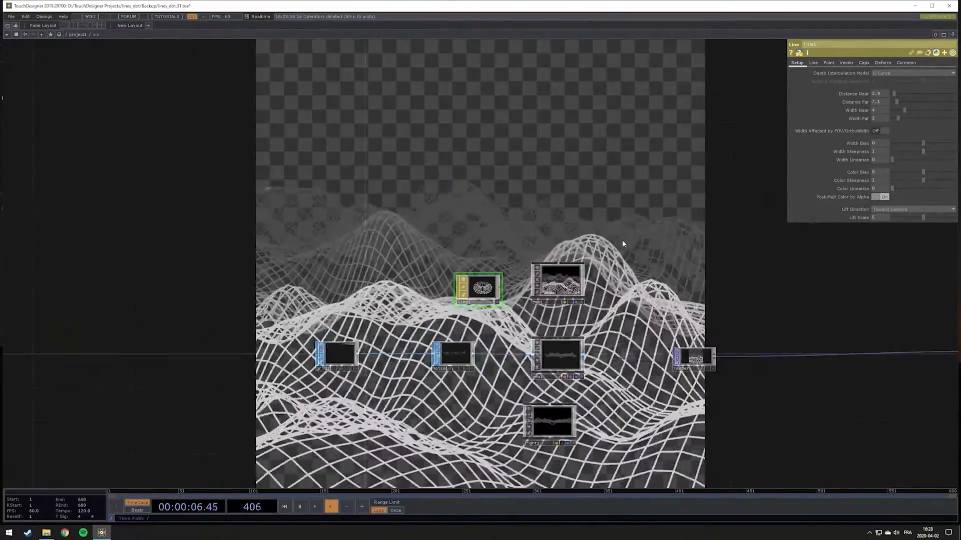
left_click_drag(548, 249, 509, 253)
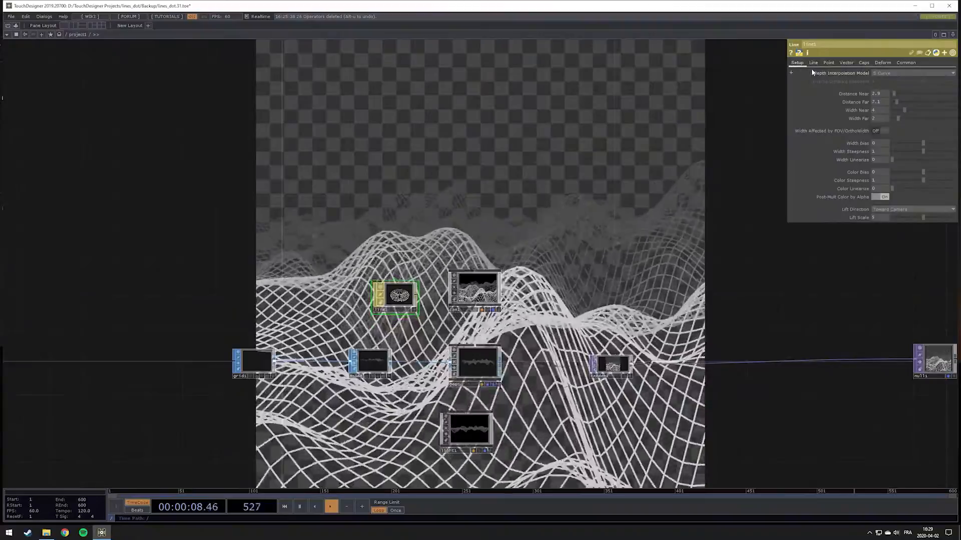
left_click(813, 64)
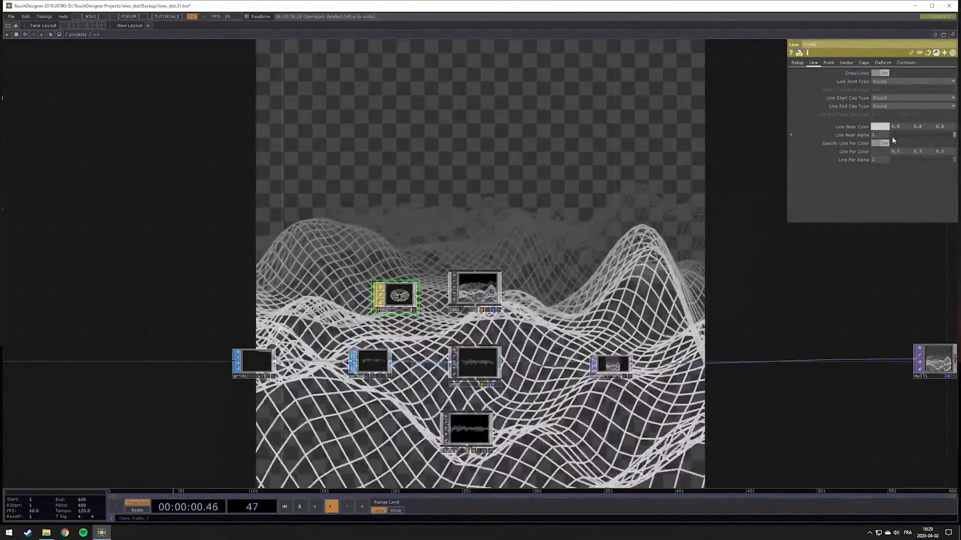
left_click(880, 127)
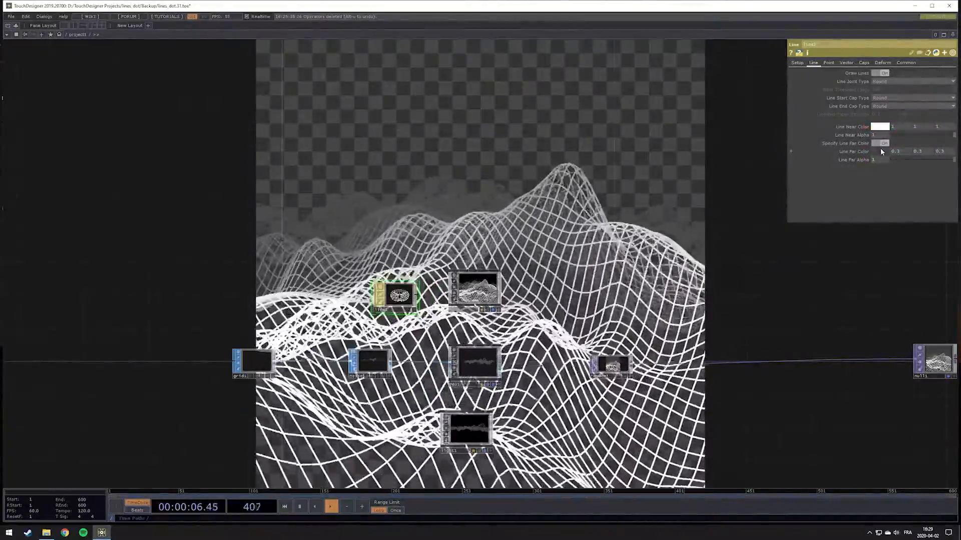
left_click_drag(893, 145, 806, 146)
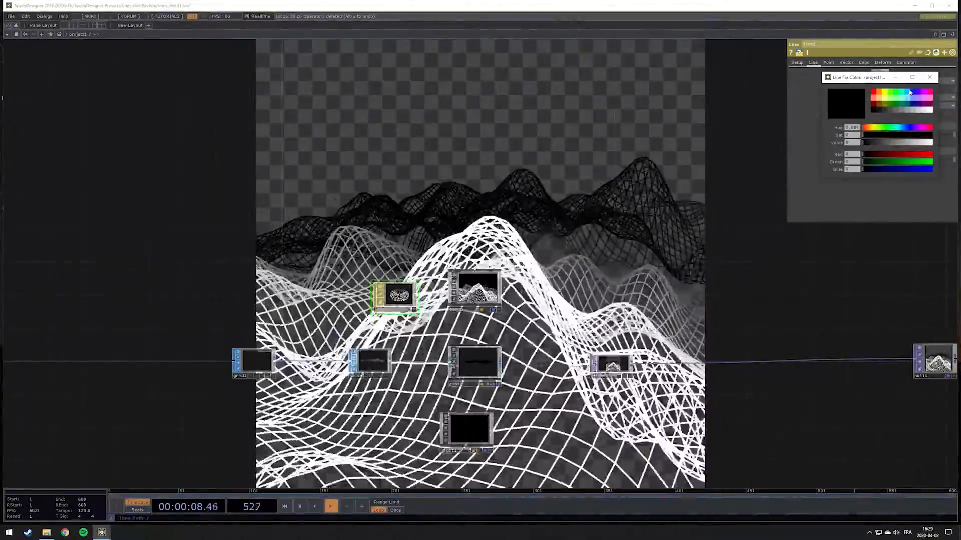
left_click(929, 77)
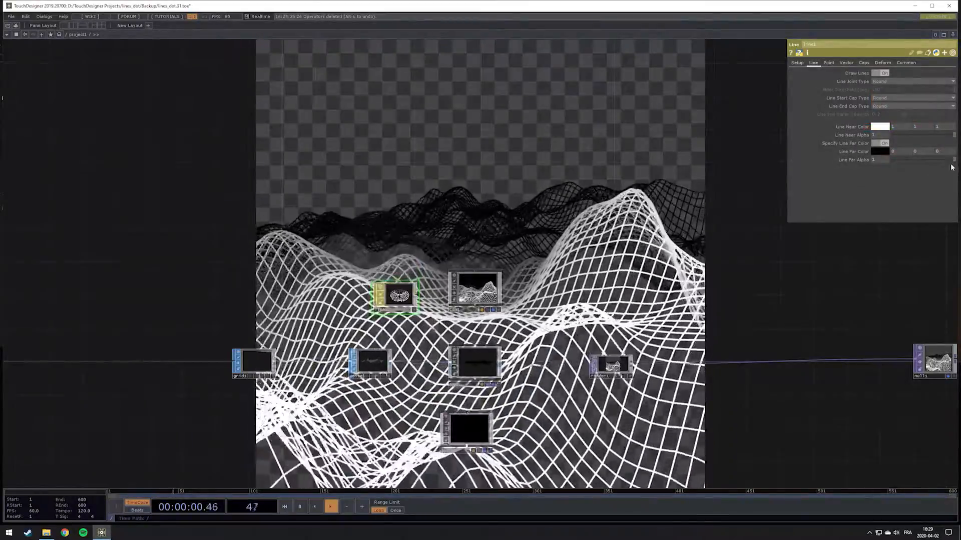
left_click_drag(954, 161, 720, 177)
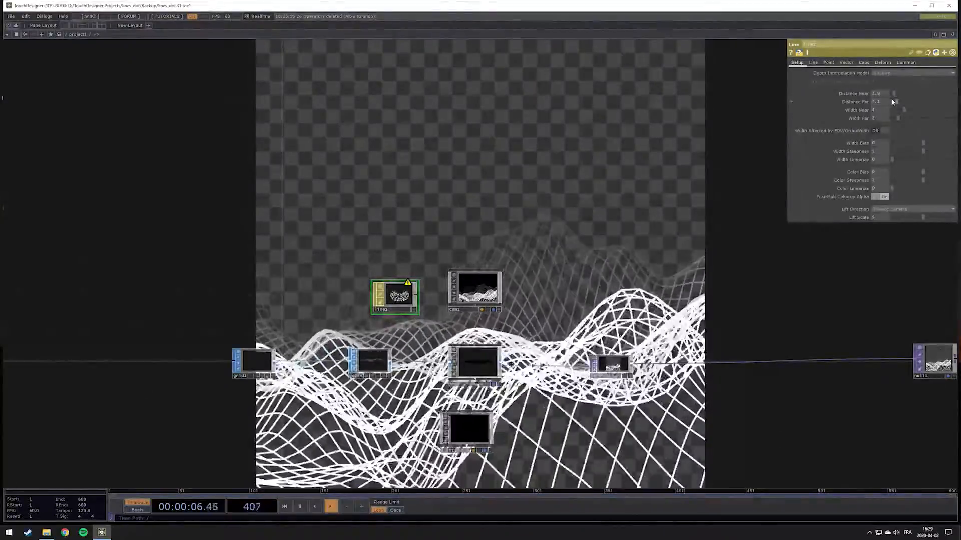
Adjust the Line MAT's depth settings to near distance 0, far distance about 13, near width about 1.8 and far width 0
left_click_drag(899, 104, 903, 104)
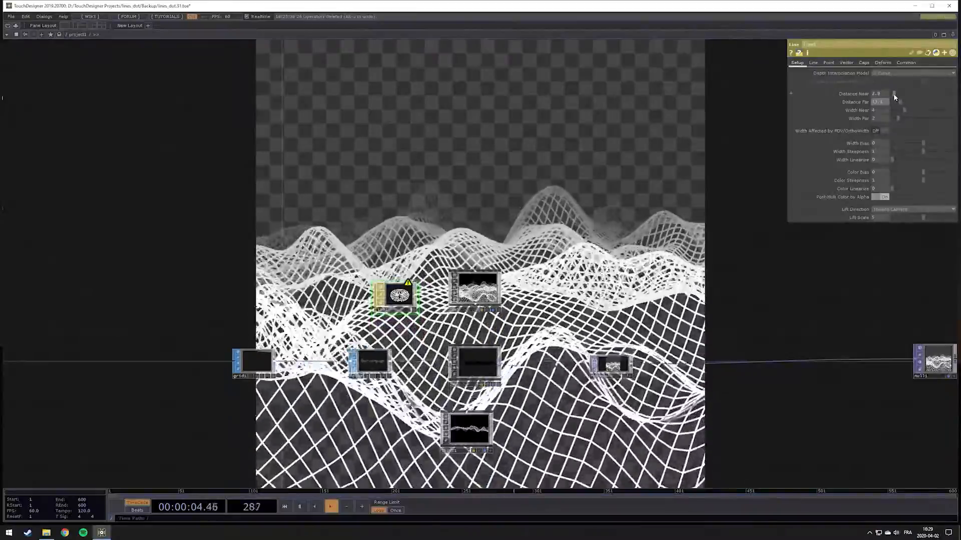
left_click_drag(895, 94, 887, 95)
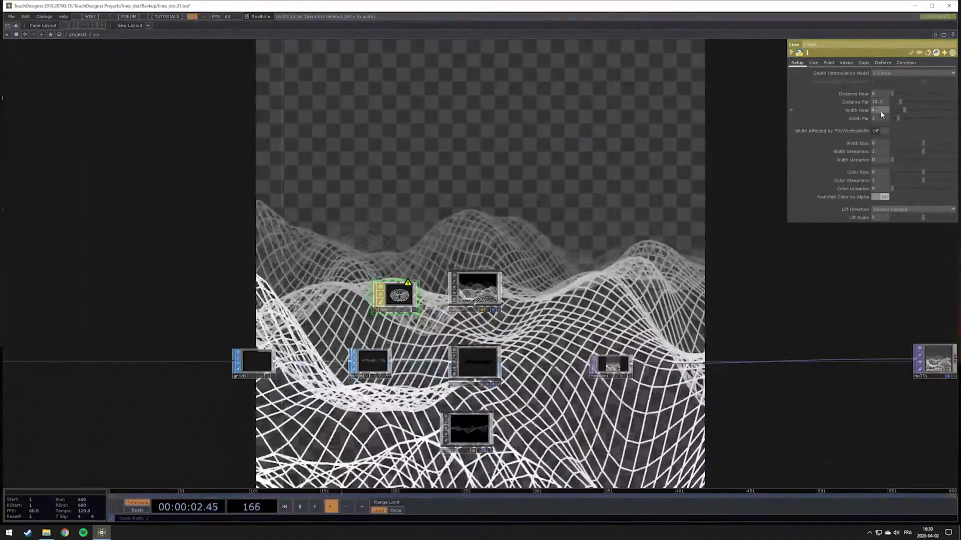
left_click_drag(904, 111, 896, 110)
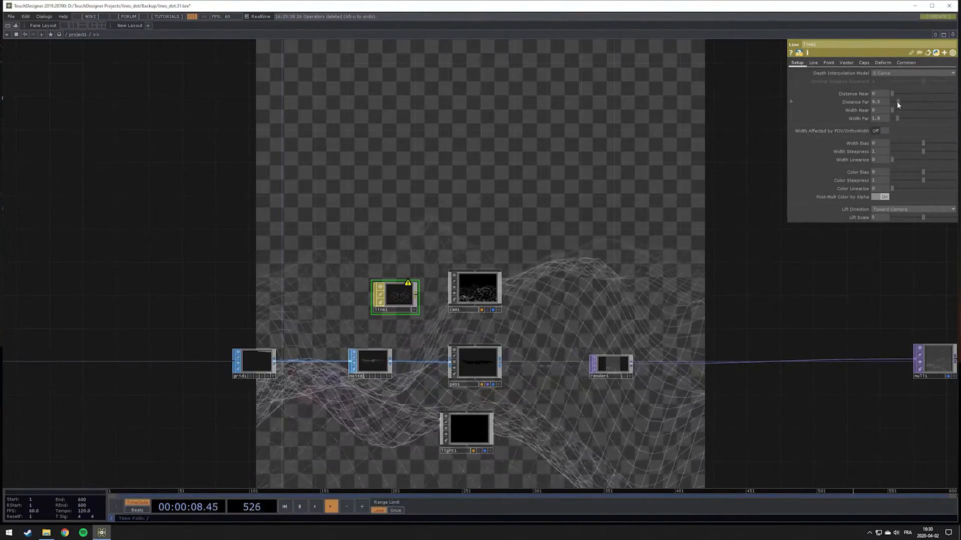
left_click_drag(897, 101, 897, 102)
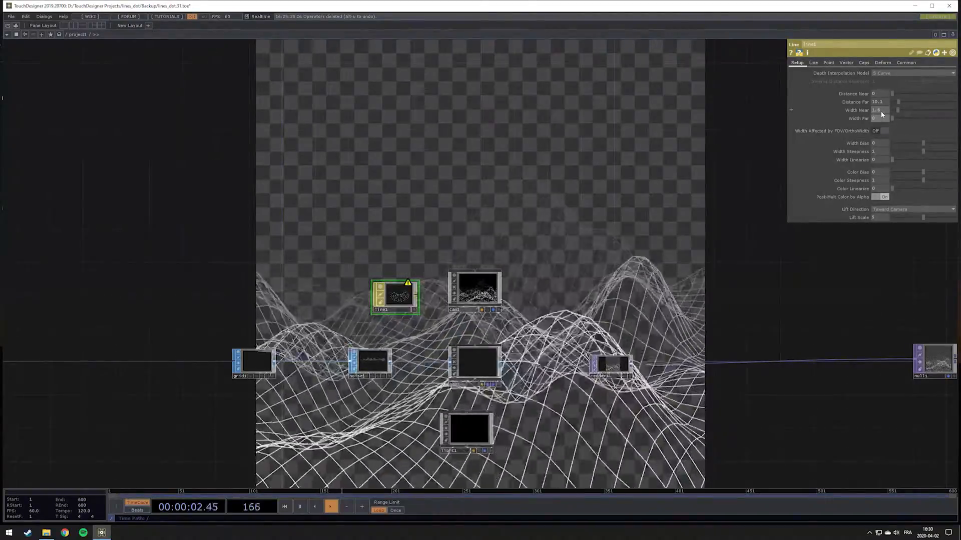
left_click_drag(897, 100, 899, 101)
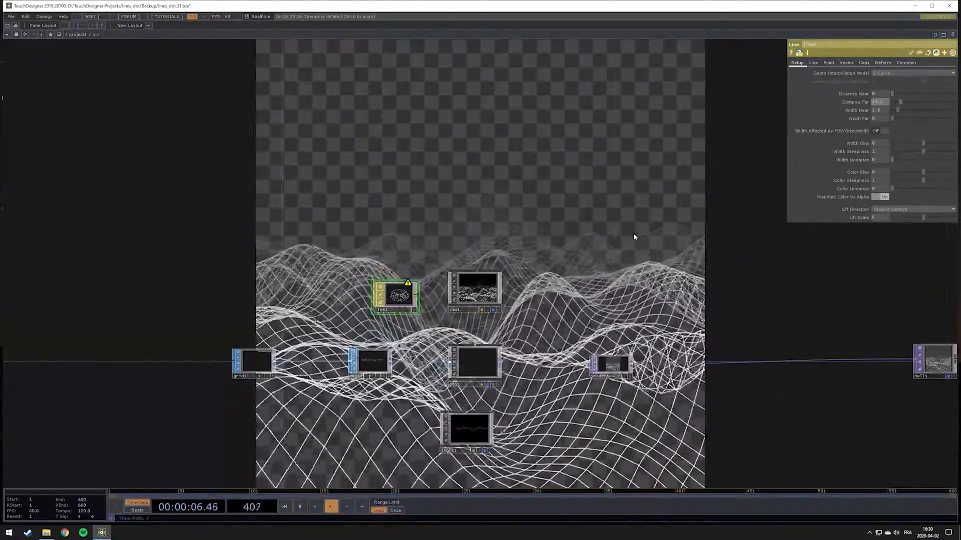
Read the warning on the Line MAT and enable its Blending (Transparency) option
left_click_drag(668, 243, 595, 291)
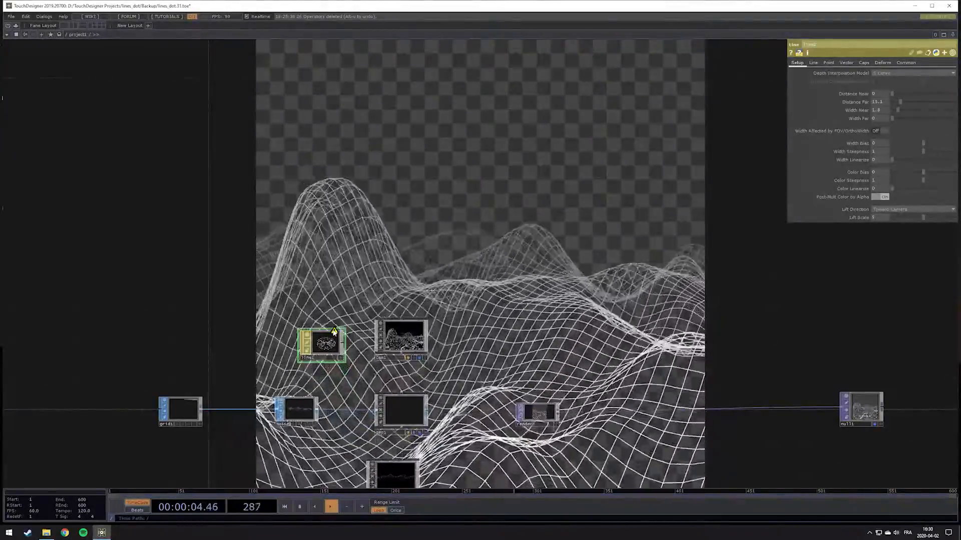
middle_click(335, 332)
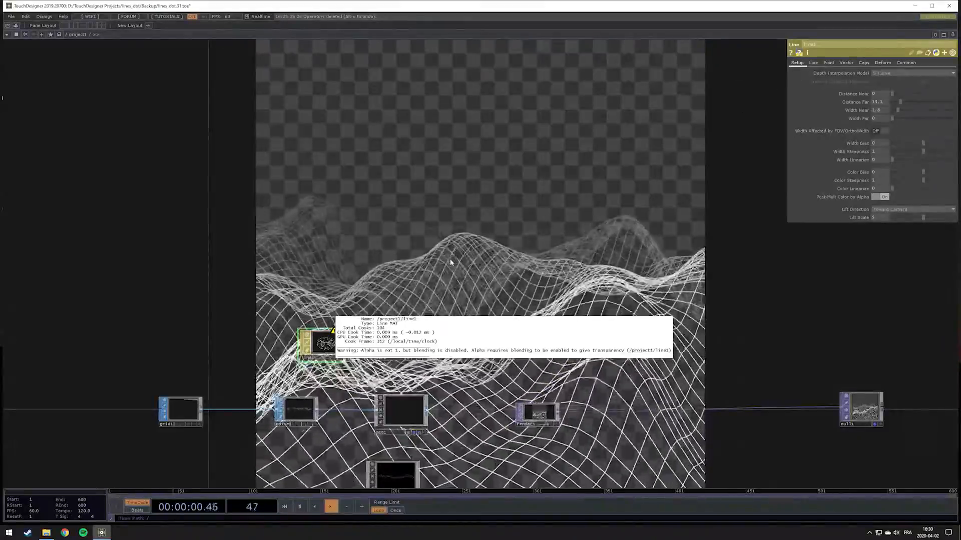
left_click(450, 258)
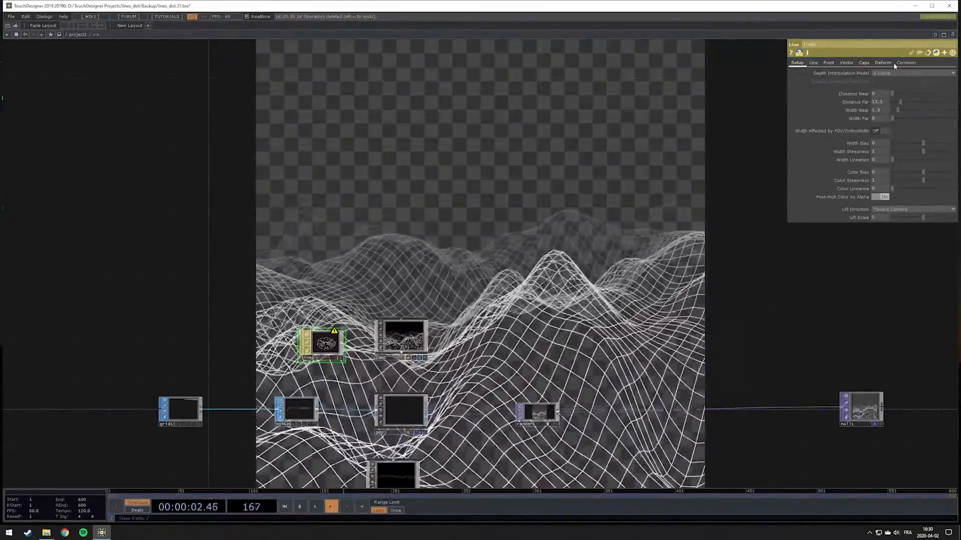
left_click(905, 63)
left_click(879, 73)
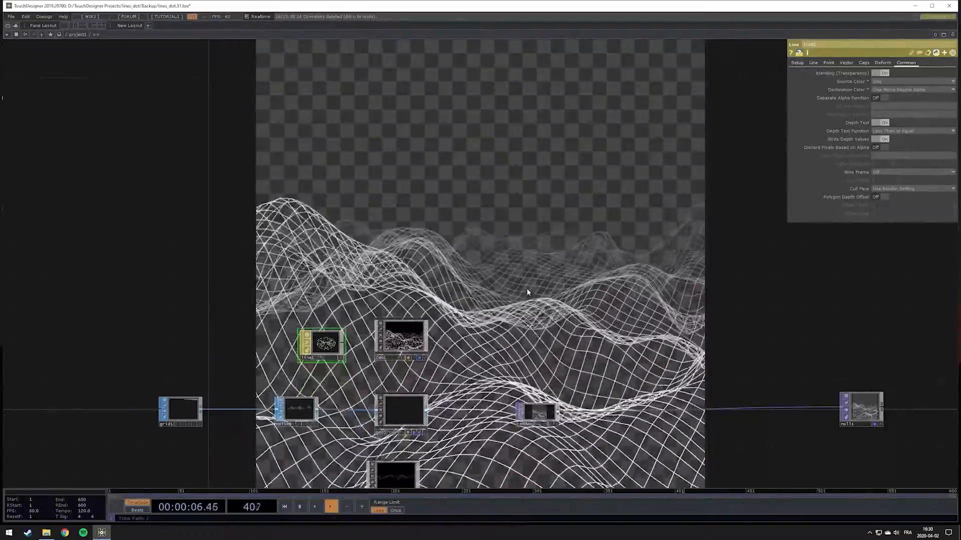
Move the final Null TOP farther from the render and insert a second Null TOP on the wire between them
left_click_drag(526, 289, 543, 229)
left_click_drag(350, 281, 350, 272)
left_click_drag(825, 321, 608, 309)
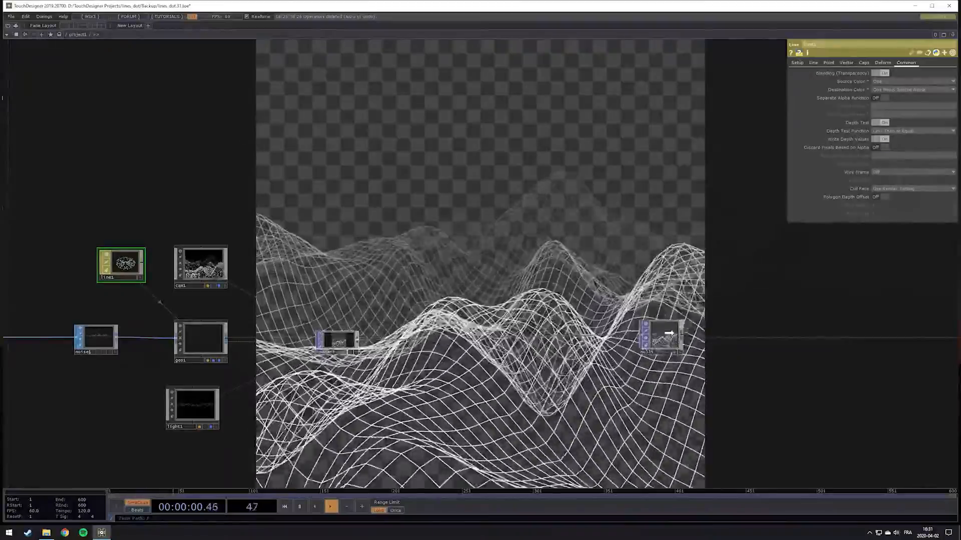
left_click_drag(665, 337, 739, 337)
left_click_drag(357, 341, 716, 338)
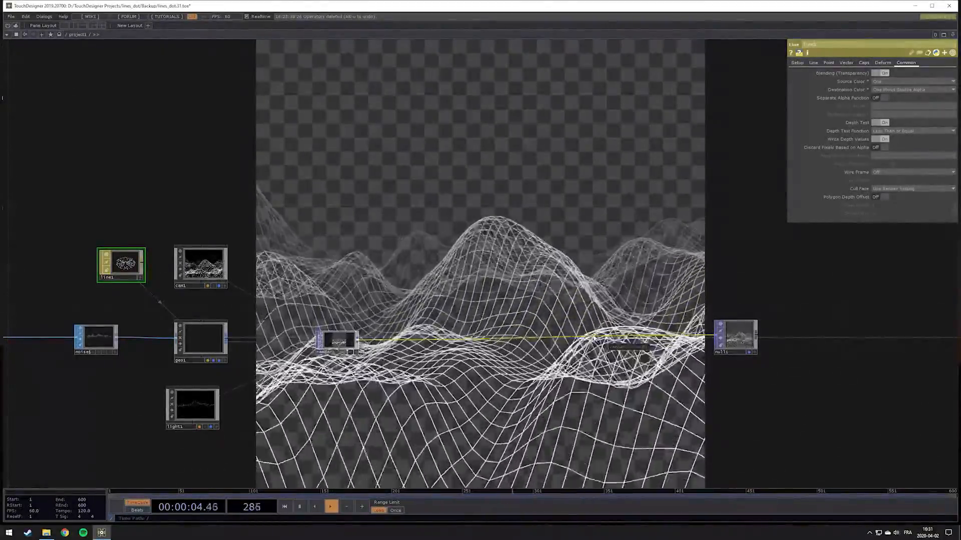
right_click(593, 338)
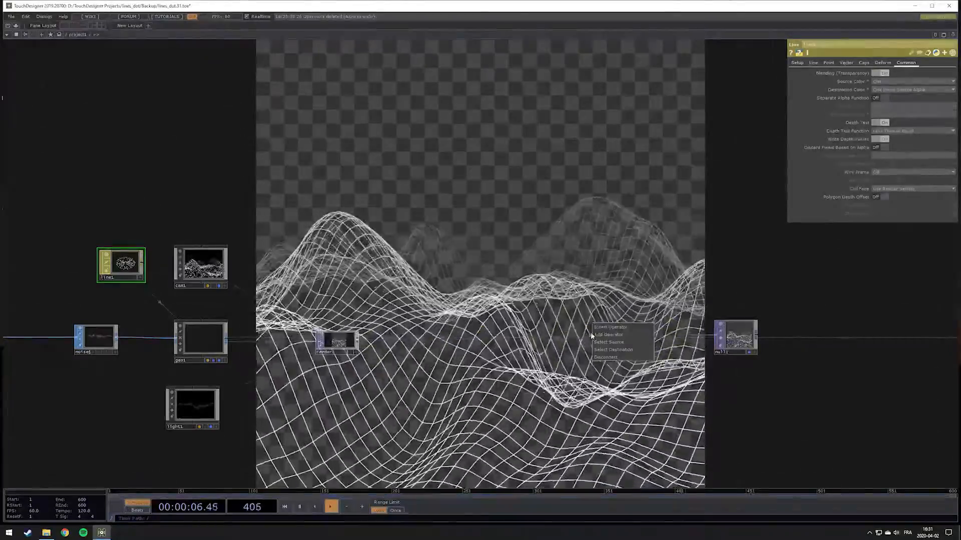
left_click(594, 326)
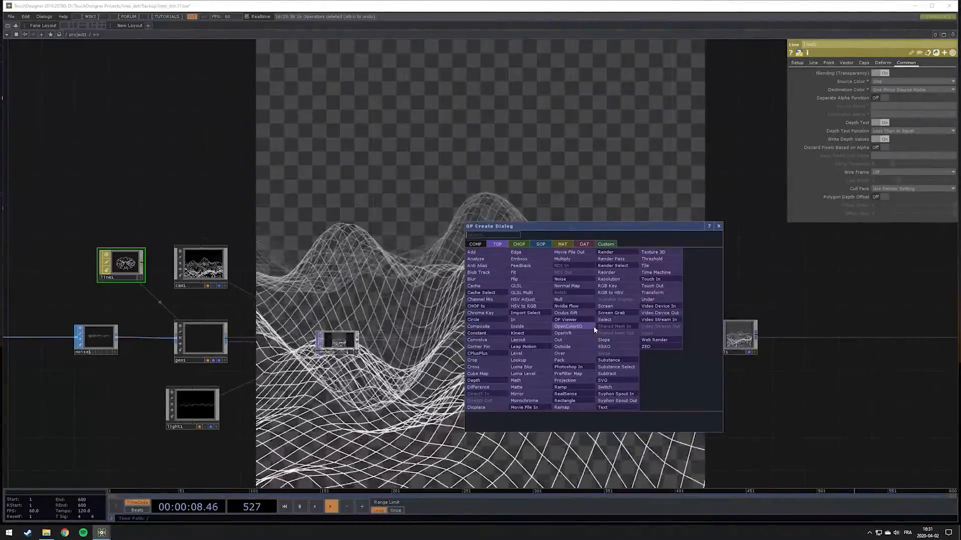
type("nu")
left_click(575, 300)
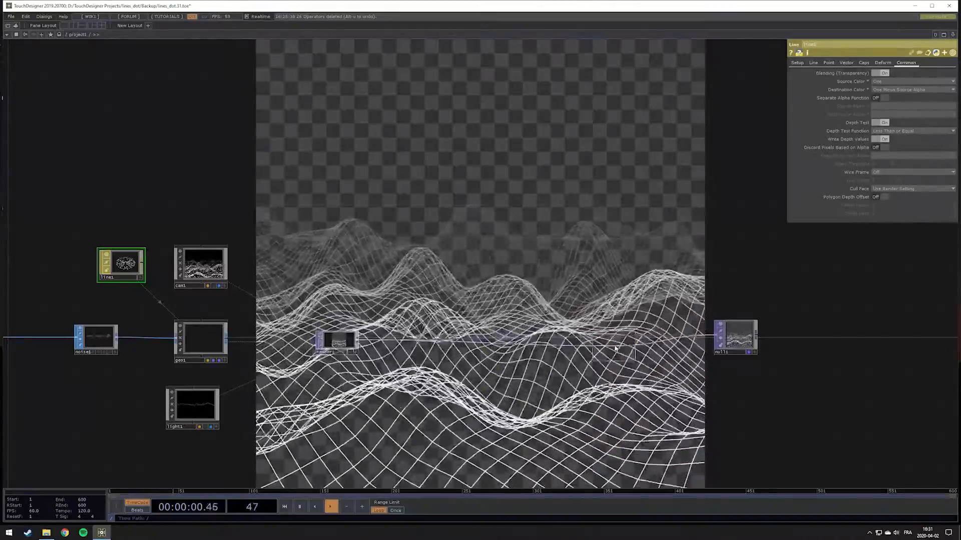
left_click(626, 344)
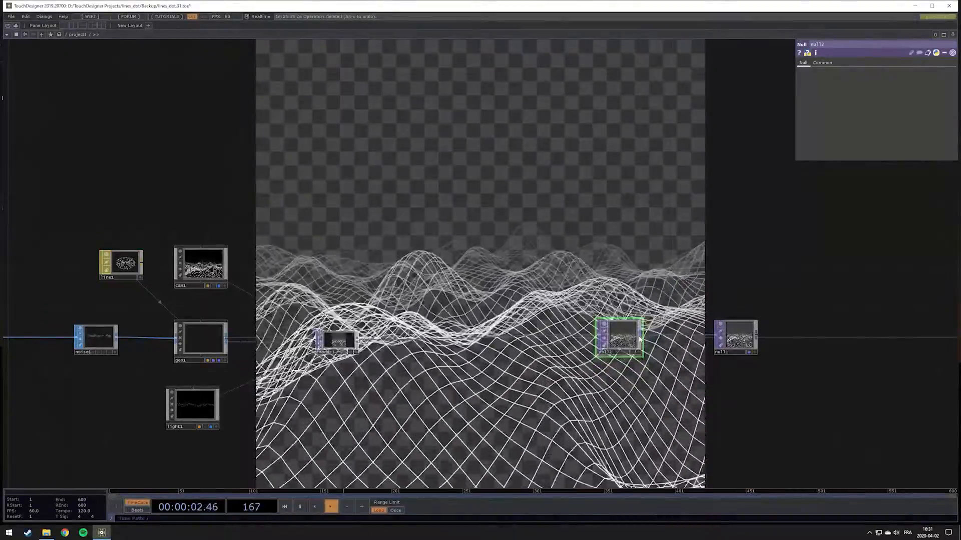
Branch a Constant TOP off the newly inserted Null, place it just below, and check its resolution
key("Tab")
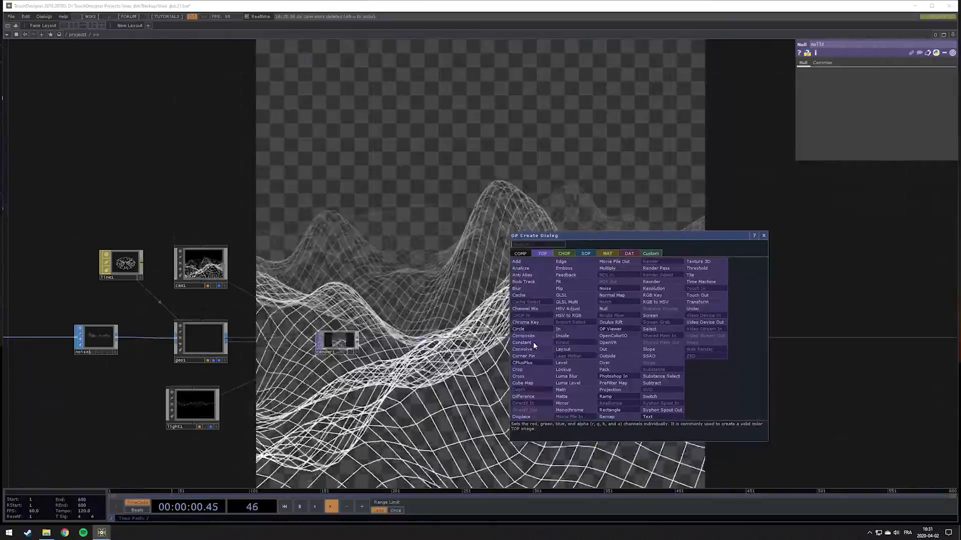
left_click(533, 341)
left_click(663, 380)
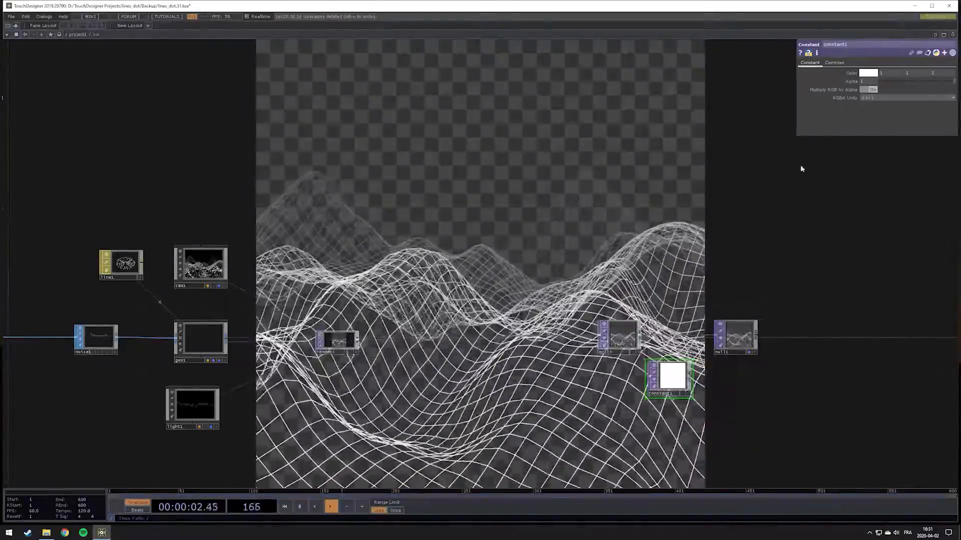
middle_click(683, 375)
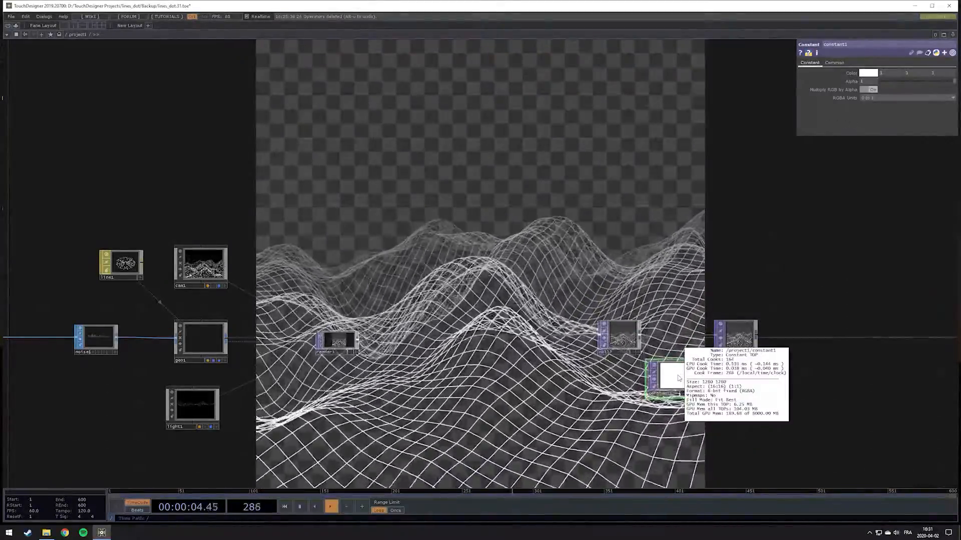
Insert an Over TOP between the two Nulls and connect the Constant TOP as its second input
left_click_drag(735, 418, 623, 402)
left_click_drag(620, 323, 659, 322)
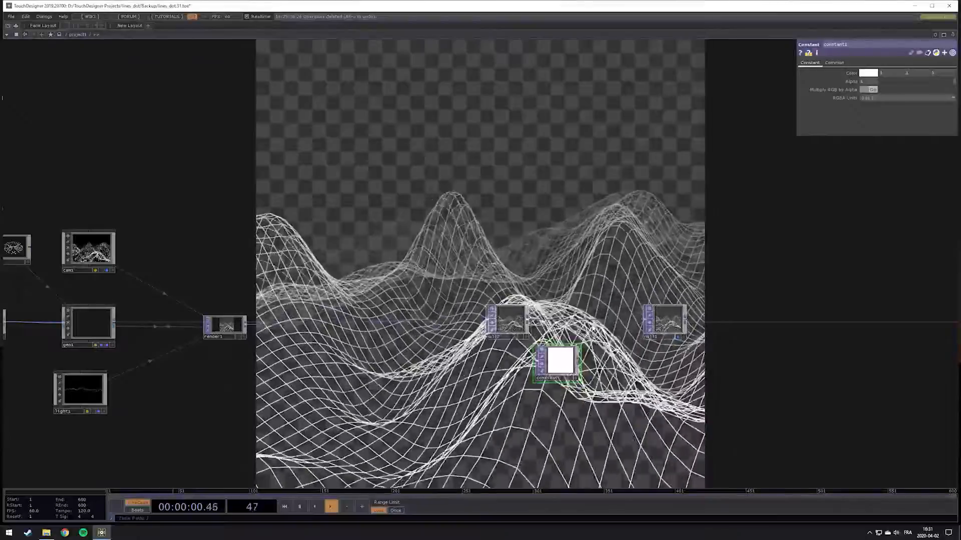
right_click(594, 323)
left_click(613, 312)
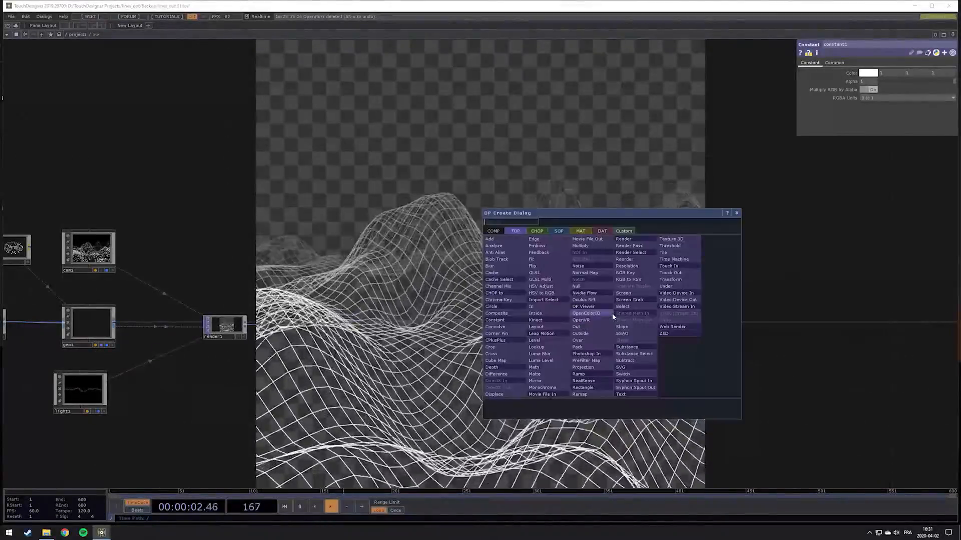
type("ove")
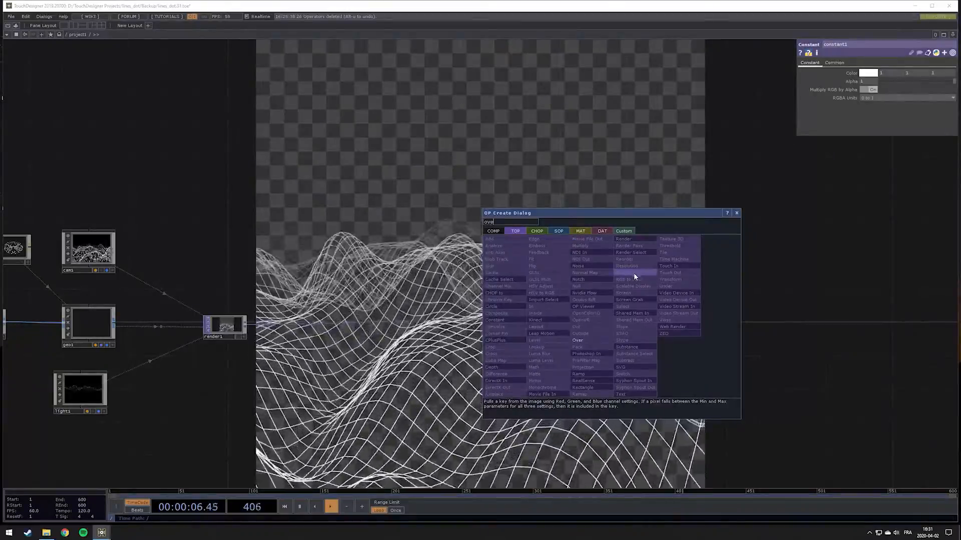
left_click(587, 345)
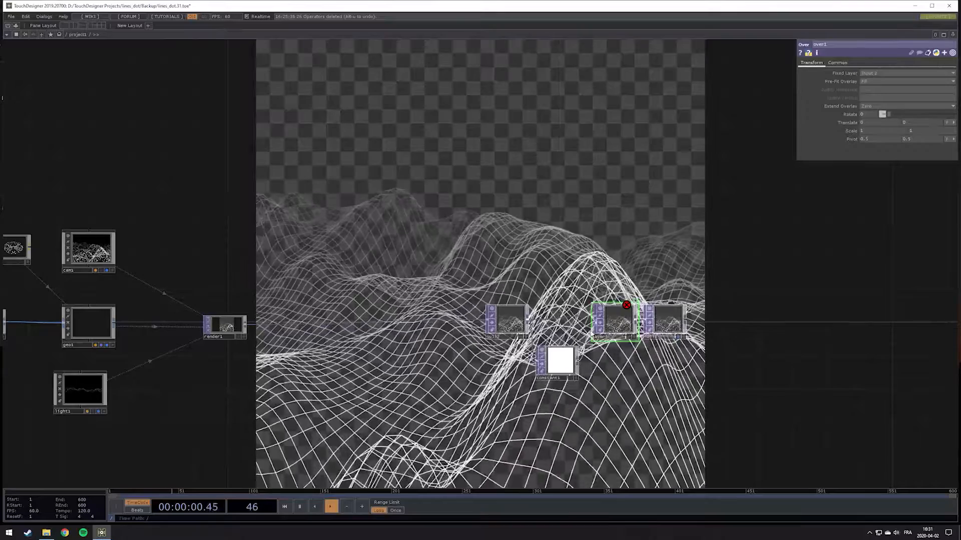
left_click_drag(578, 361, 592, 330)
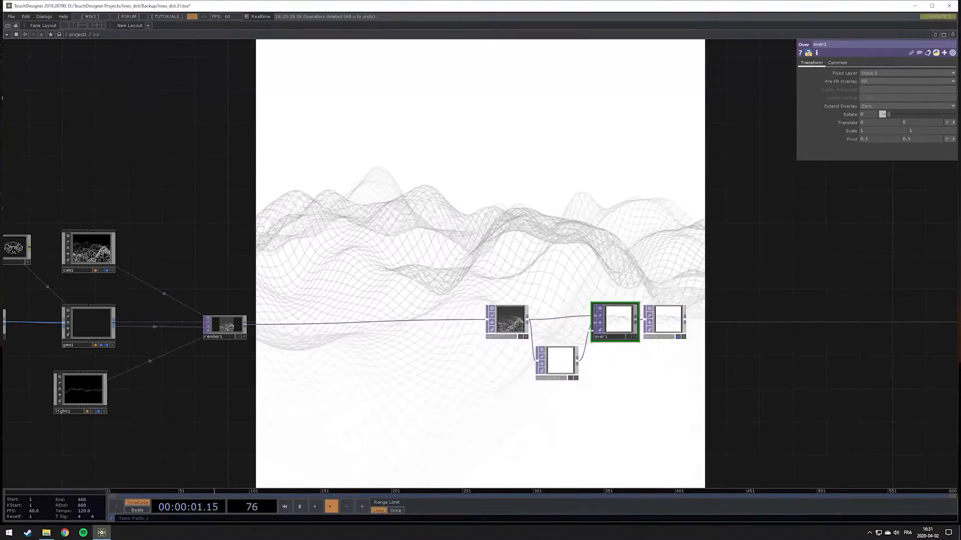
Set the Constant TOP's color to black as the background of the composite
left_click(563, 361)
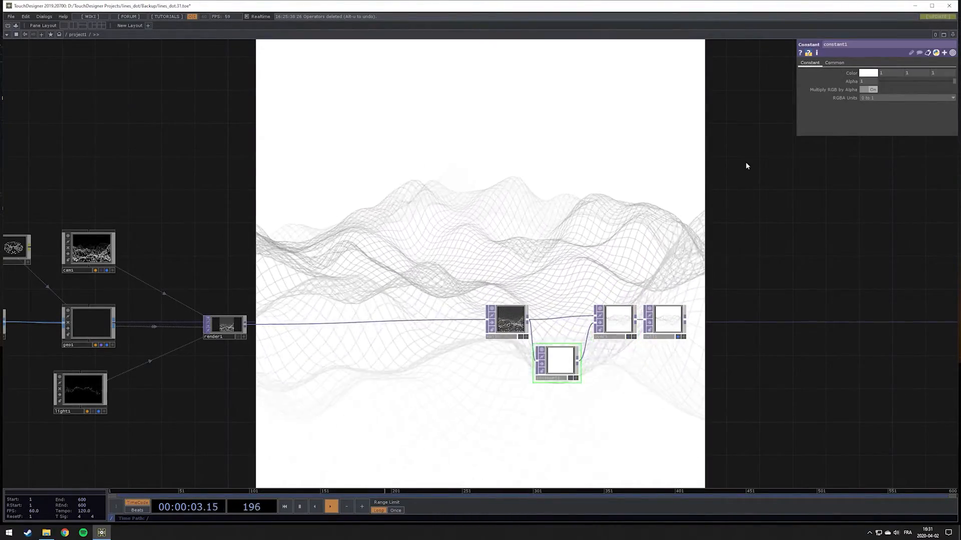
left_click(866, 73)
left_click(872, 110)
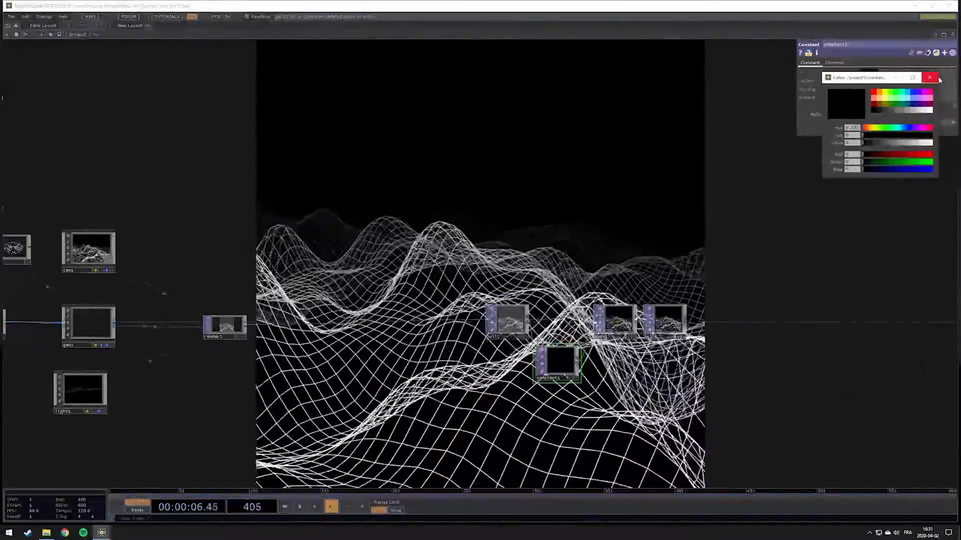
left_click(929, 77)
Add a Depth TOP below the Render TOP and assign render1 as its source
left_click_drag(429, 221, 579, 220)
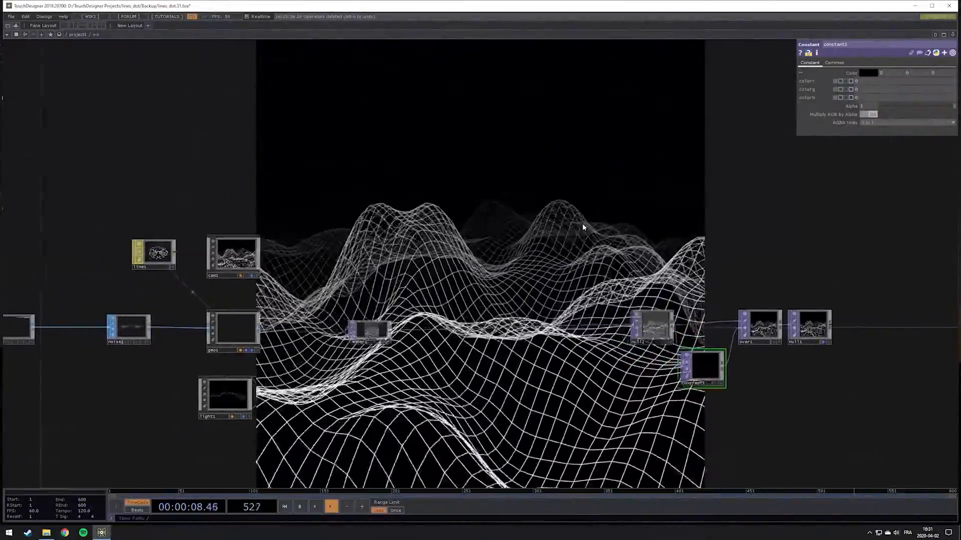
left_click_drag(367, 254, 620, 240)
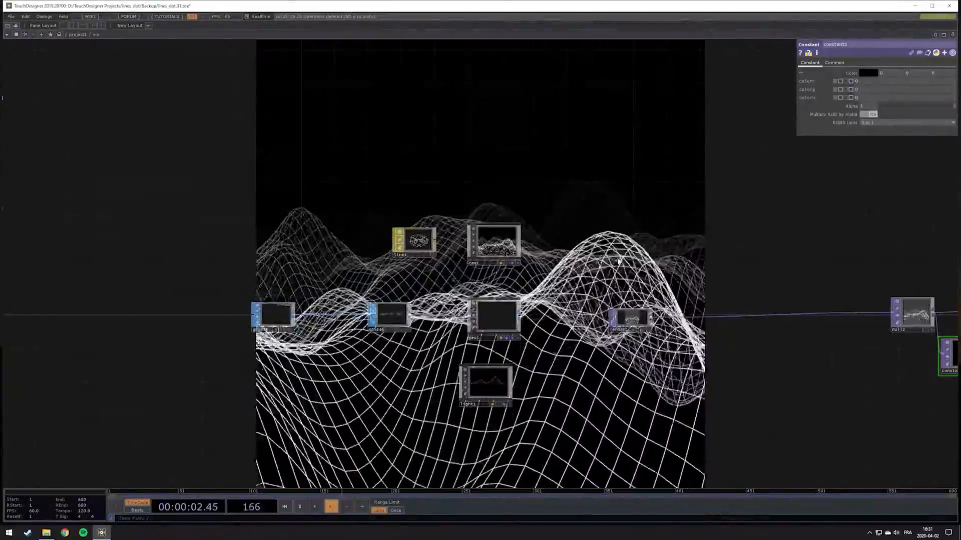
left_click_drag(592, 264, 445, 269)
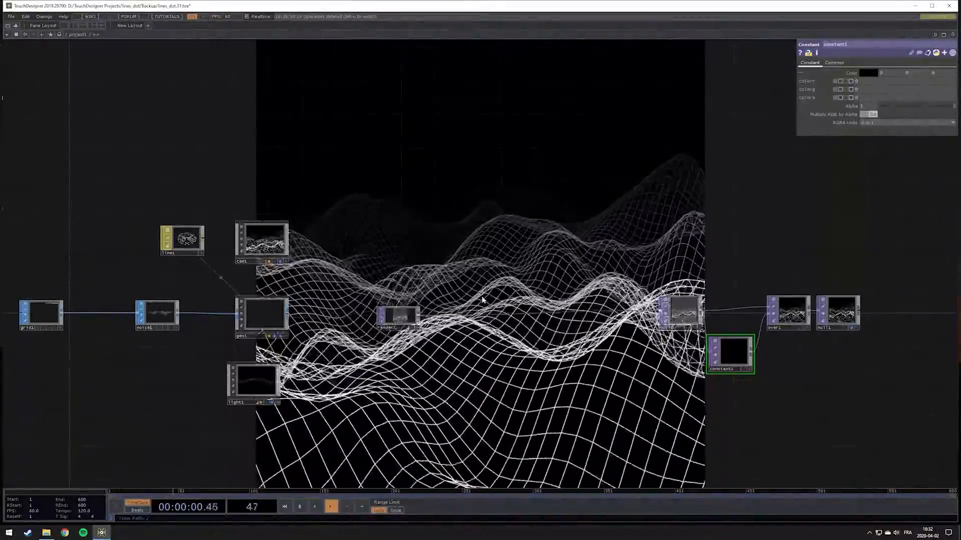
scroll(482, 299, "up", 3)
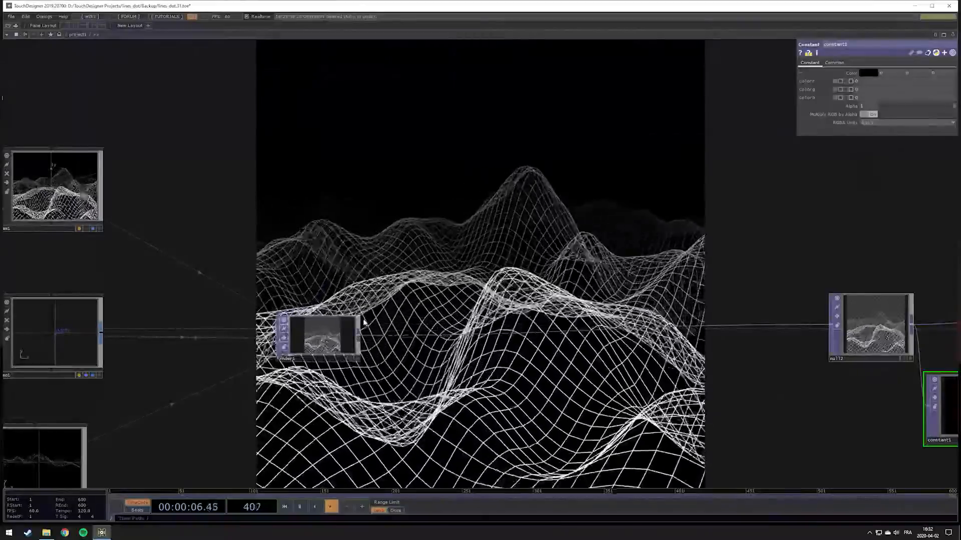
left_click_drag(401, 316, 376, 272)
key("Tab")
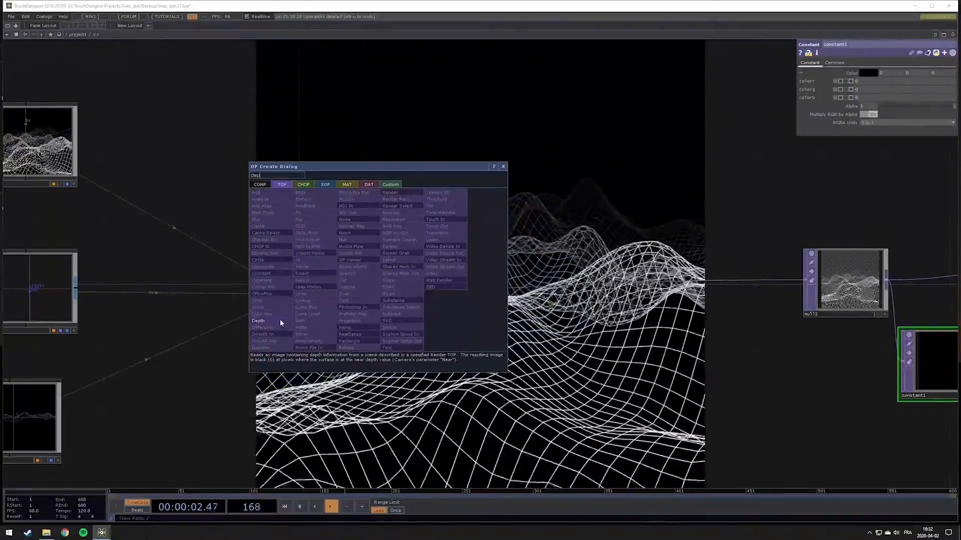
left_click(280, 323)
left_click(312, 378)
left_click_drag(287, 291, 311, 361)
Align the Depth TOP under the Render TOP and set its pixel format to 32-bit float (RGBA)
scroll(294, 386, "up", 5)
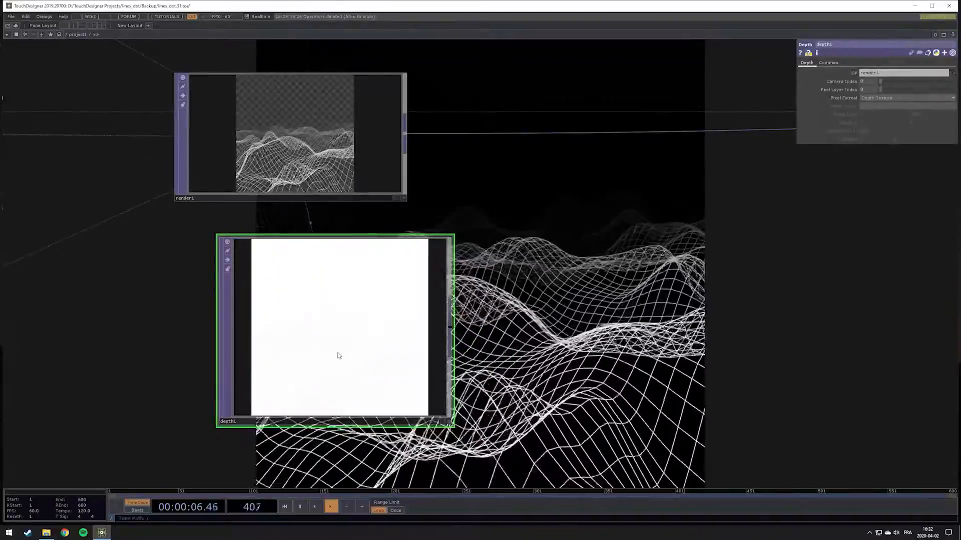
scroll(339, 356, "up", 4)
scroll(329, 368, "down", 8)
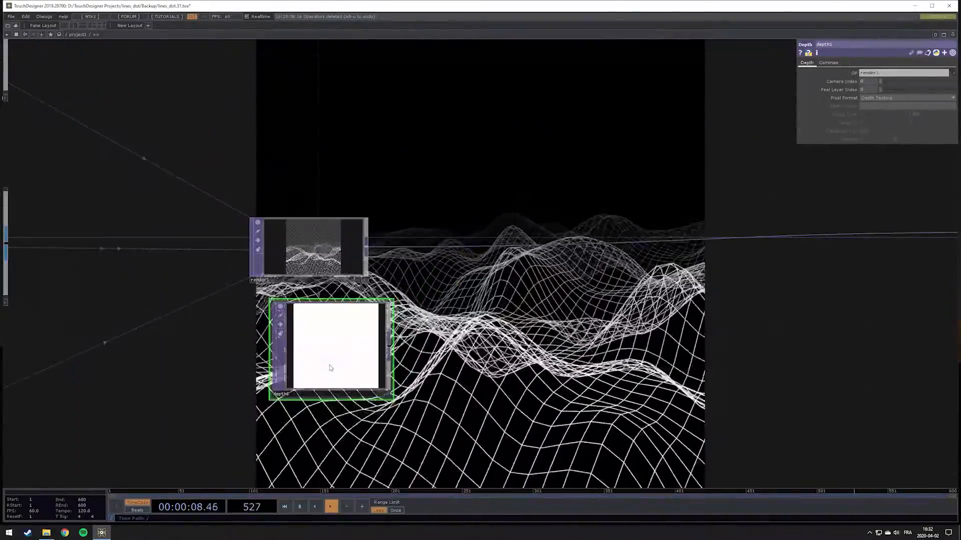
left_click_drag(350, 349, 326, 372)
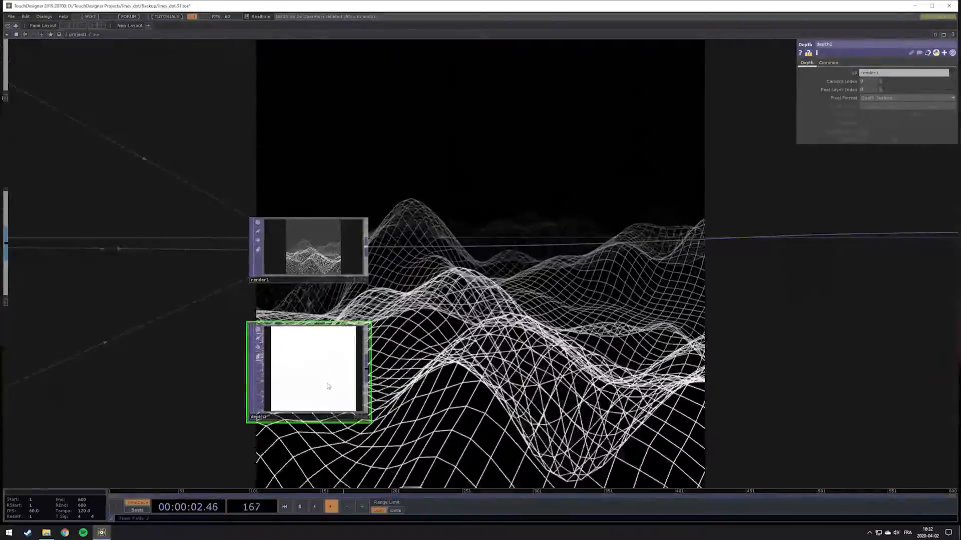
scroll(308, 378, "up", 3)
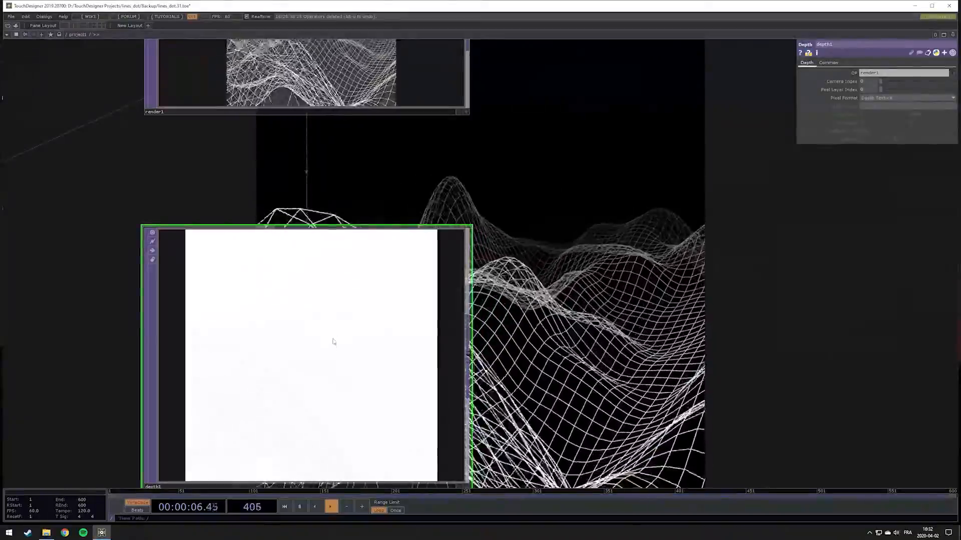
scroll(356, 397, "down", 3)
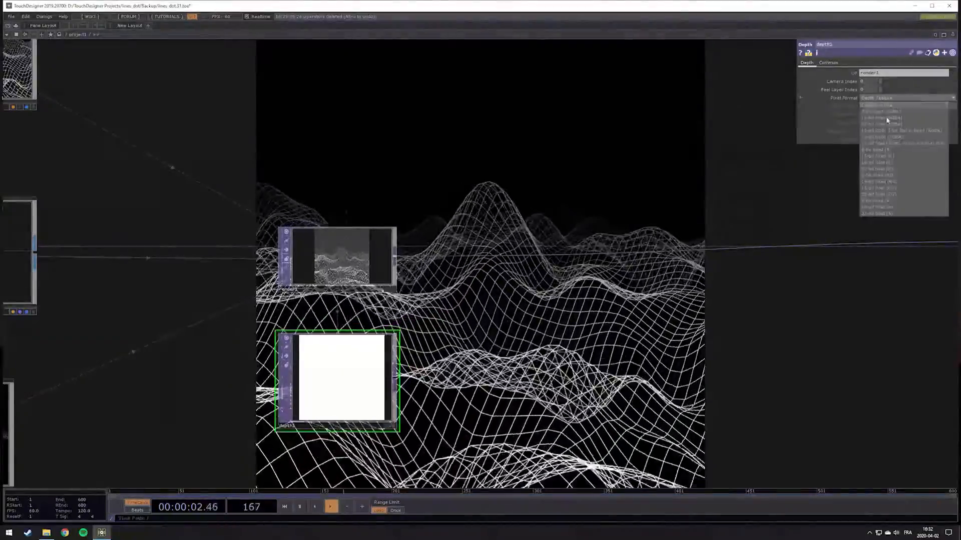
left_click(881, 123)
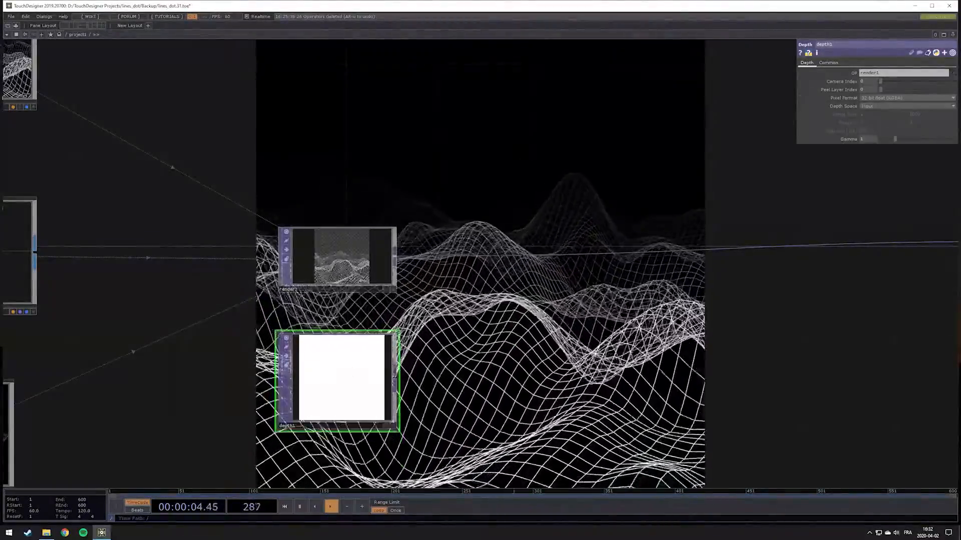
Set the Depth TOP's depth space to Reranged from Camera Space with a range from 1 to 10, and inspect the depth image
scroll(311, 408, "up", 3)
scroll(396, 353, "down", 4)
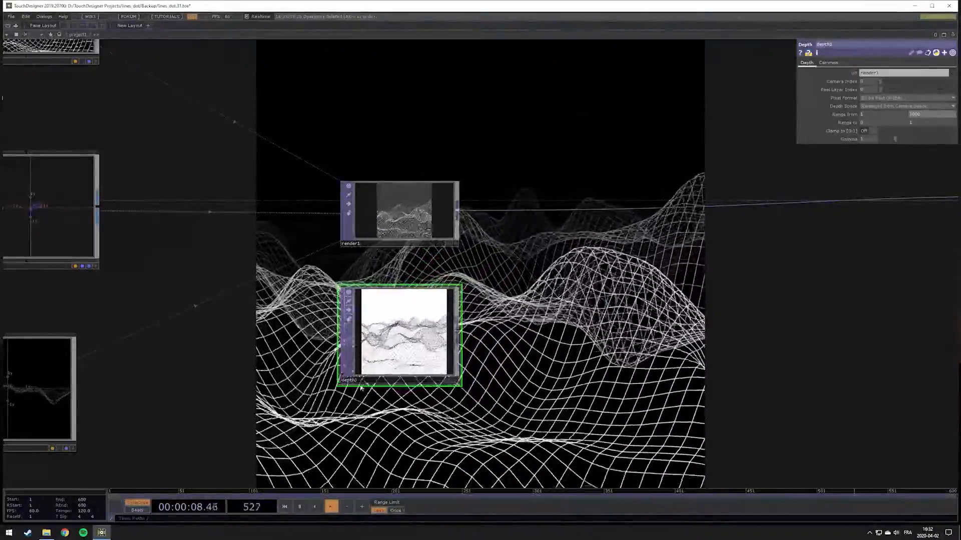
scroll(361, 388, "up", 3)
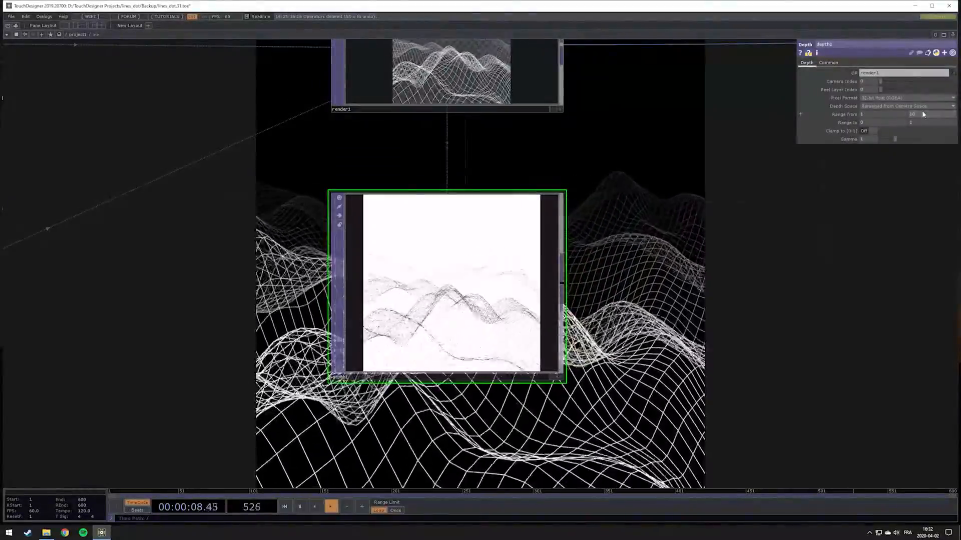
scroll(460, 281, "up", 6)
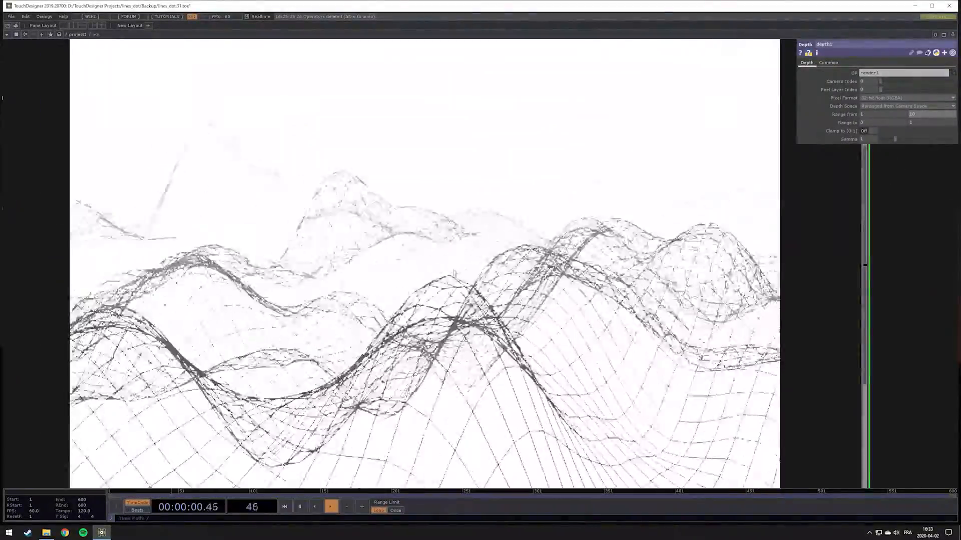
scroll(463, 261, "down", 5)
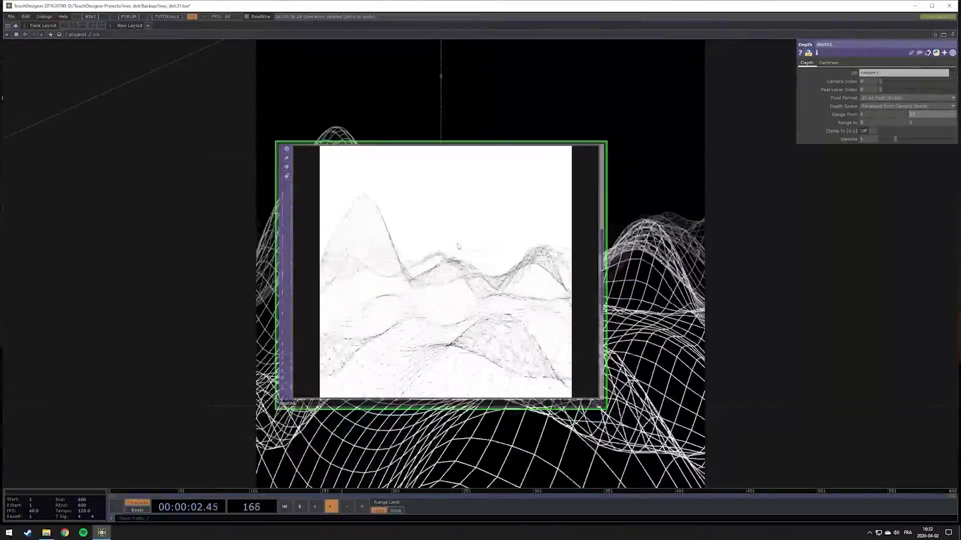
Insert a Luma Blur TOP into the connection between render1 and null2
scroll(555, 269, "down", 4)
scroll(525, 274, "up", 4)
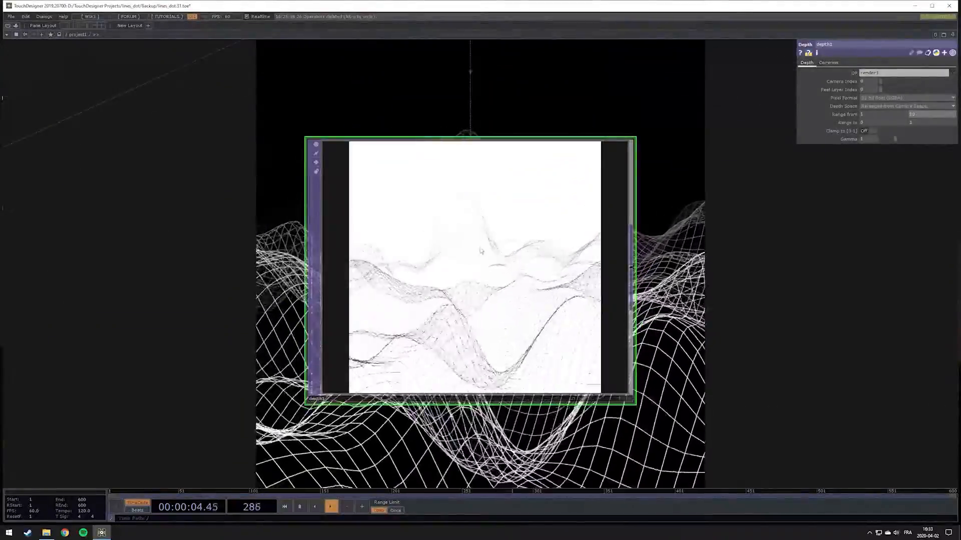
scroll(762, 270, "down", 2)
left_click_drag(803, 269, 628, 287)
scroll(641, 292, "down", 3)
scroll(463, 259, "up", 4)
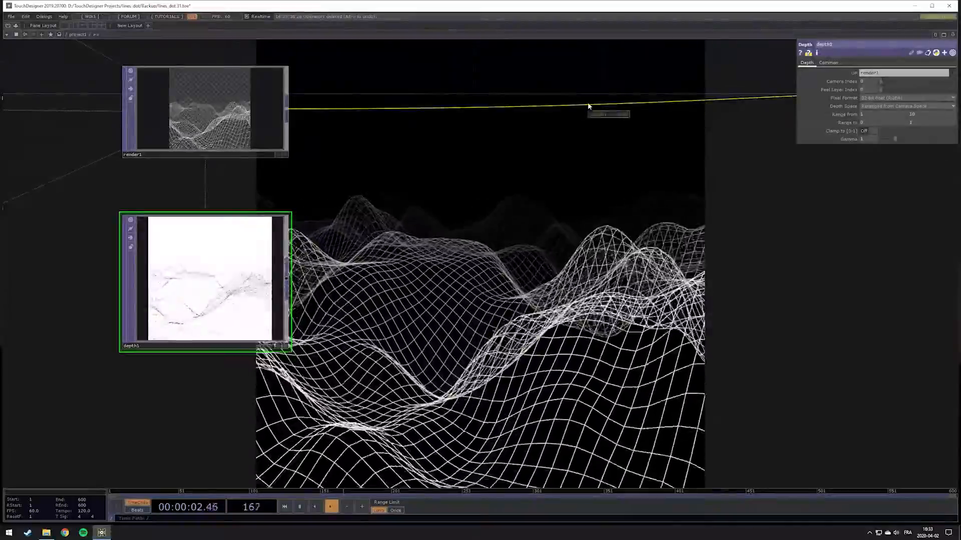
left_click(607, 102)
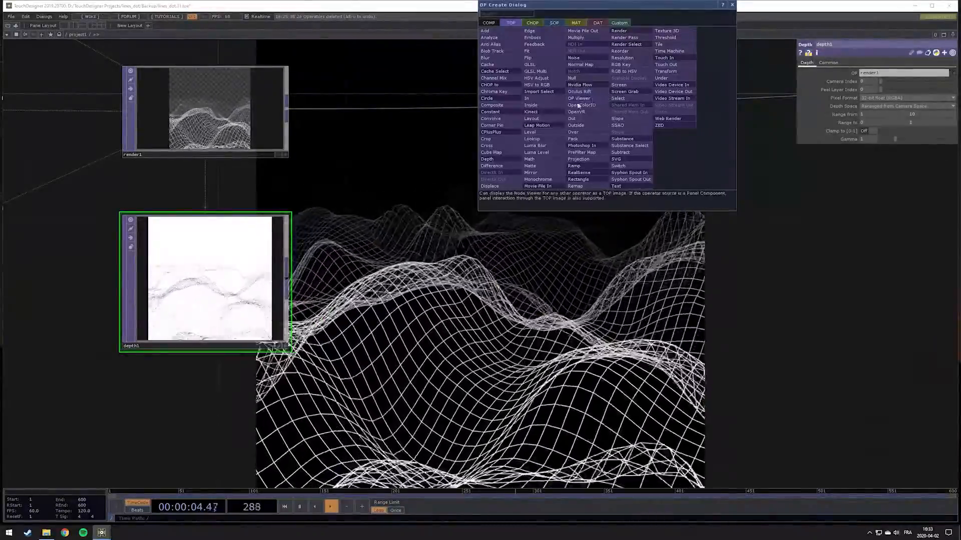
left_click(546, 146)
left_click(740, 83)
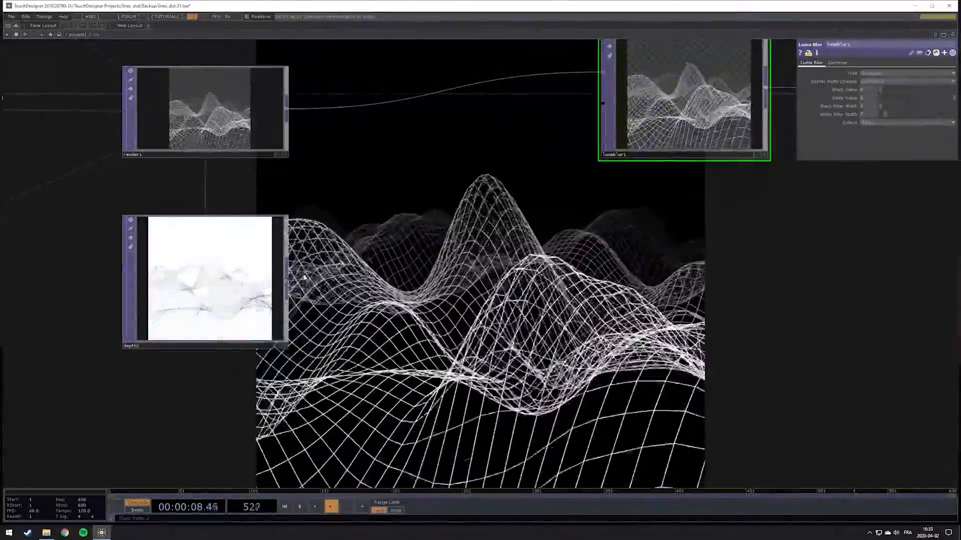
Connect depth1 to the Luma Blur TOP's second input and set its White Filter Width to about 28
left_click_drag(471, 185, 452, 224)
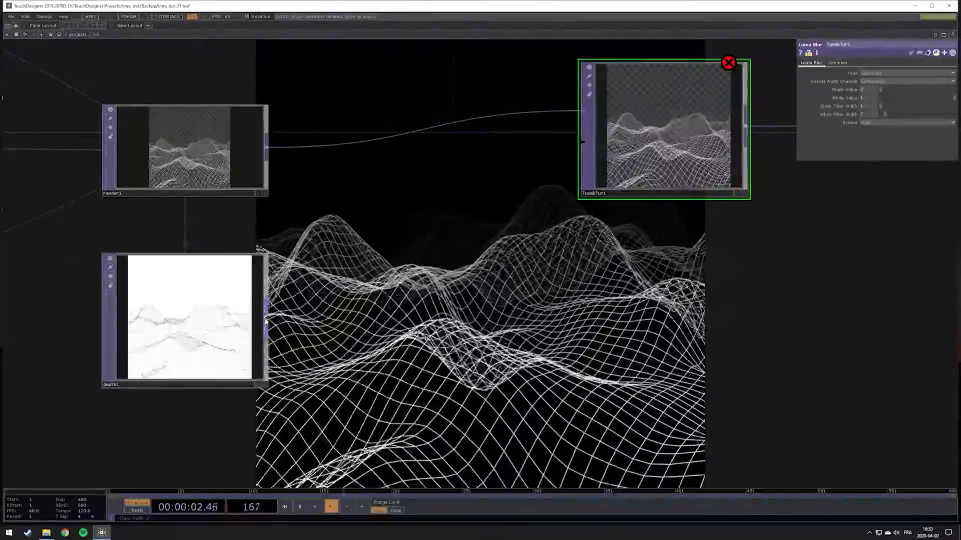
left_click_drag(266, 320, 579, 145)
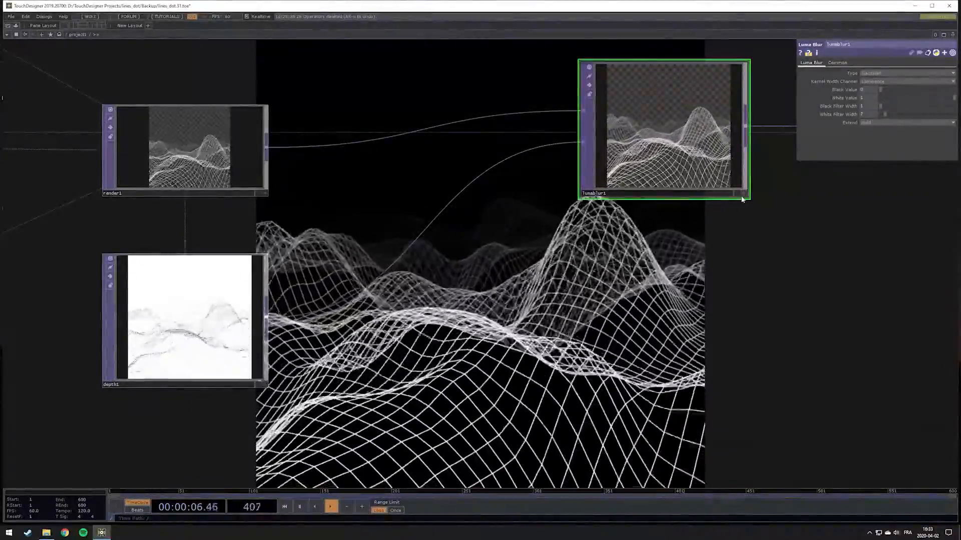
scroll(710, 209, "down", 4)
scroll(710, 209, "up", 3)
left_click_drag(583, 241, 336, 342)
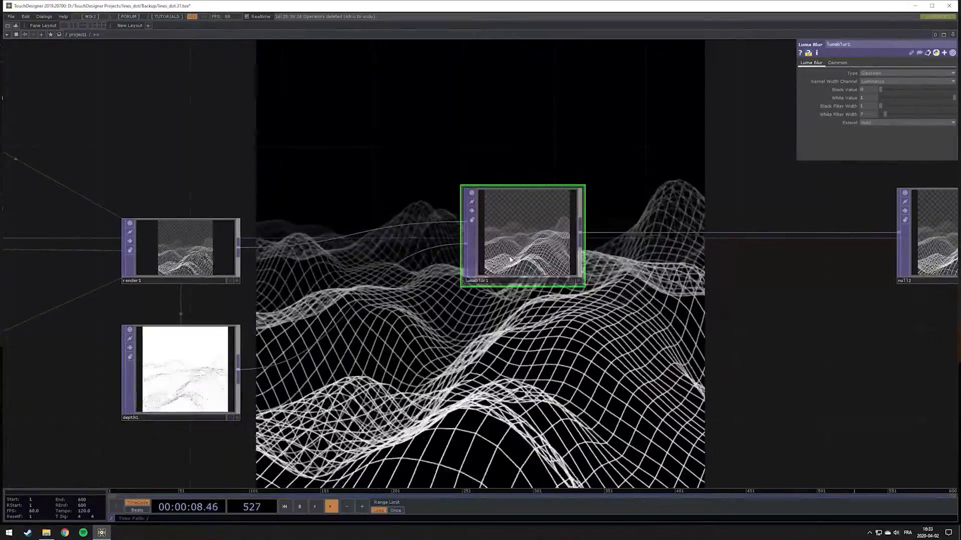
left_click_drag(885, 115, 902, 113)
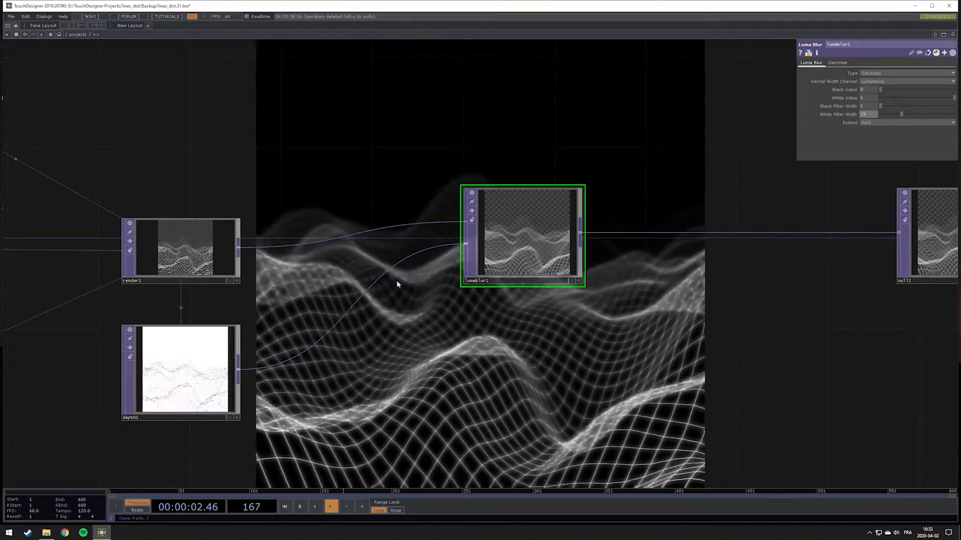
Set the upper Range from value of depth1 to 5 and raise its gamma to about 2.9
scroll(122, 403, "up", 5)
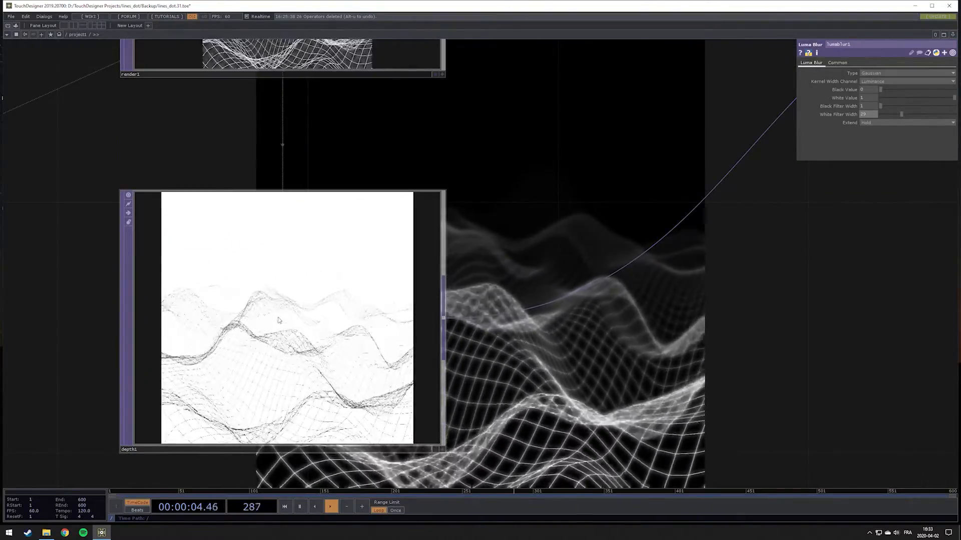
scroll(287, 320, "down", 5)
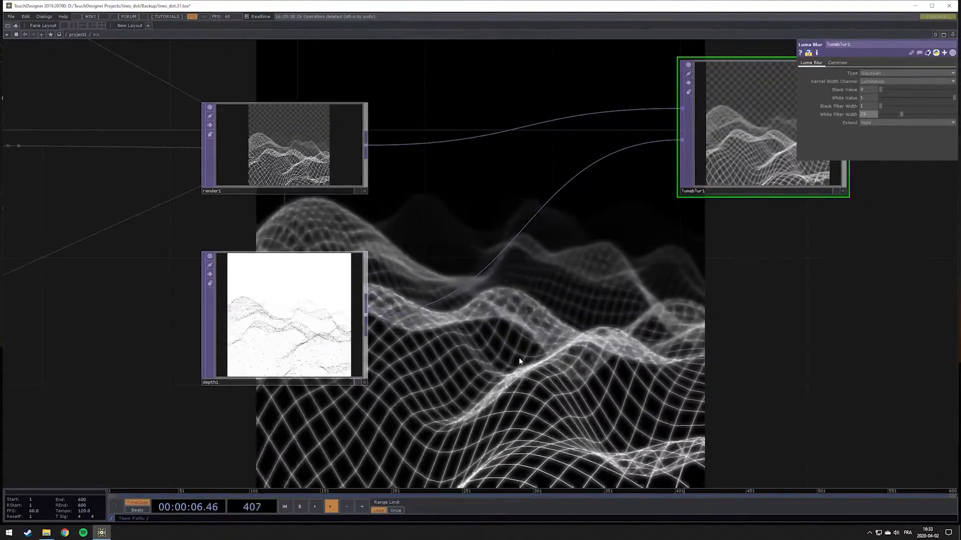
left_click(332, 328)
mouse_move(925, 111)
middle_mouse_down()
mouse_move(905, 106)
mouse_move(916, 106)
middle_mouse_up()
scroll(735, 230, "down", 4)
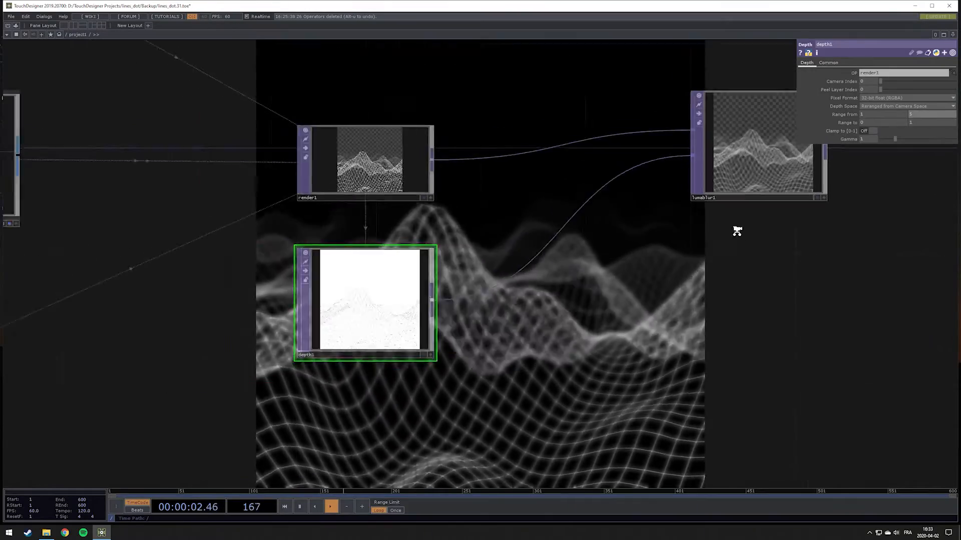
scroll(736, 230, "up", 1)
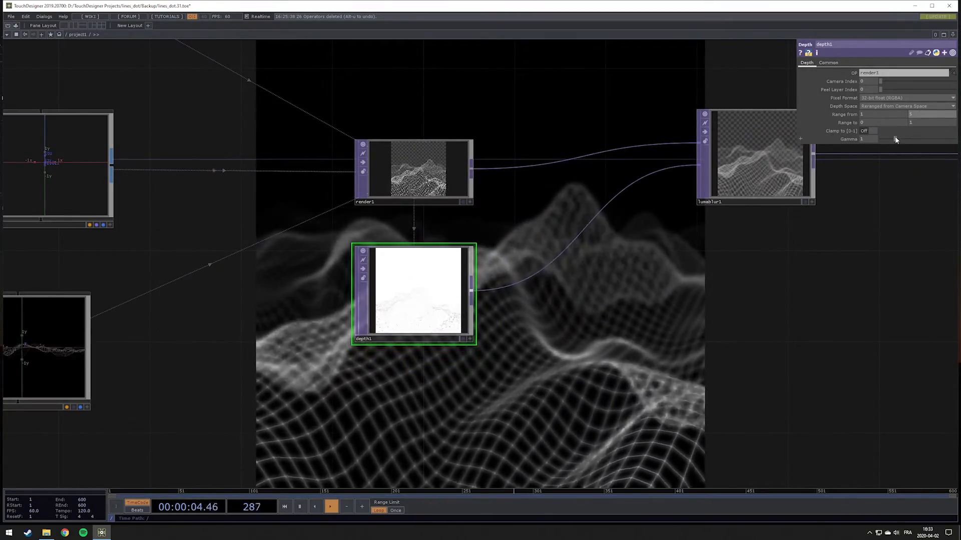
left_click_drag(892, 139, 922, 138)
scroll(430, 317, "up", 3)
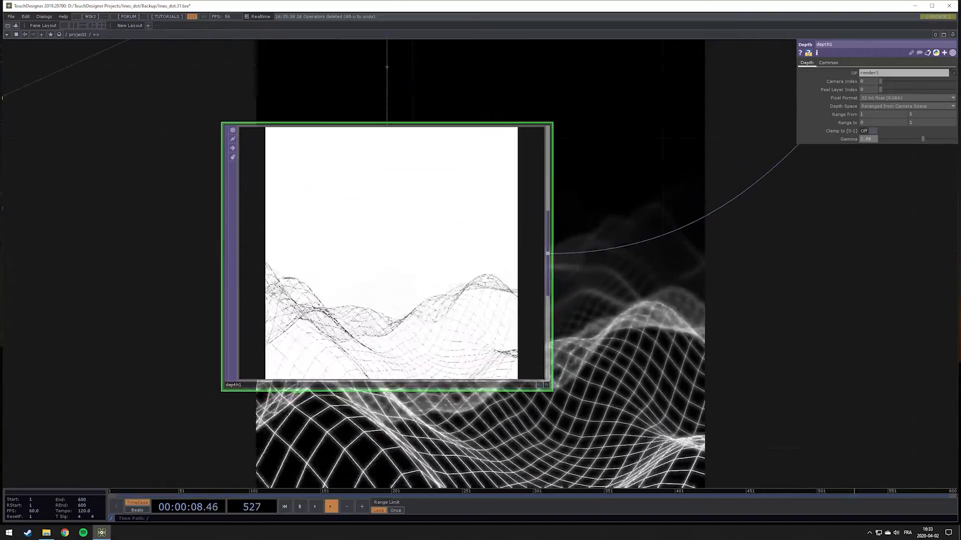
Branch a Level TOP off depth1, place it below, and set its Invert to 1
scroll(386, 320, "down", 6)
left_click_drag(551, 329, 459, 352)
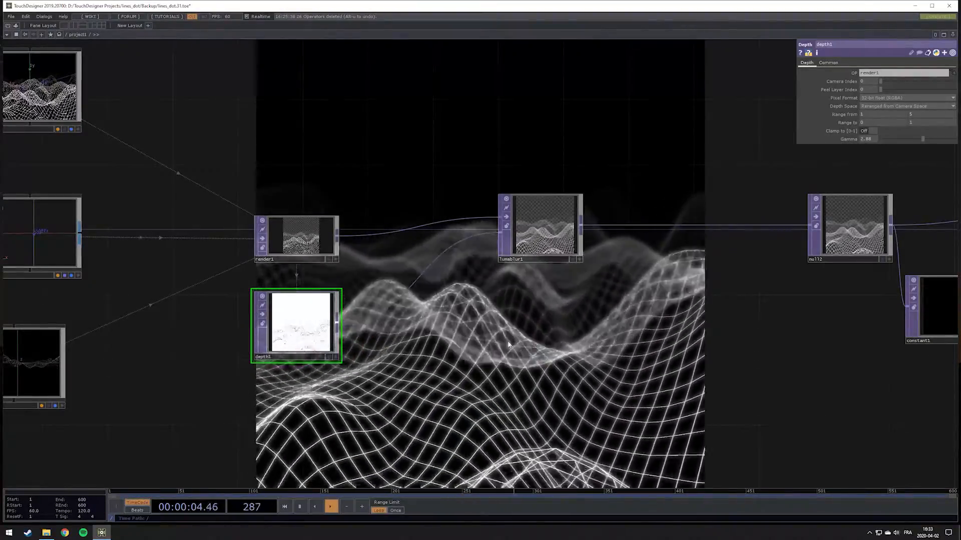
left_click_drag(619, 204, 615, 230)
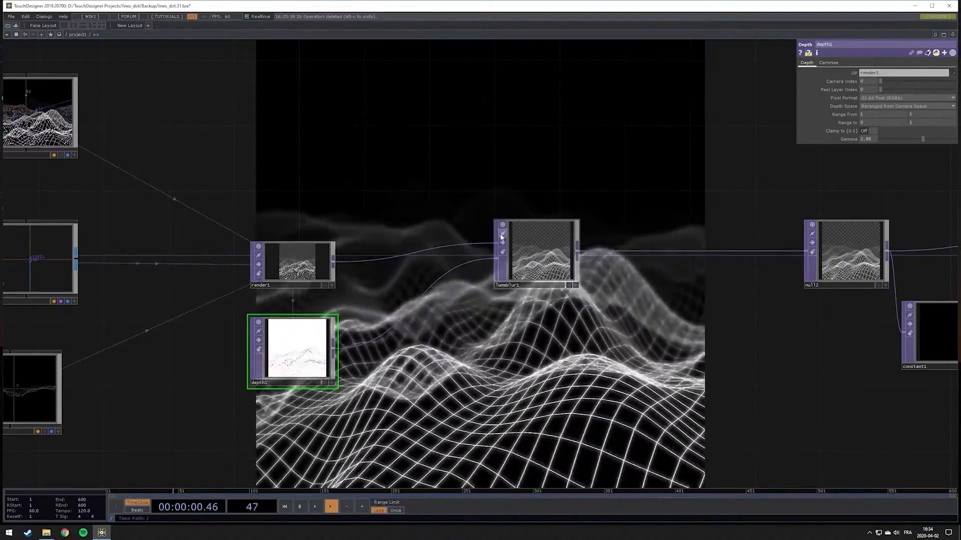
left_click_drag(402, 365, 415, 312)
right_click(344, 297)
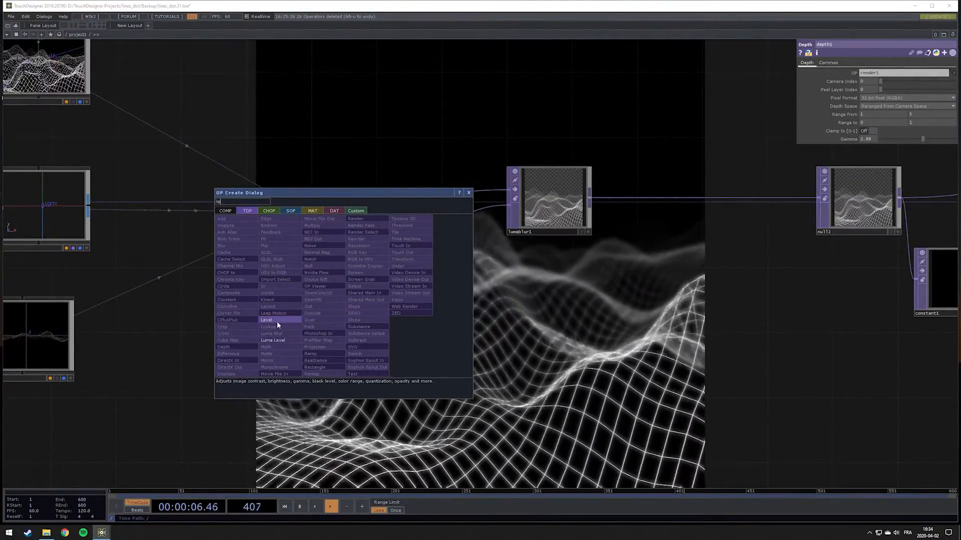
left_click(277, 320)
left_click(281, 390)
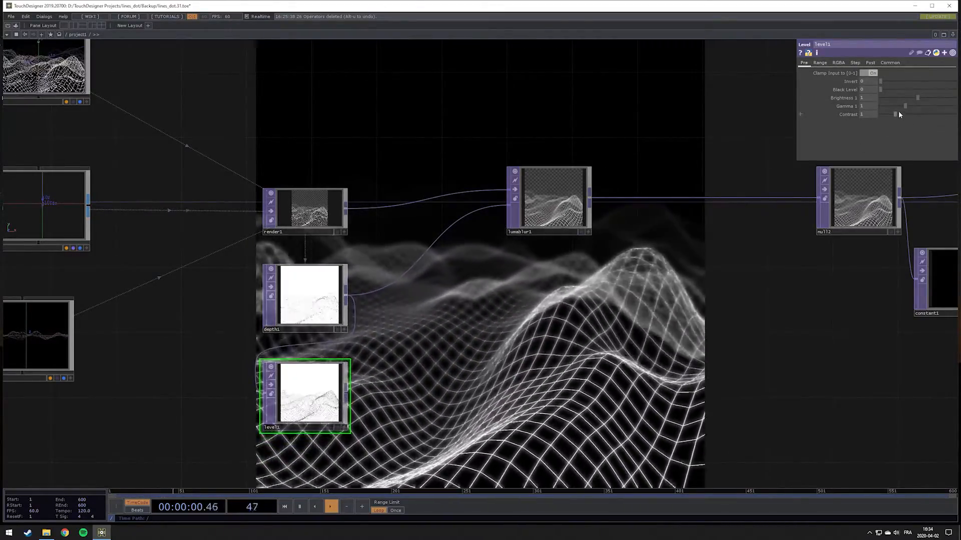
left_click_drag(884, 80, 957, 83)
Branch a Composite TOP off depth1 and connect level1 to it as the second input
left_click_drag(459, 315, 446, 265)
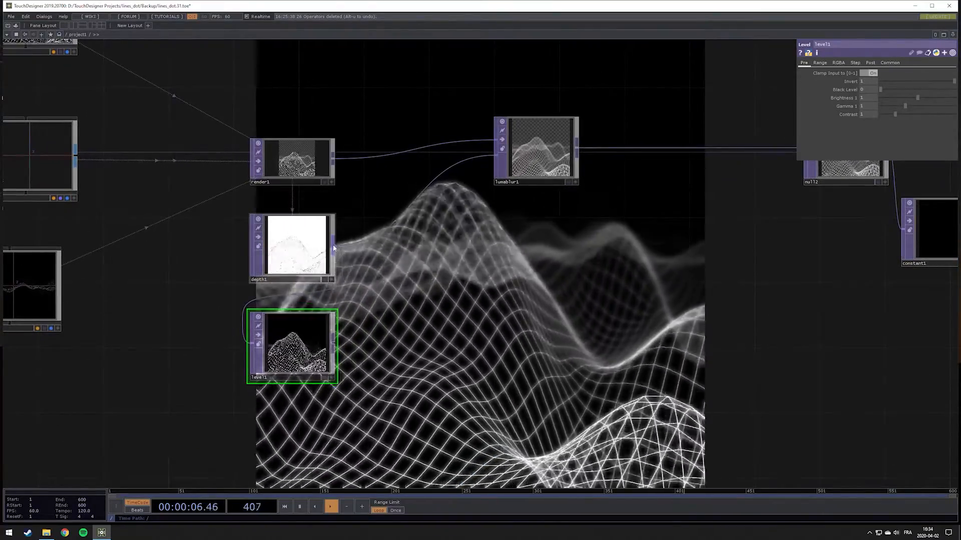
right_click(335, 245)
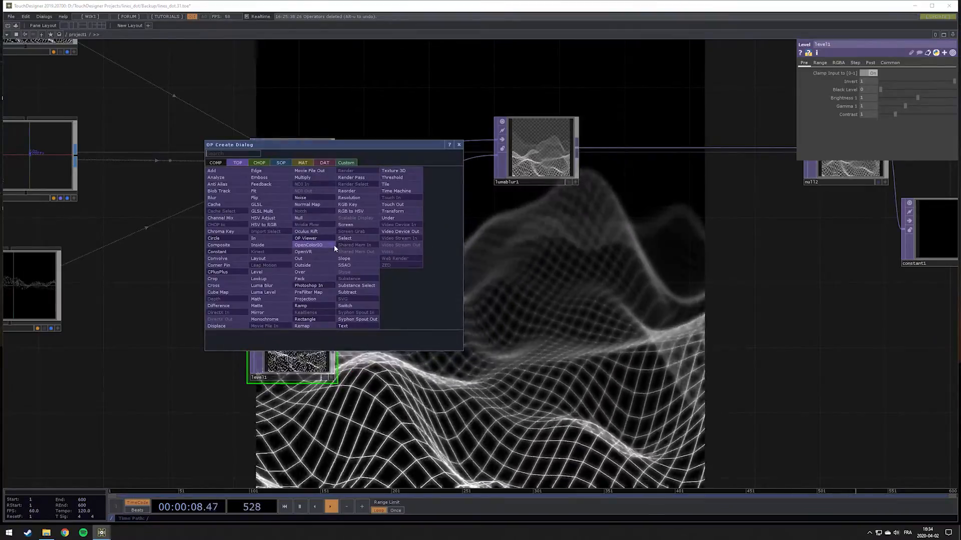
type("cp")
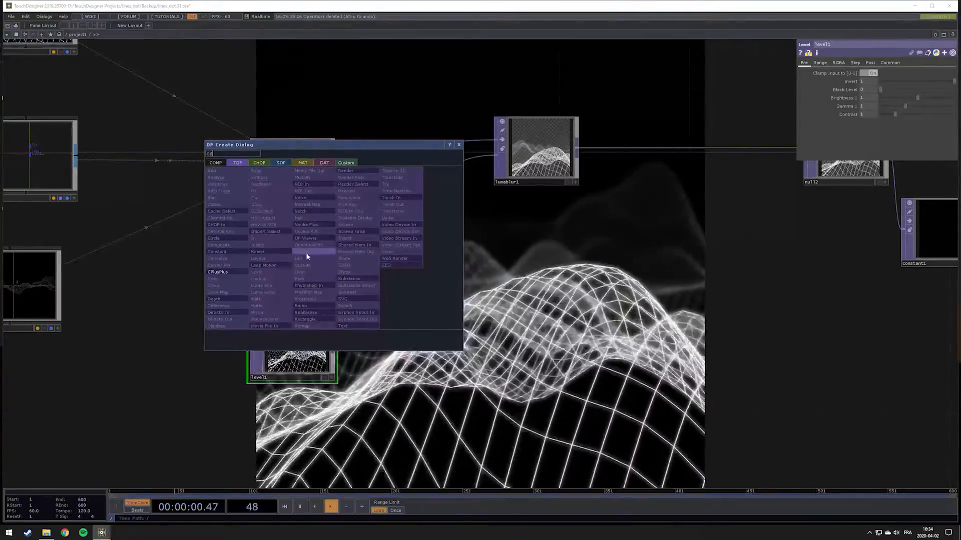
key("BackSpace")
type("o")
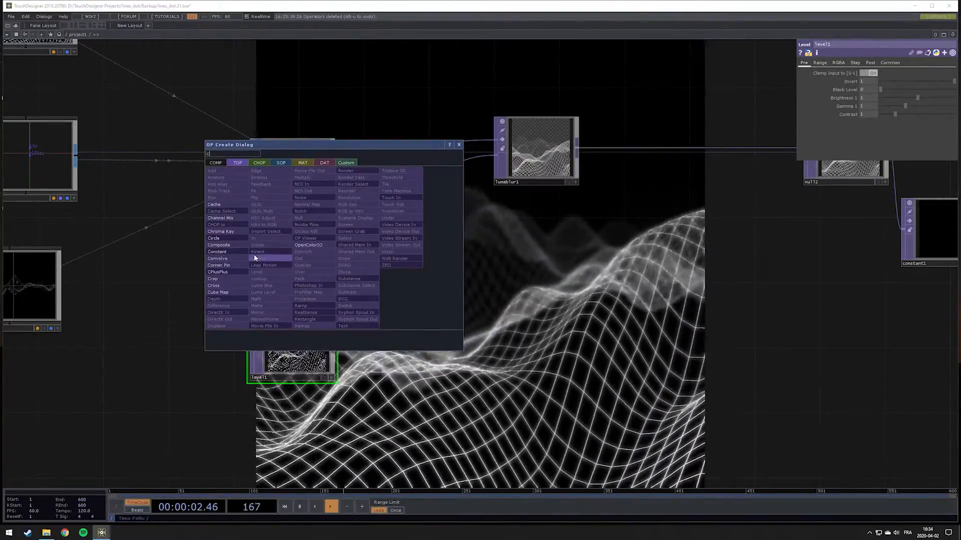
left_click(238, 245)
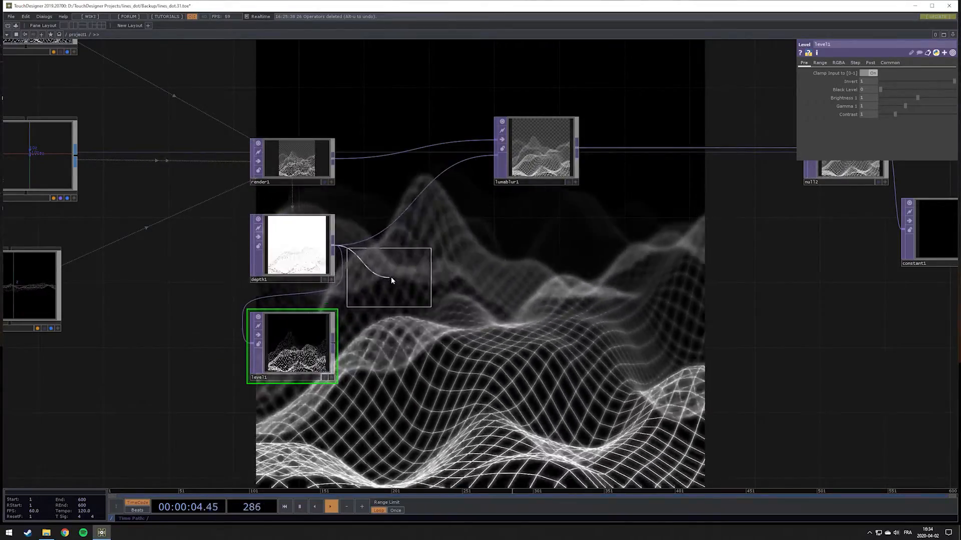
left_click(442, 291)
left_click_drag(333, 343, 397, 285)
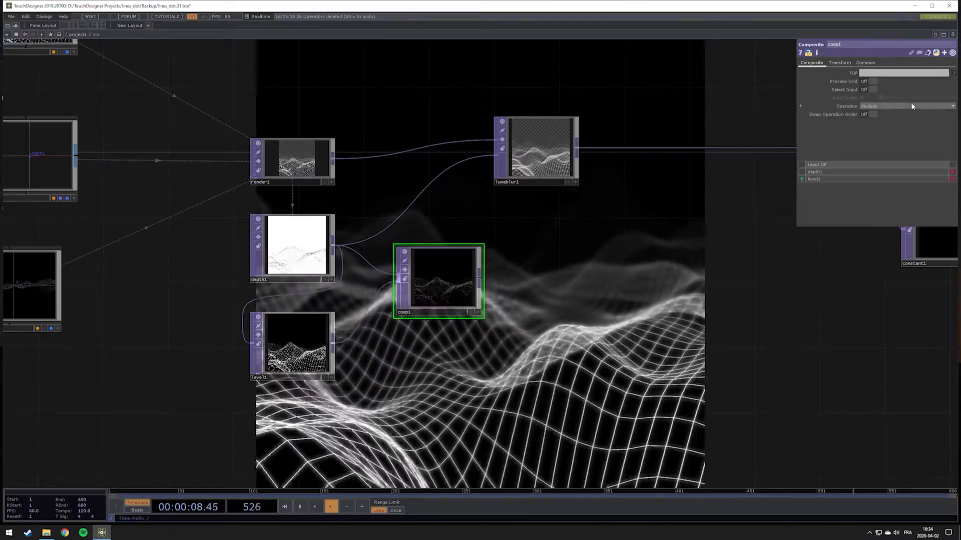
Set the Composite TOP's operation to Difference and inspect the combined depth image
left_click(911, 105)
left_click(876, 170)
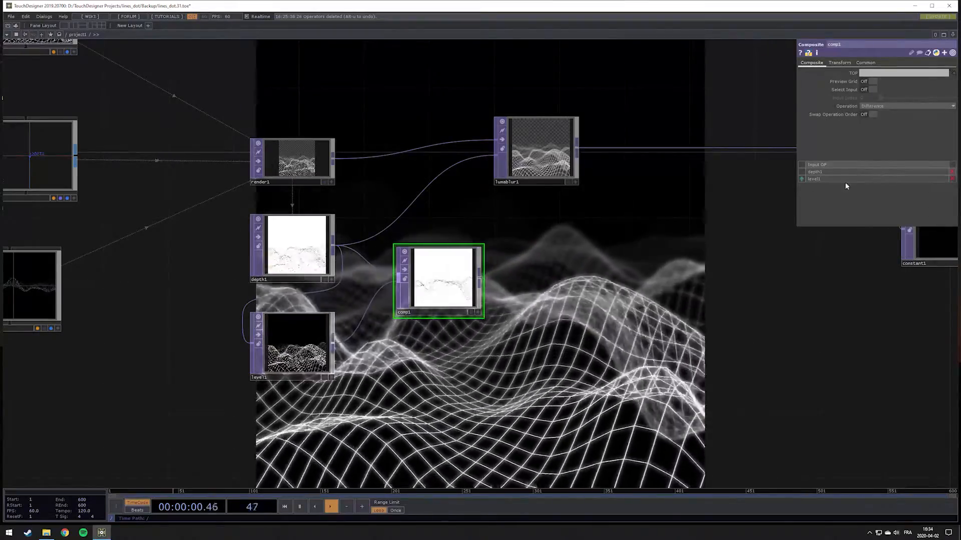
scroll(422, 285, "up", 5)
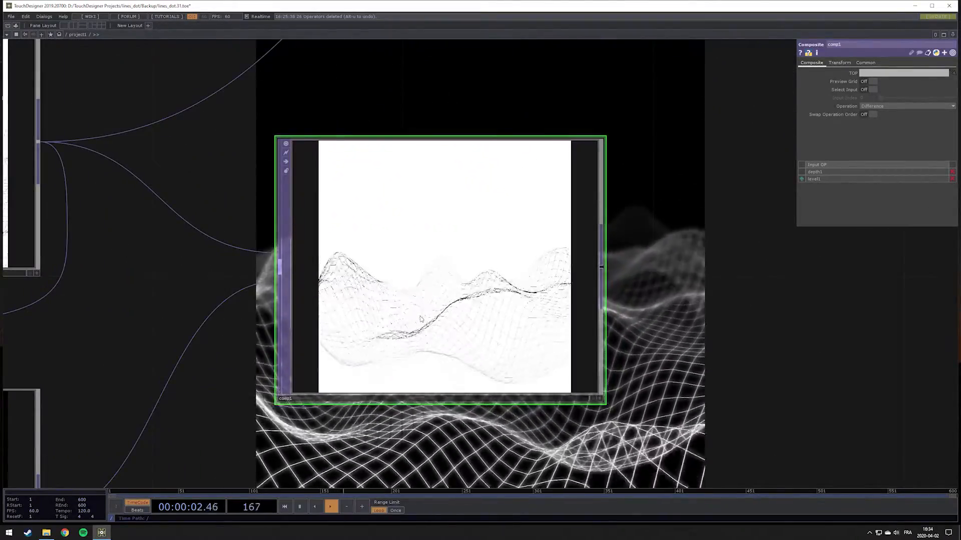
scroll(477, 312, "down", 4)
Set the upper Range from value of depth1 to 4.6 and its gamma to about 3.35, checking the effect on comp1
left_click(250, 227)
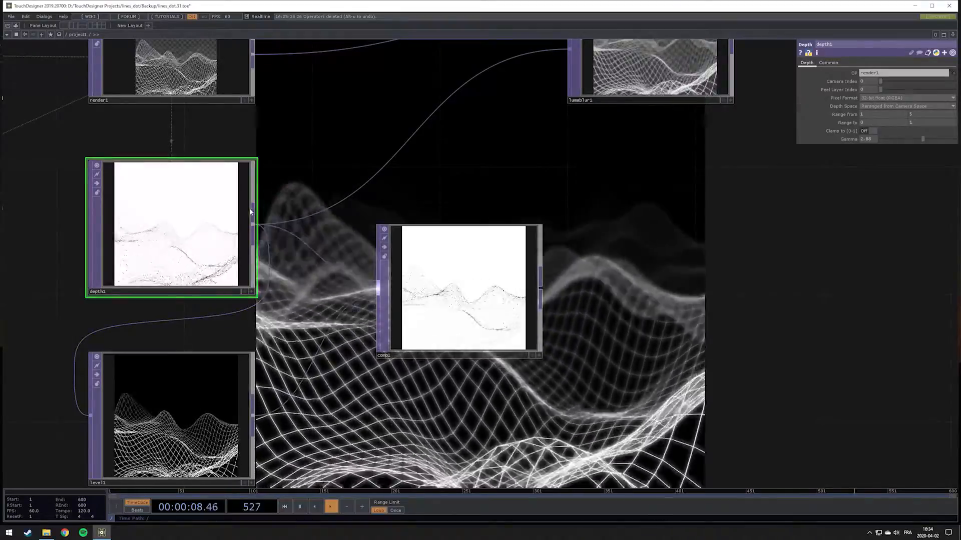
middle_click(925, 115)
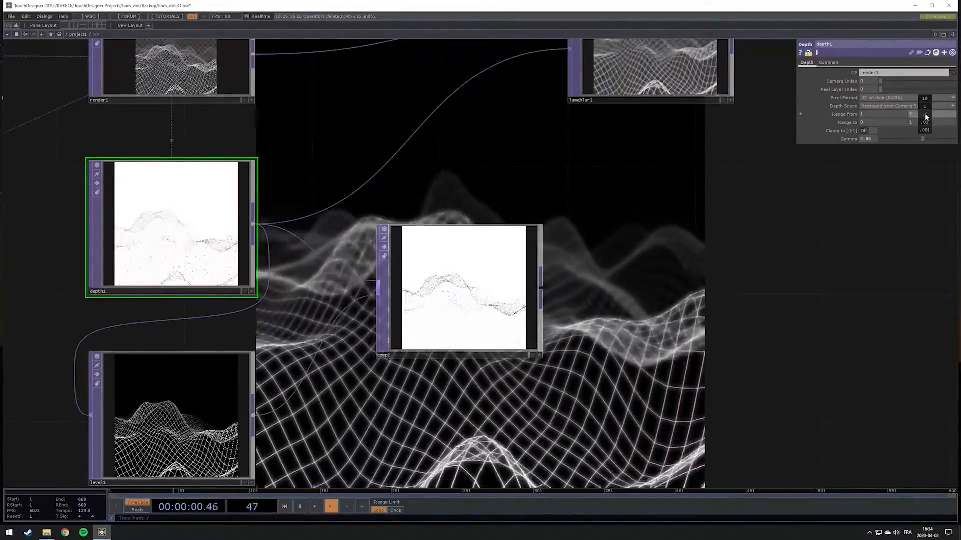
middle_click_drag(924, 114, 915, 114)
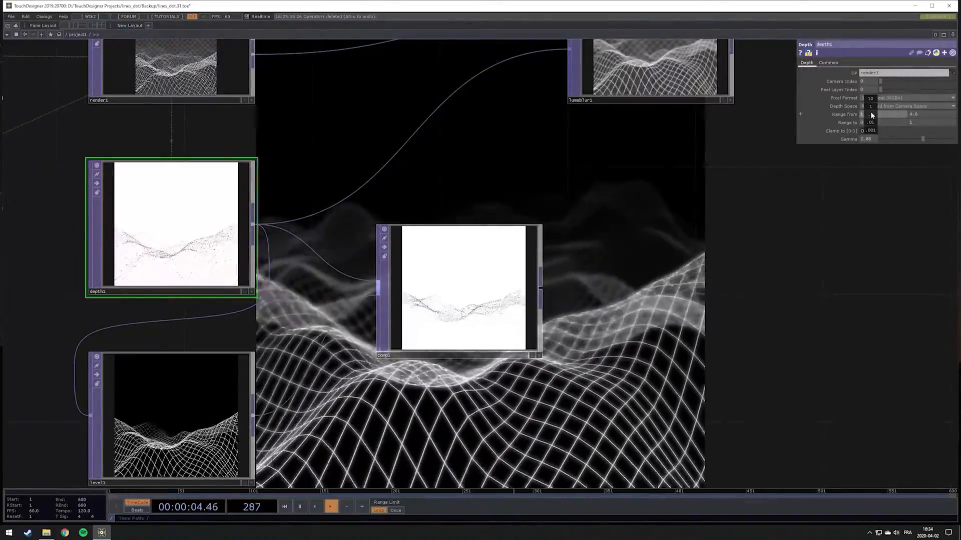
middle_click_drag(869, 111, 873, 111)
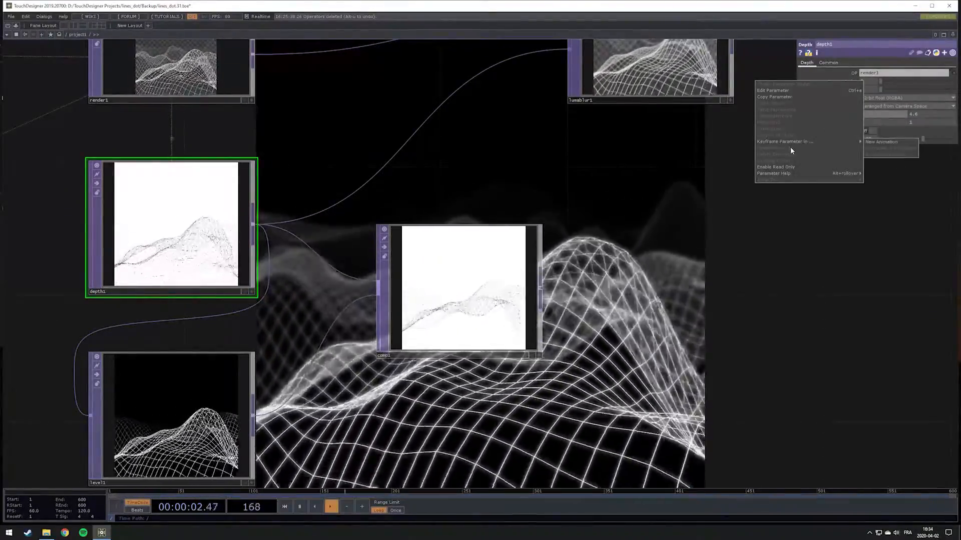
left_click(896, 115)
left_click(922, 139)
mouse_move(929, 140)
left_mouse_down()
mouse_move(948, 140)
mouse_move(938, 140)
left_mouse_up()
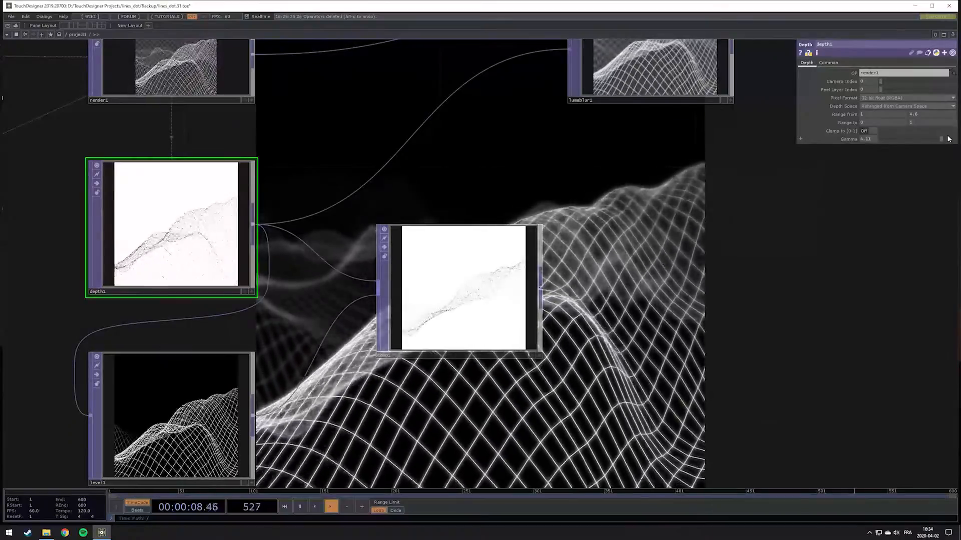
scroll(485, 319, "up", 5)
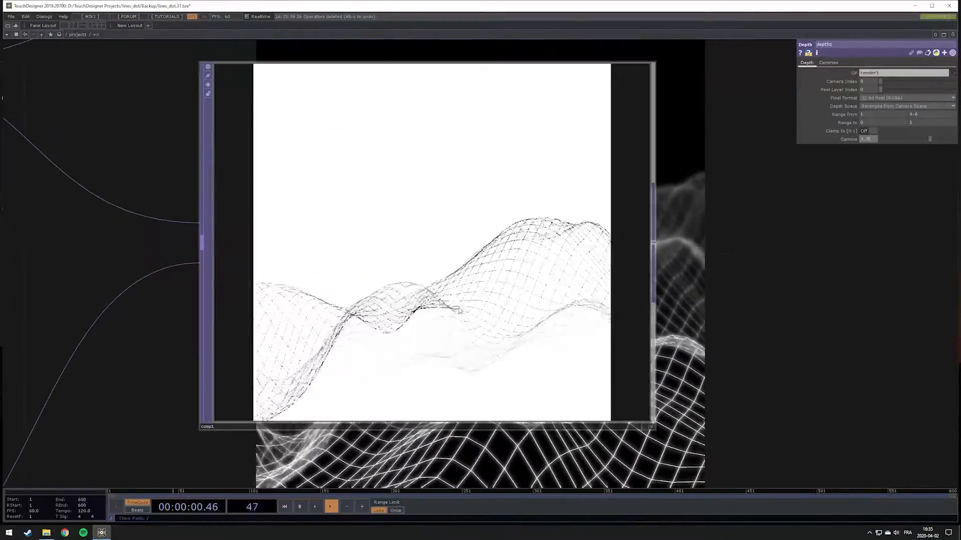
scroll(512, 360, "down", 5)
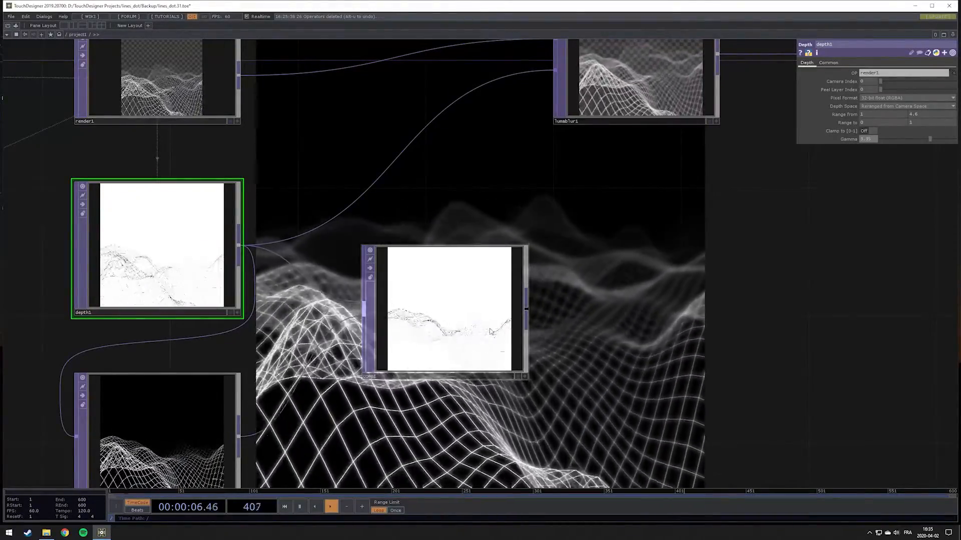
Connect comp1 to the Luma Blur TOP's second input in place of depth1 and open the Luma Blur's parameters
scroll(564, 303, "down", 3)
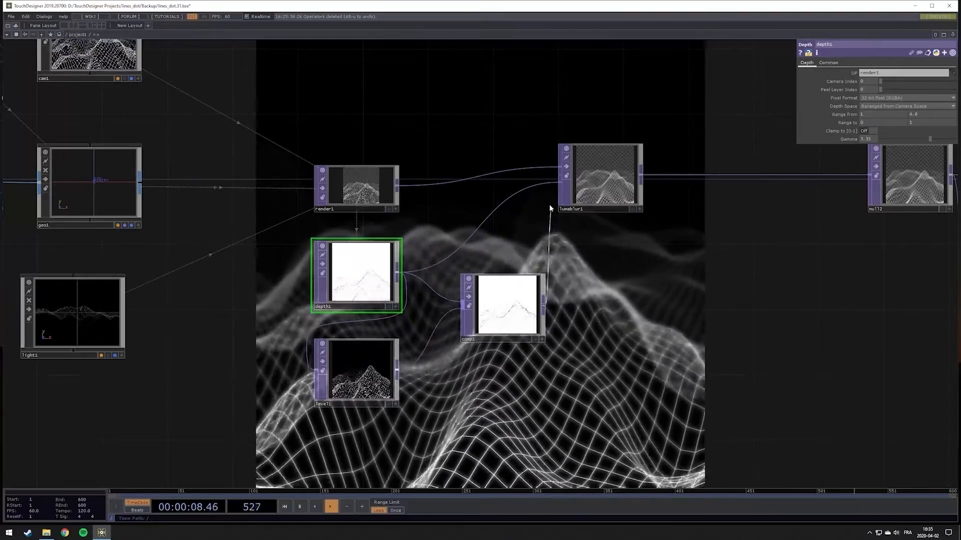
left_click_drag(548, 199, 560, 187)
left_click_drag(641, 285, 525, 344)
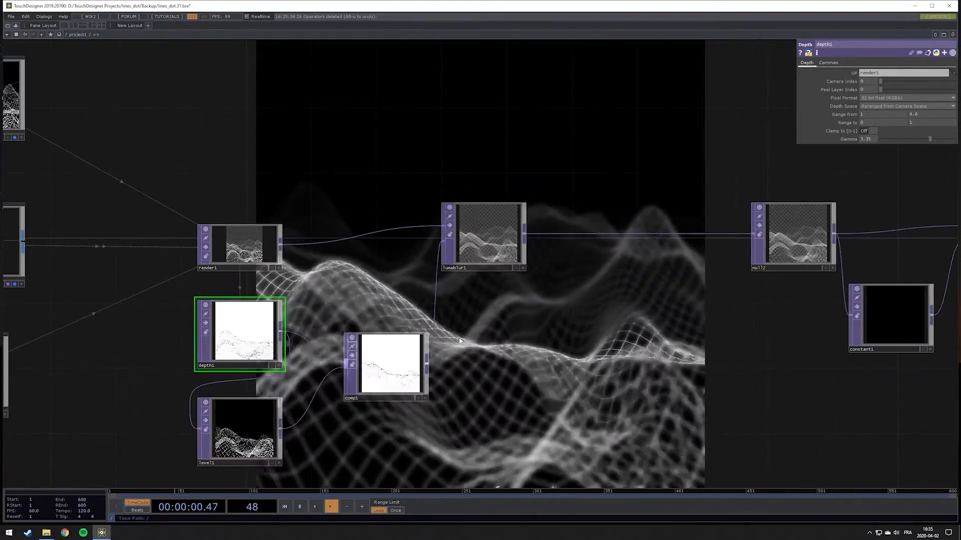
left_click_drag(493, 188, 533, 289)
left_click(539, 327)
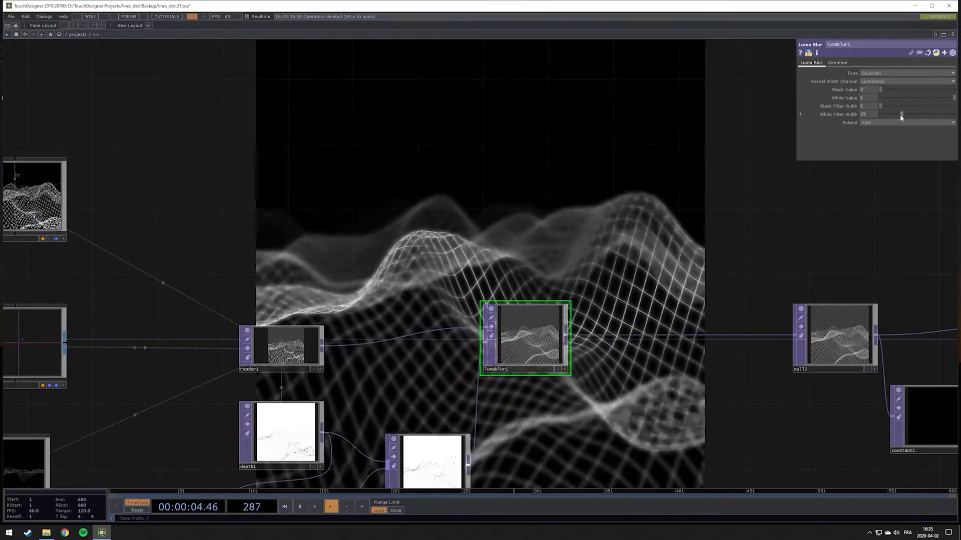
Reduce the Luma Blur's White Filter Width to 12, checking the blur on the rendered landscape
left_click_drag(894, 114, 886, 115)
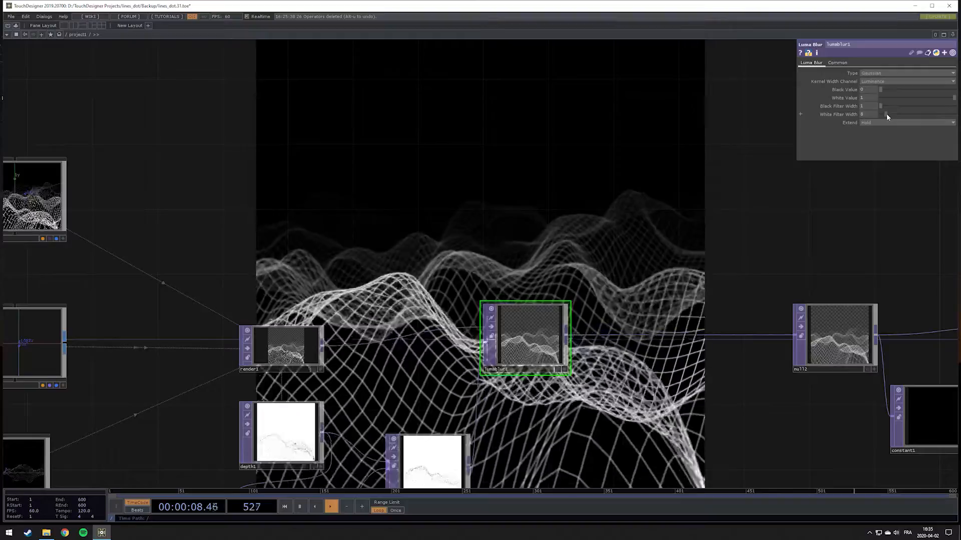
left_click_drag(606, 200, 618, 241)
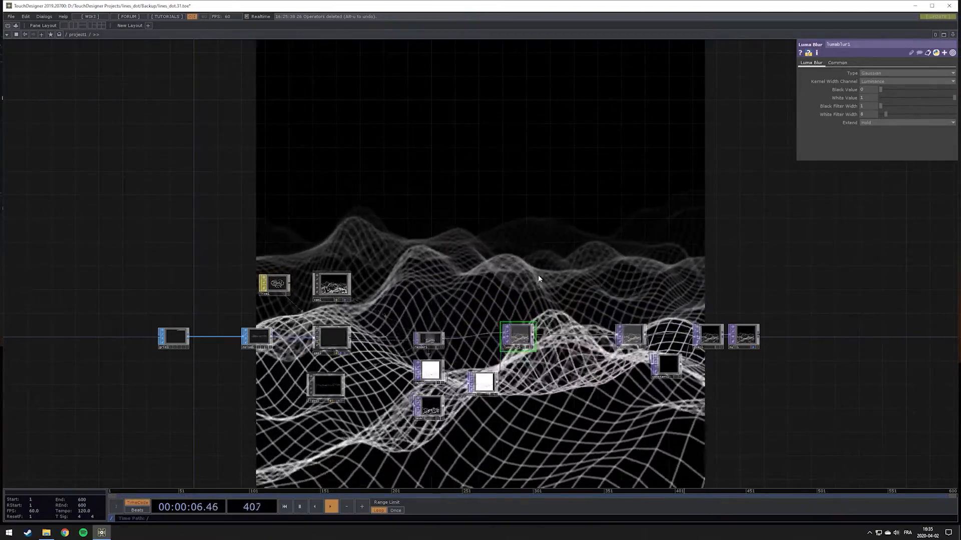
scroll(508, 360, "up", 5)
left_click_drag(884, 114, 888, 115)
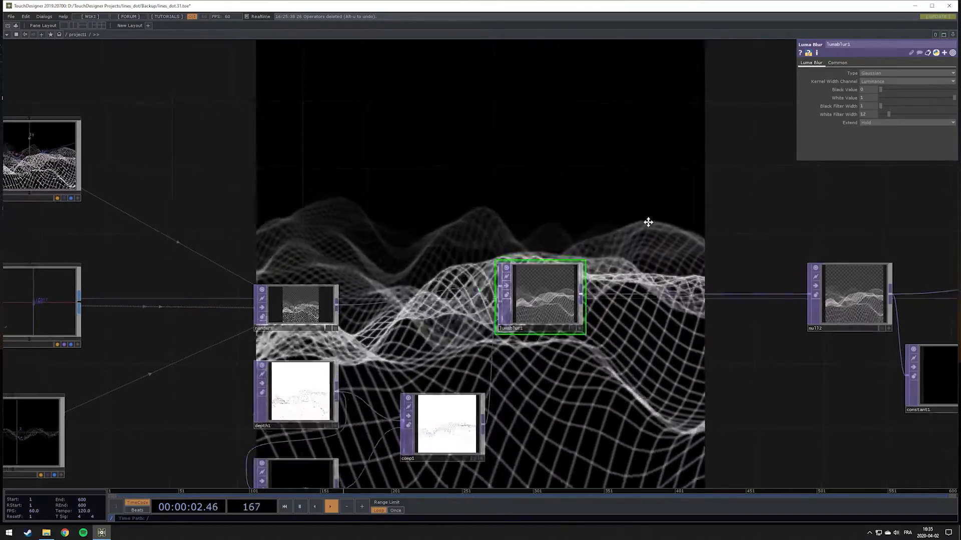
left_click_drag(646, 221, 702, 258)
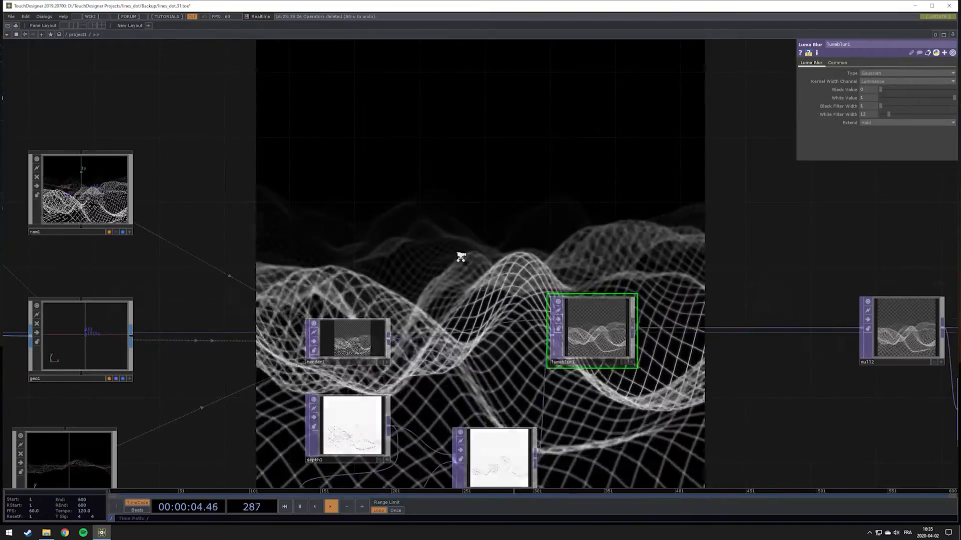
Move light1 lower to free space under geo1 and add a Sphere SOP below noise1
scroll(491, 201, "down", 3)
left_click_drag(490, 201, 601, 187)
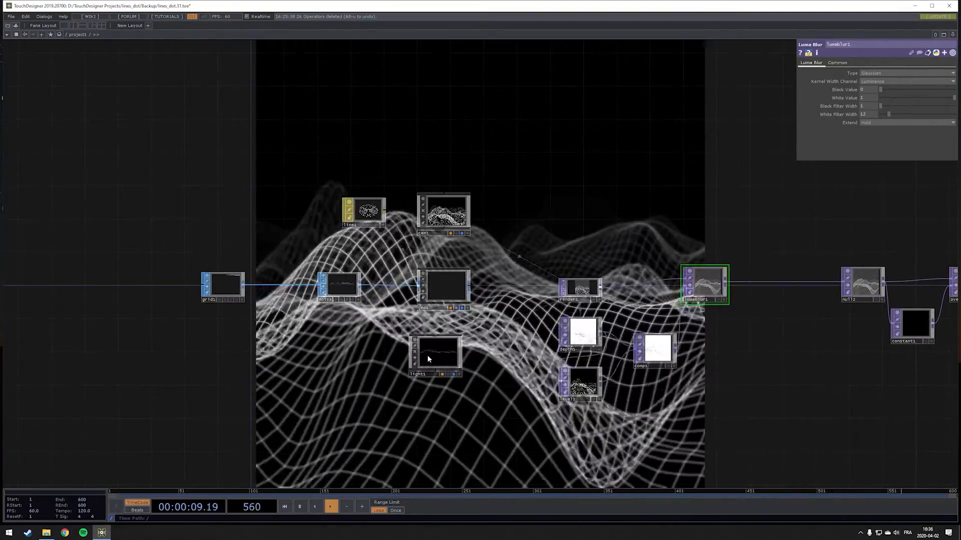
left_click_drag(434, 354, 458, 412)
left_click_drag(391, 325, 414, 298)
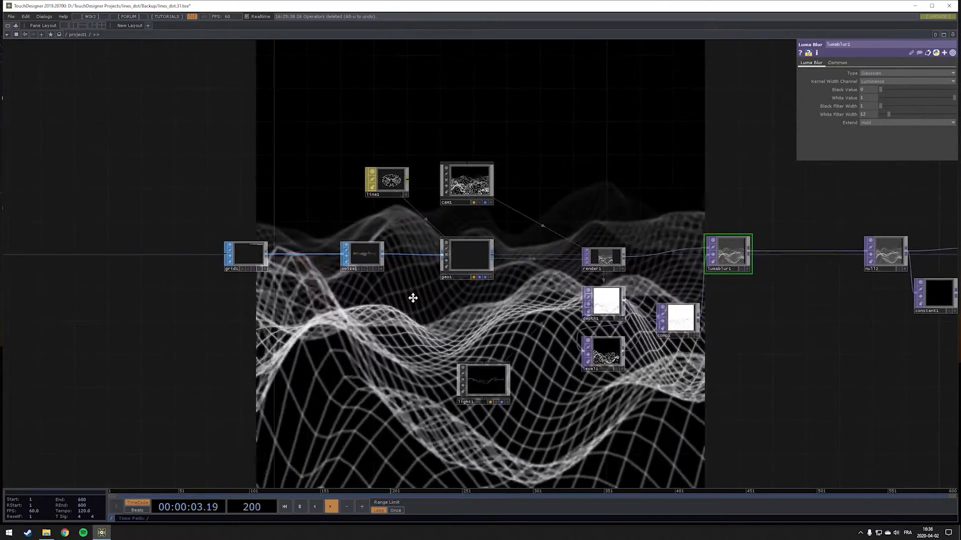
key("Tab")
left_click(334, 220)
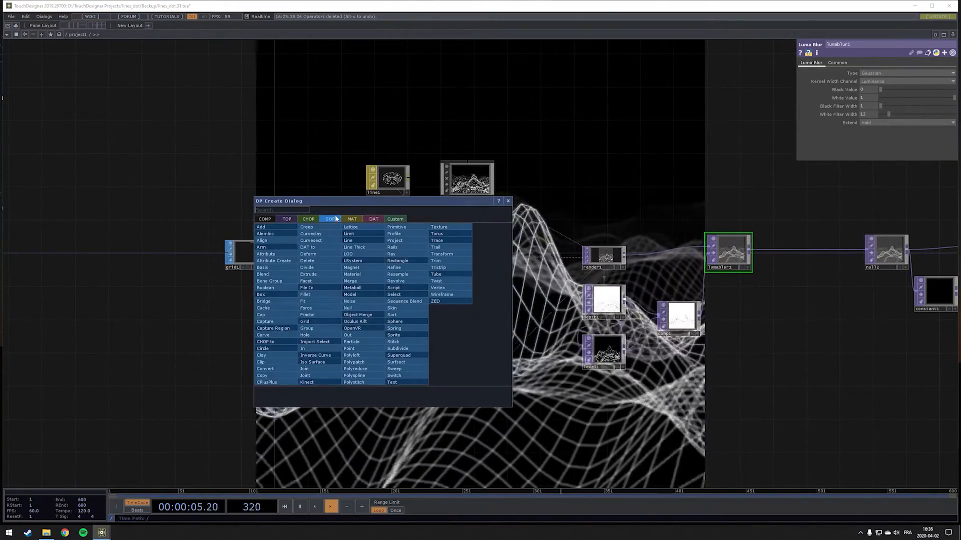
type("spher")
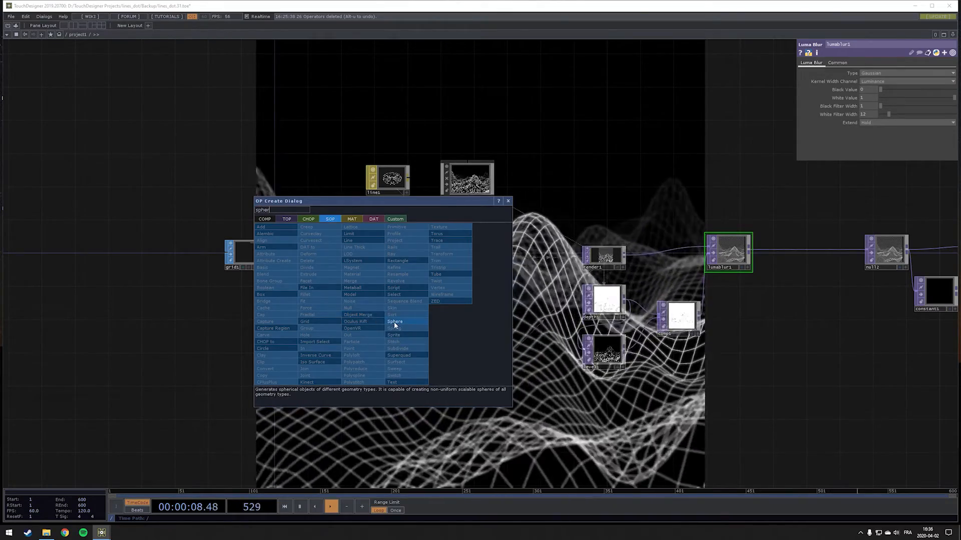
left_click(394, 321)
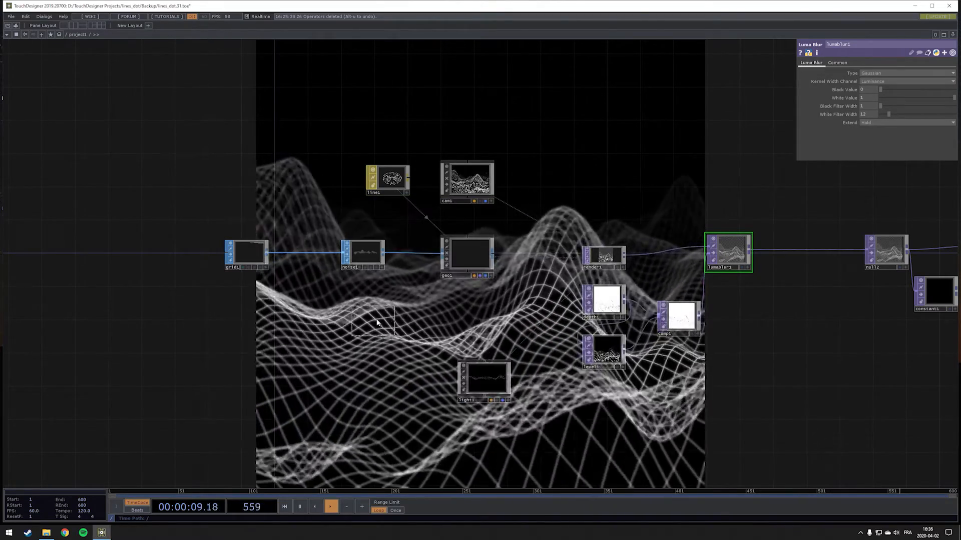
left_click(392, 325)
Add a Geometry COMP fed by the sphere below geo1 and move the sphere lower in the network
key("Tab")
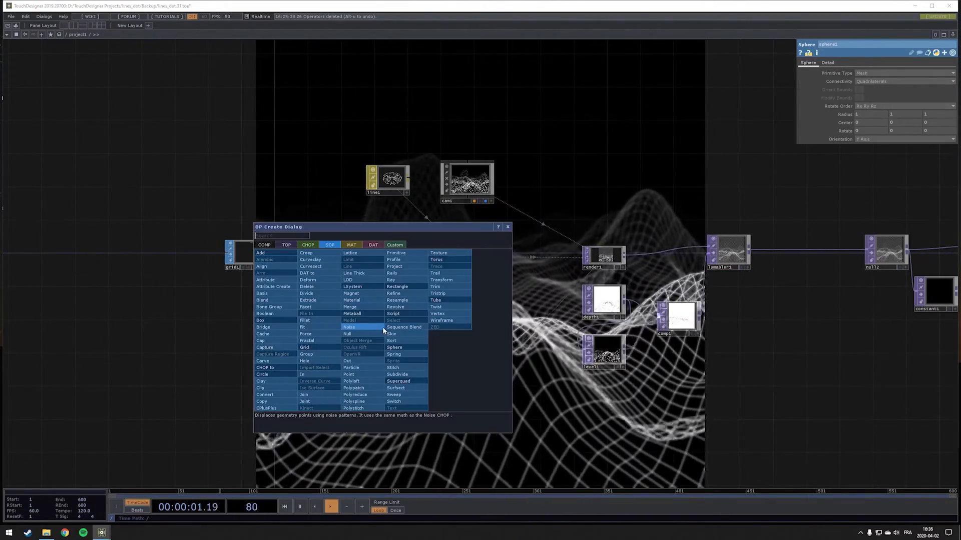
left_click(263, 245)
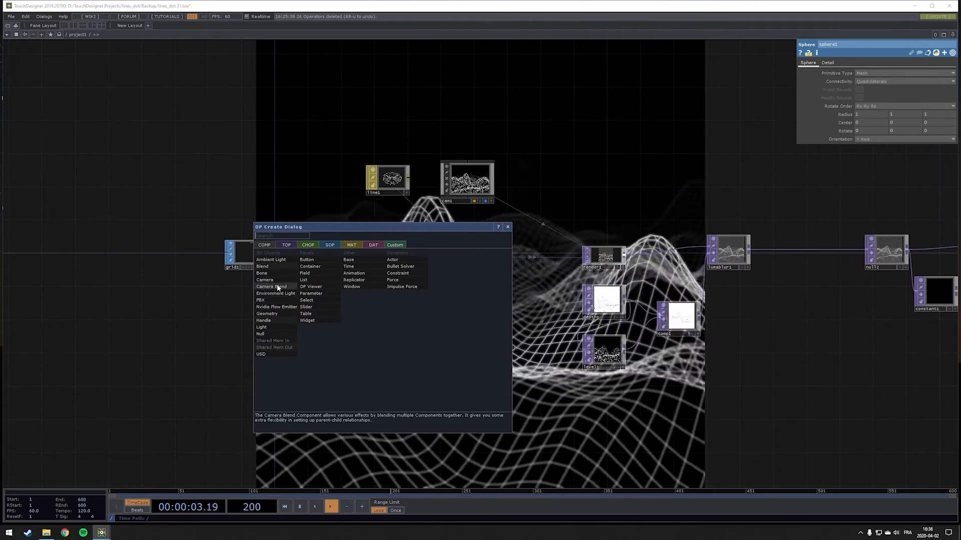
left_click(275, 312)
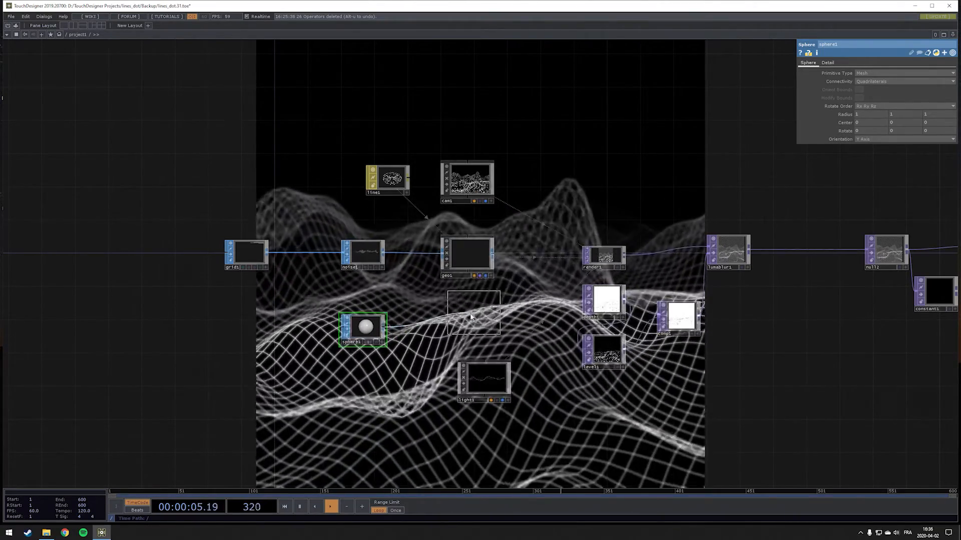
left_click(470, 319)
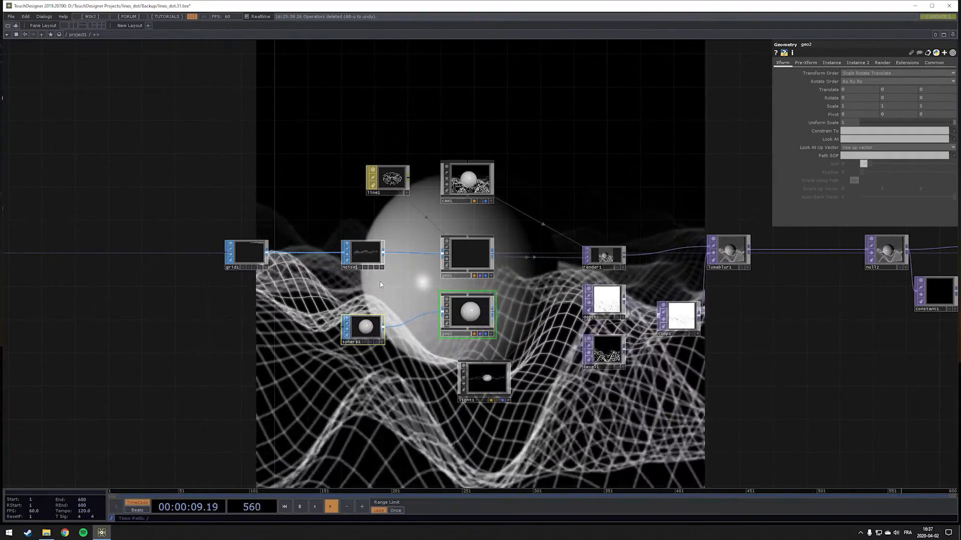
left_click(365, 329)
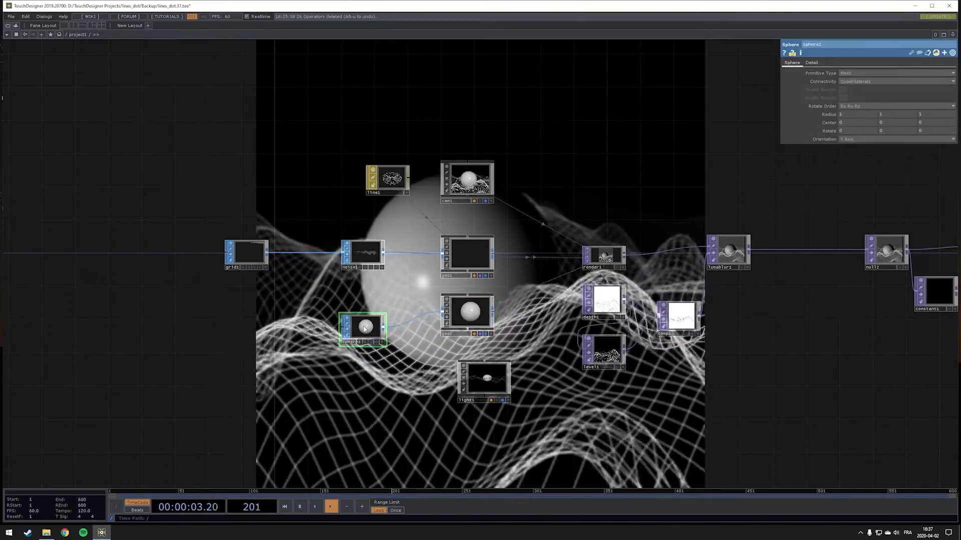
left_click_drag(366, 328, 364, 358)
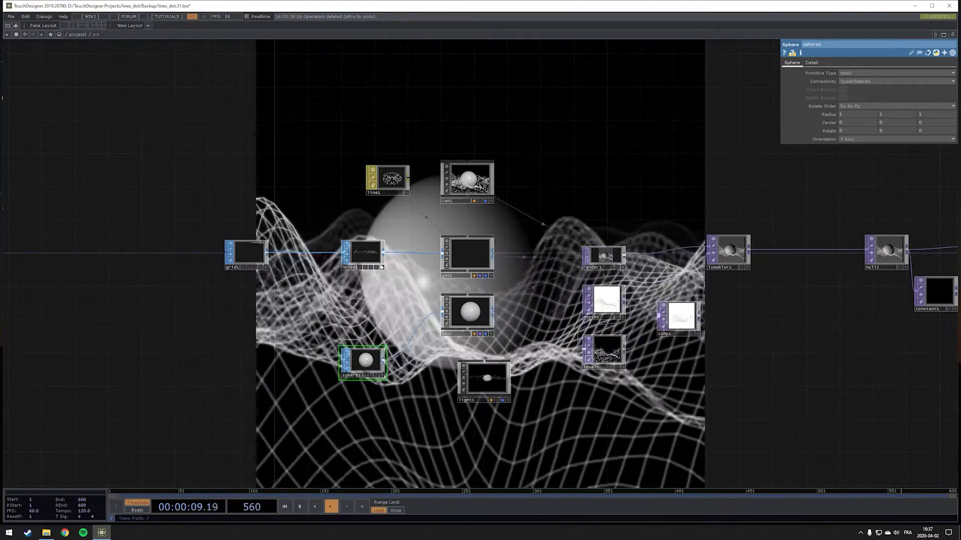
Branch a SOP to CHOP off noise1 and place it between noise1 and the sphere
left_click(367, 248)
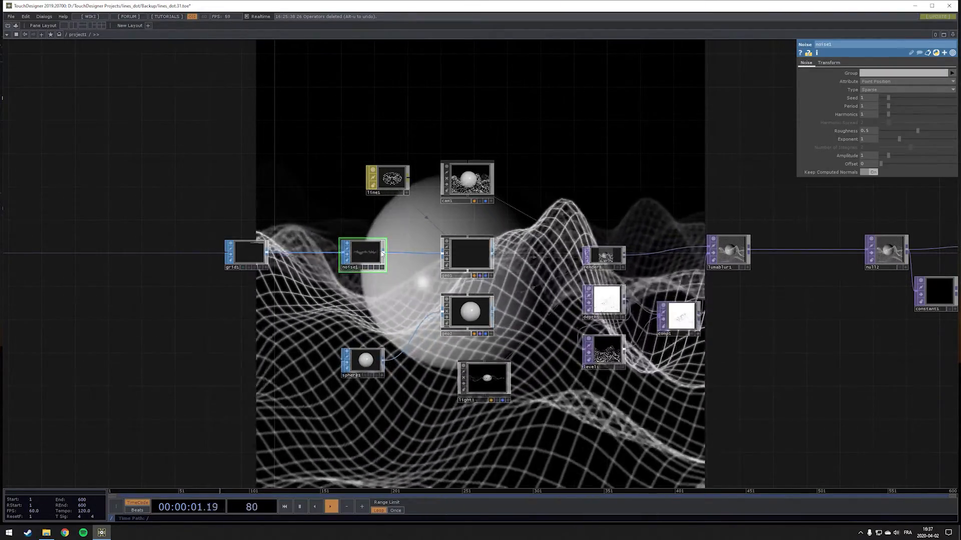
right_click(383, 254)
left_click(309, 169)
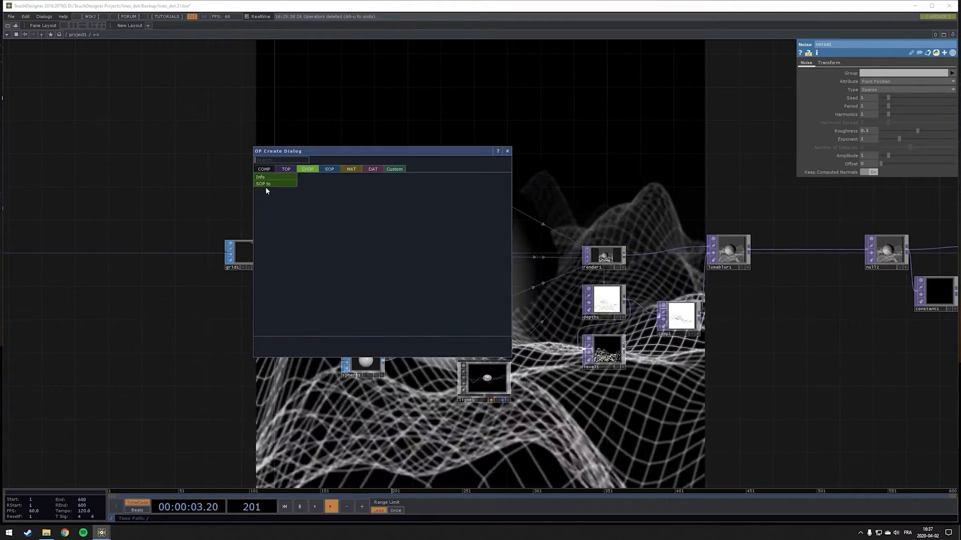
left_click(265, 186)
left_click(361, 300)
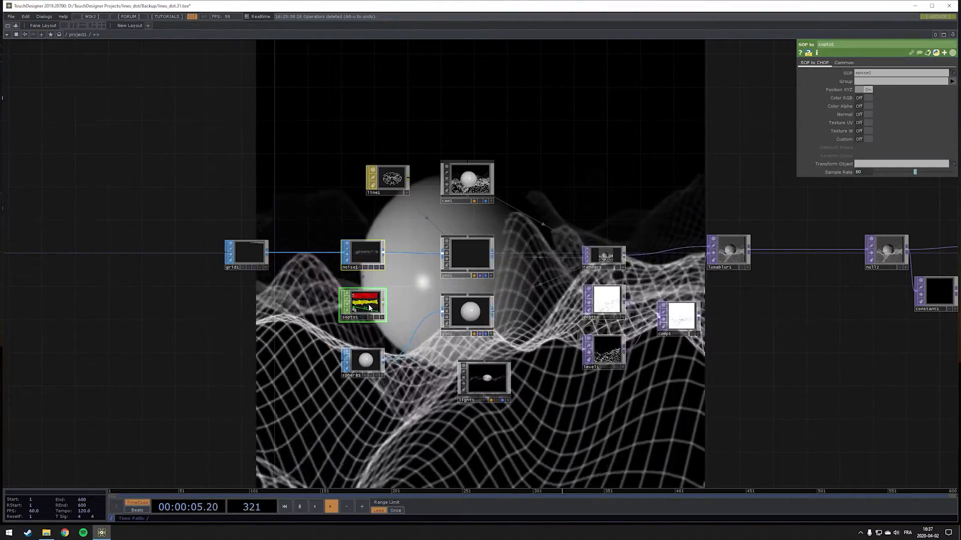
Turn on instancing for geo2 and set sopto1 as its Instance CHOP/DAT/SOP source
scroll(364, 305, "up", 5)
scroll(363, 312, "up", 1)
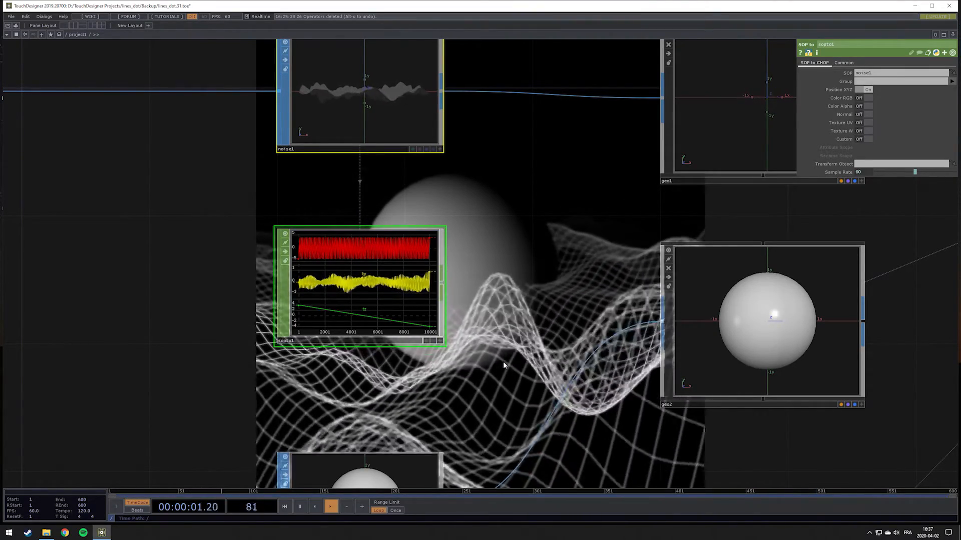
scroll(503, 361, "down", 2)
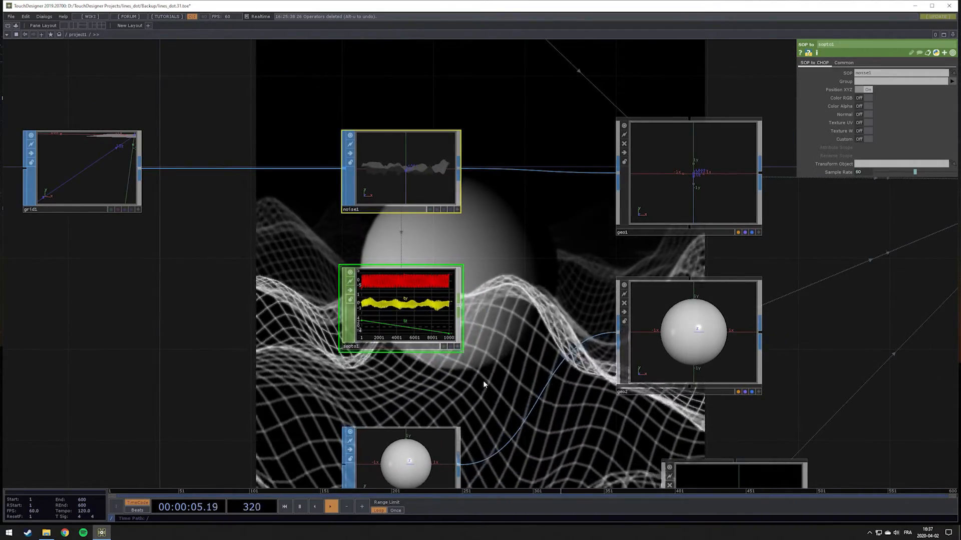
scroll(451, 382, "down", 4)
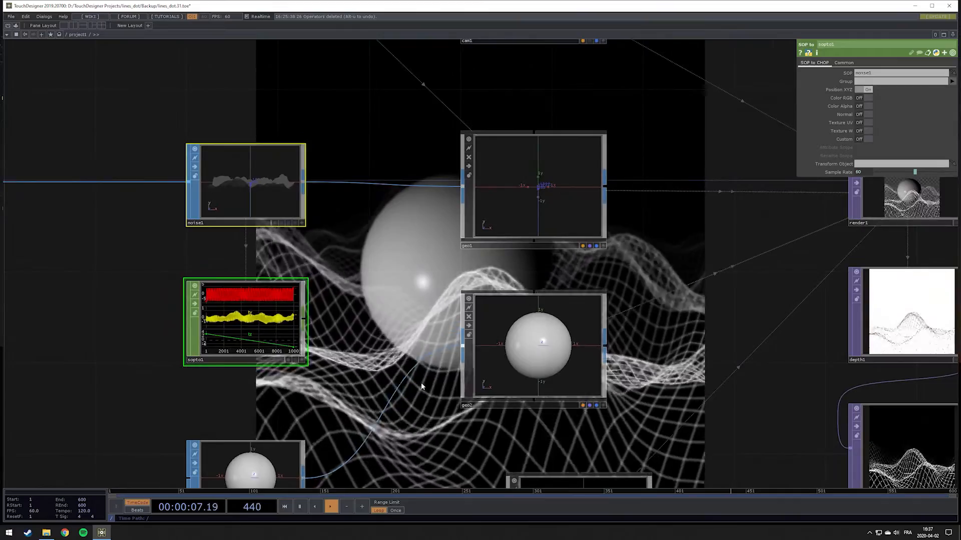
scroll(421, 386, "up", 3)
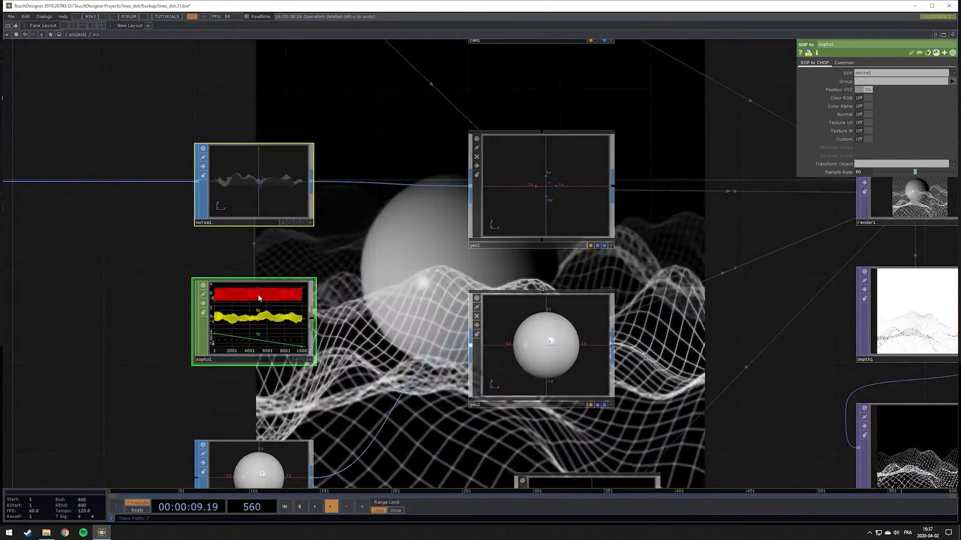
left_click(545, 350)
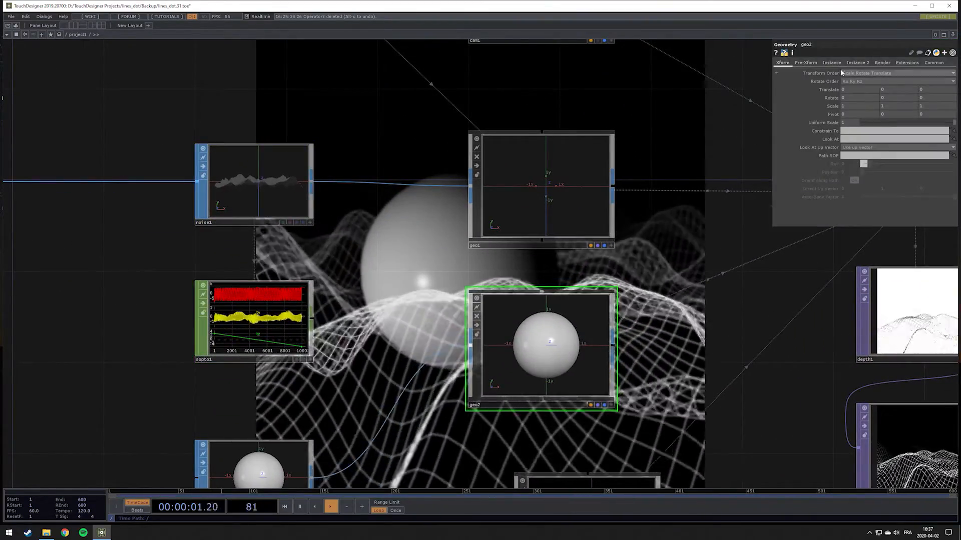
left_click(831, 62)
left_click(851, 73)
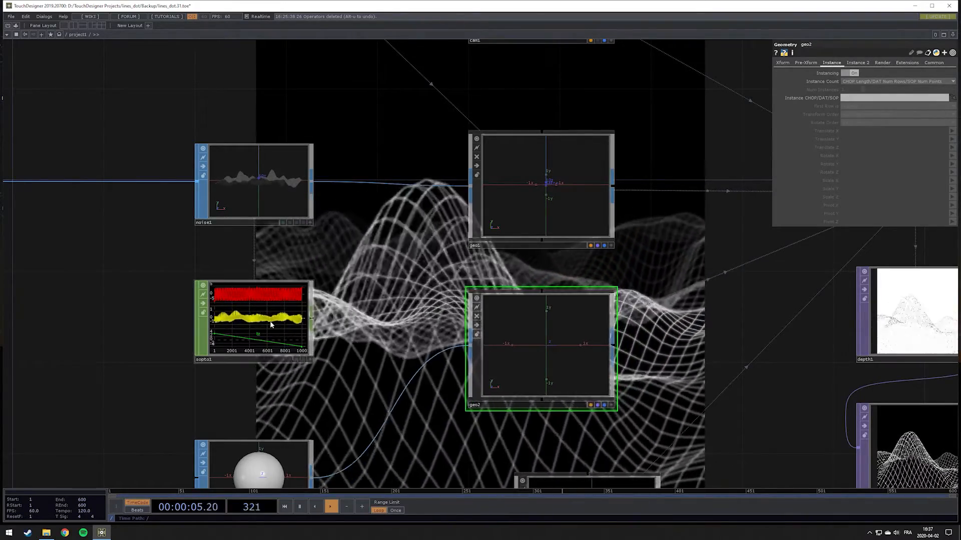
left_click_drag(904, 84, 896, 97)
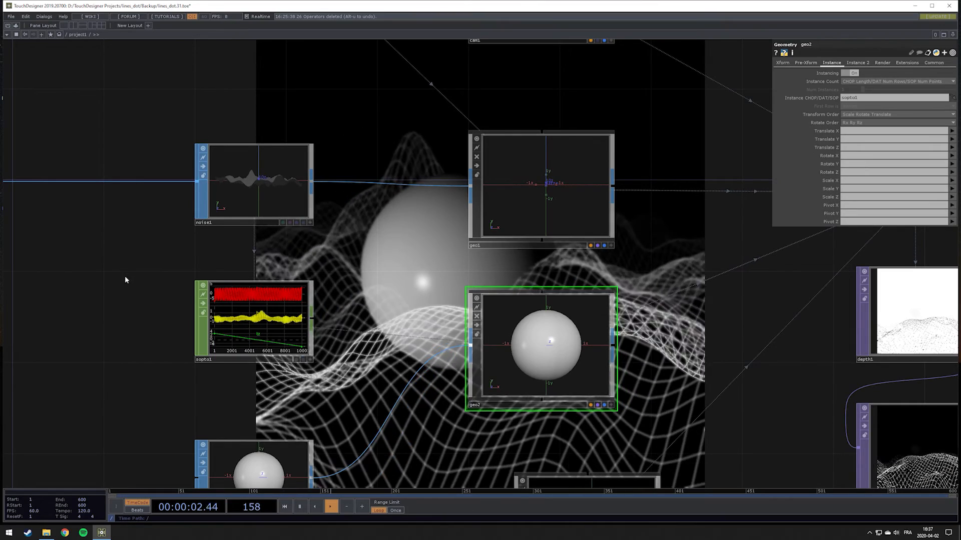
Pause the timeline playback and set grid1's rows and columns to 80
left_click_drag(125, 277, 206, 281)
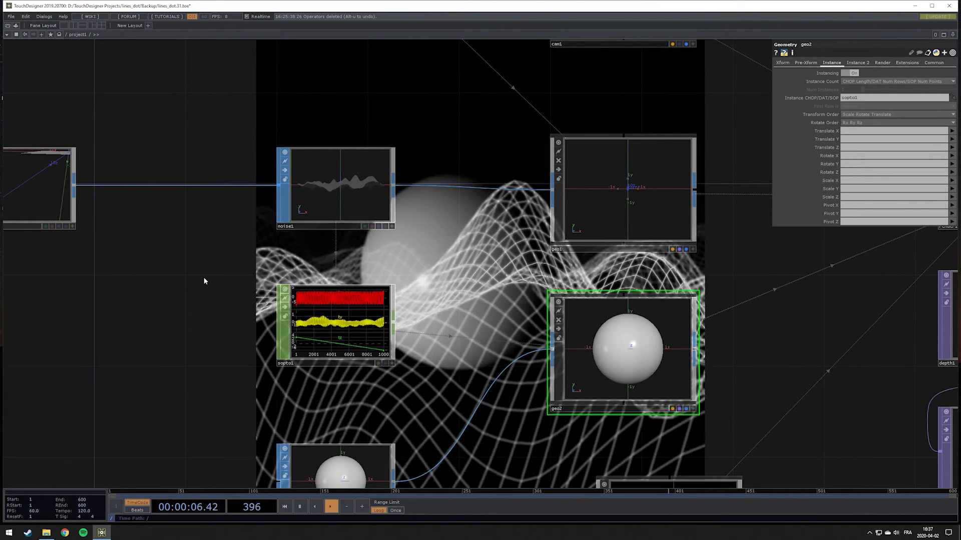
key("space")
left_click(29, 178)
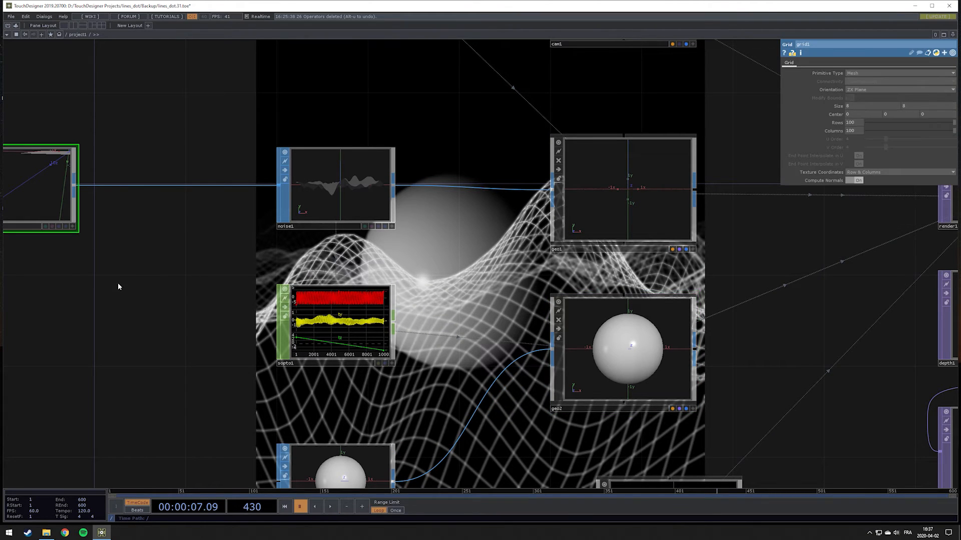
scroll(118, 284, "down", 3)
scroll(118, 283, "up", 3)
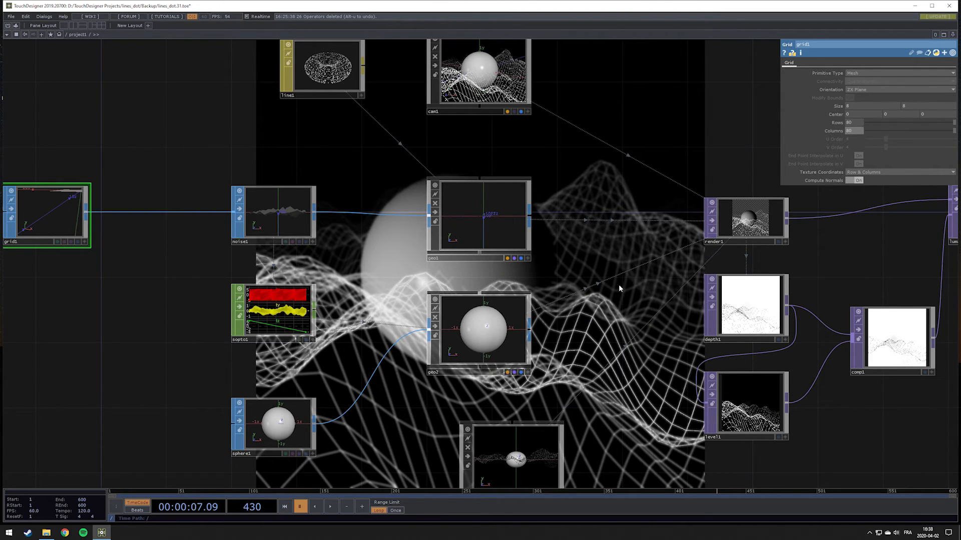
Set the sphere's radius to 0.008 on all three axes
left_click(302, 411)
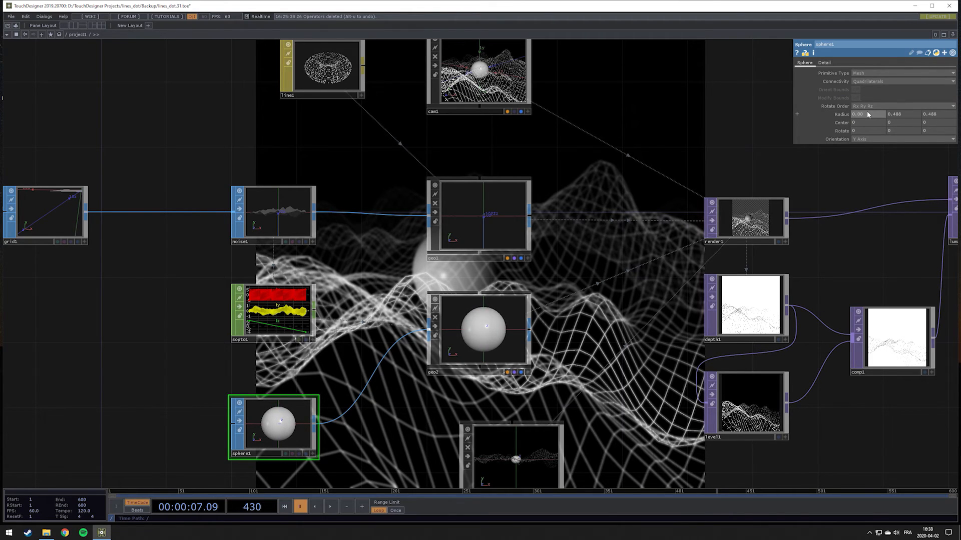
type("8")
key("Tab")
type("0.")
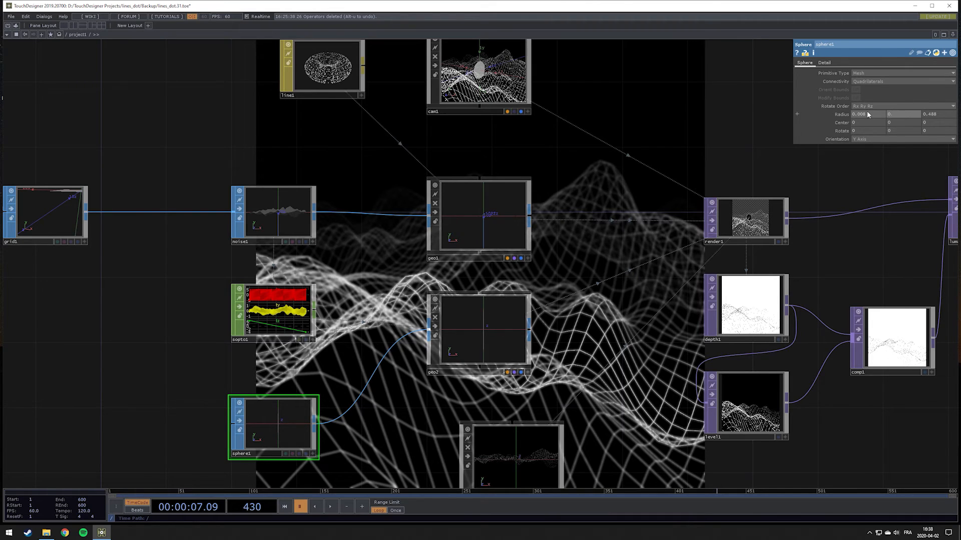
type("008")
key("Tab")
type("0.")
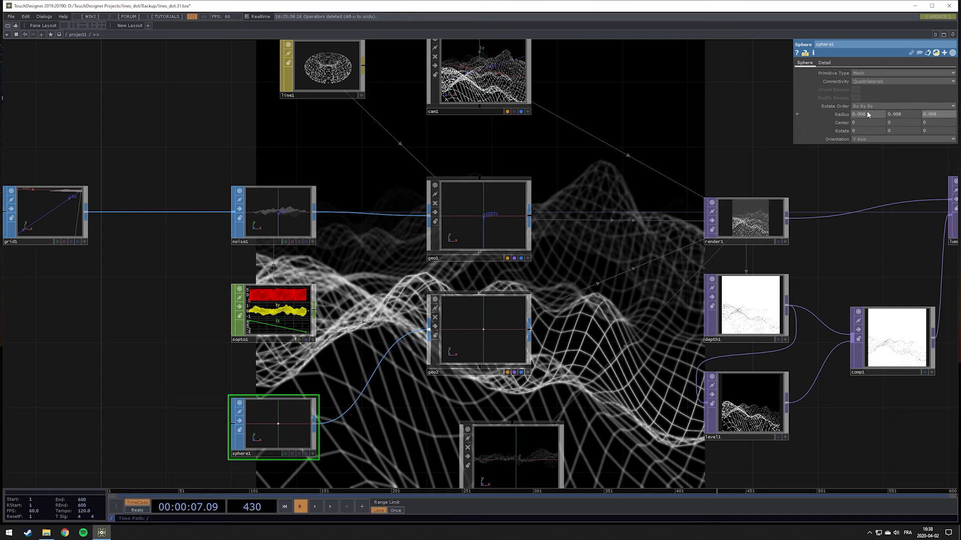
left_click_drag(602, 251, 445, 291)
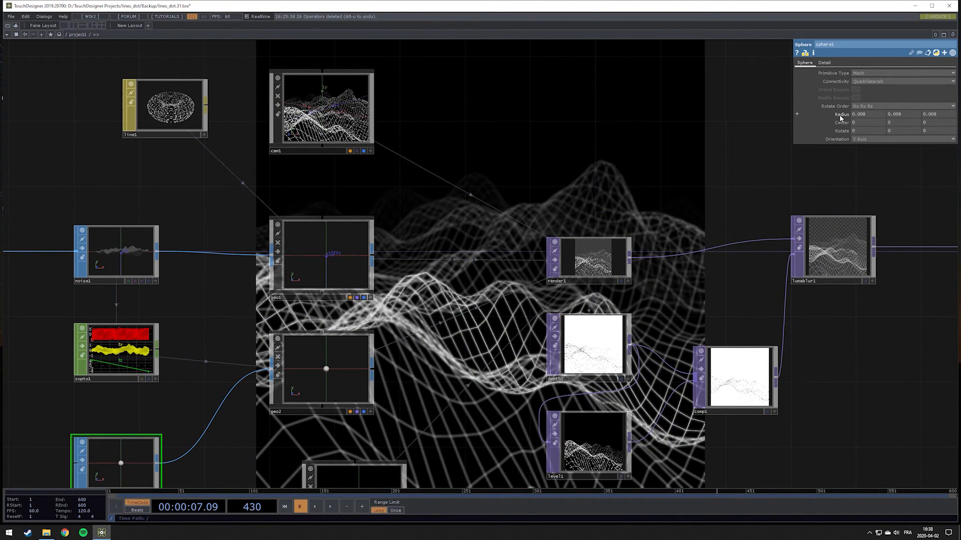
Resume the timeline playback and increase the sphere's radius uniformly to about 0.011
left_click_drag(452, 279, 580, 216)
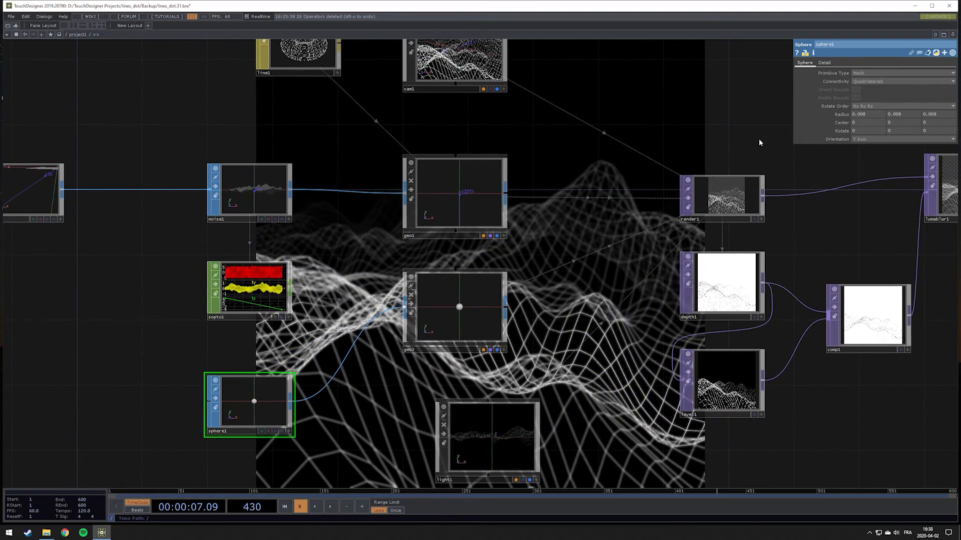
key("space")
left_click_drag(682, 154, 524, 252)
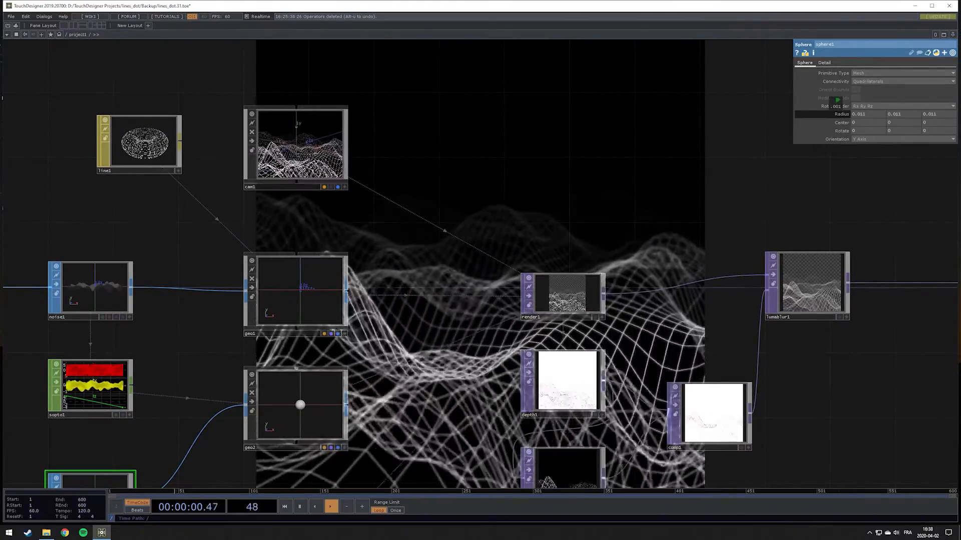
left_click_drag(836, 105, 854, 105)
Map geo2's instance Translate X, Y and Z to the tx, ty and tz channels
left_click_drag(472, 225, 595, 118)
left_click(415, 332)
left_click_drag(713, 118, 481, 250)
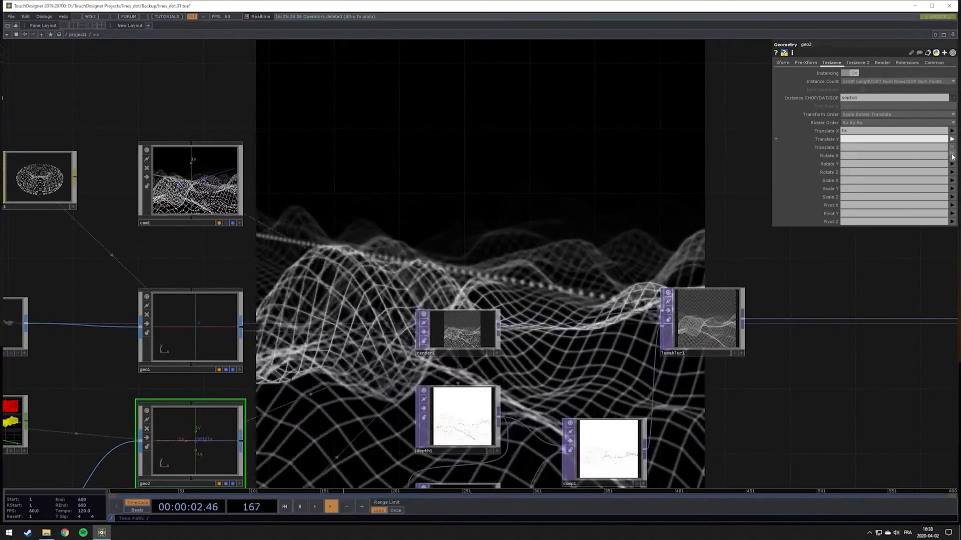
type("ty")
key("Return")
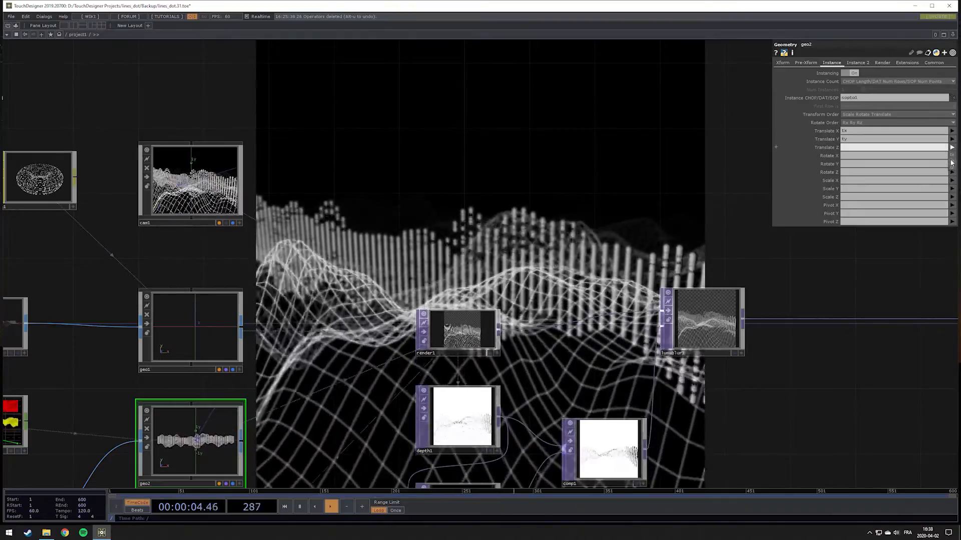
left_click(952, 169)
left_click_drag(512, 230, 663, 211)
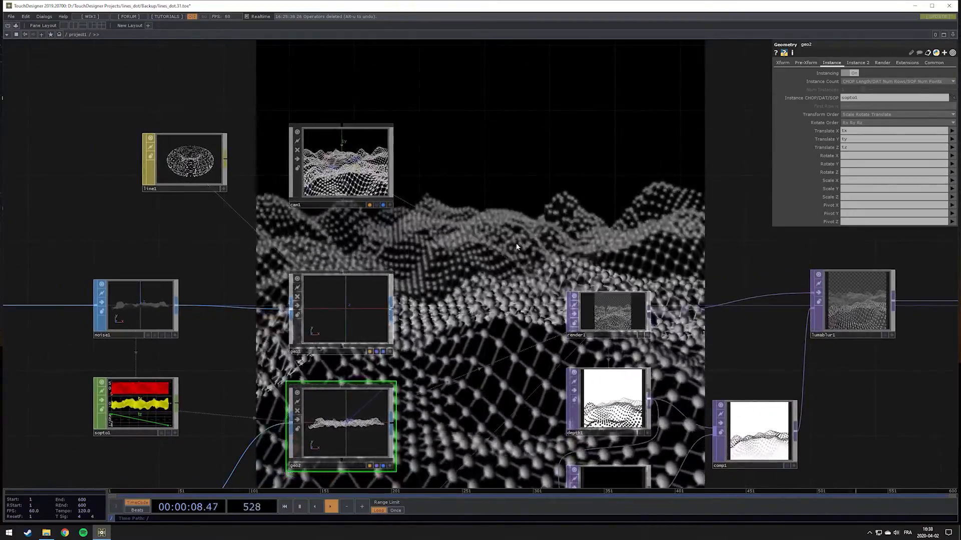
Adjust sphere1's radius uniformly to about 0.019
left_click_drag(514, 246, 554, 159)
left_click(189, 433)
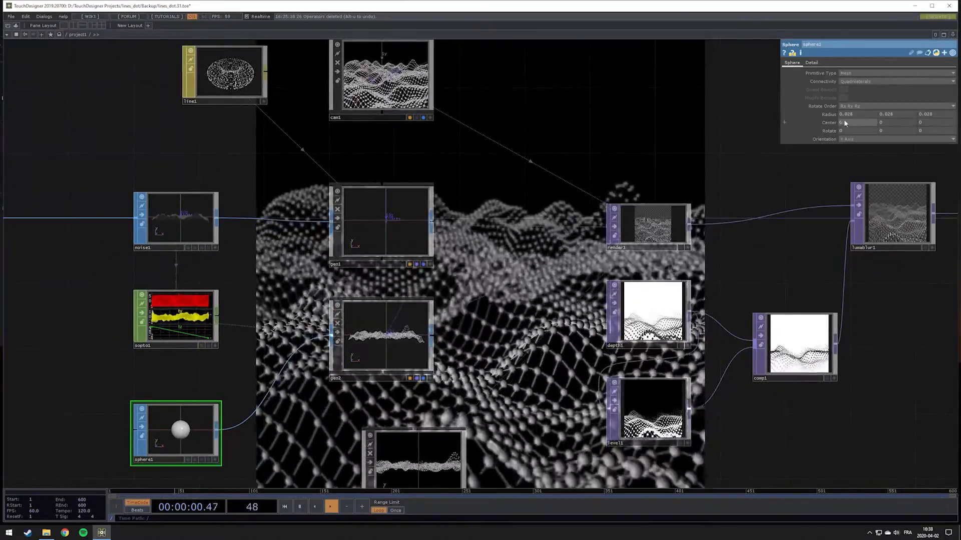
middle_click_drag(830, 113, 804, 129)
scroll(382, 306, "down", 5)
scroll(379, 306, "up", 4)
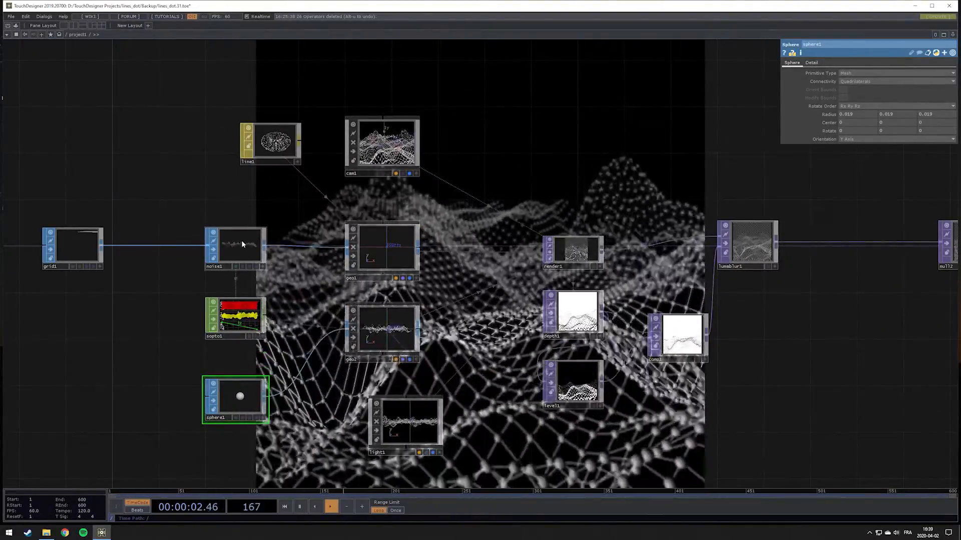
Set noise1's period to about 0.34 and reduce its amplitude to about 0.2
left_click(245, 249)
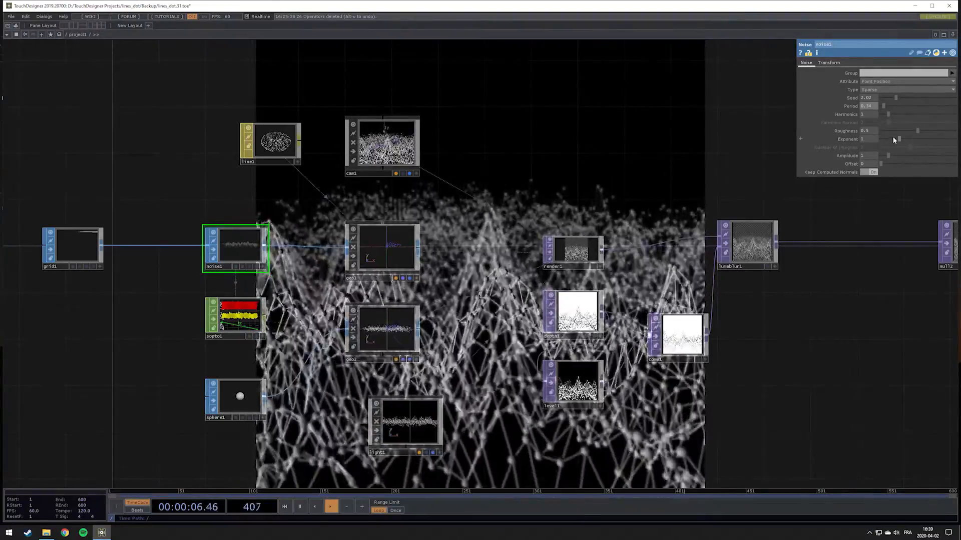
left_click_drag(885, 154, 882, 158)
middle_click_drag(869, 161, 876, 157)
left_click_drag(553, 205, 555, 274)
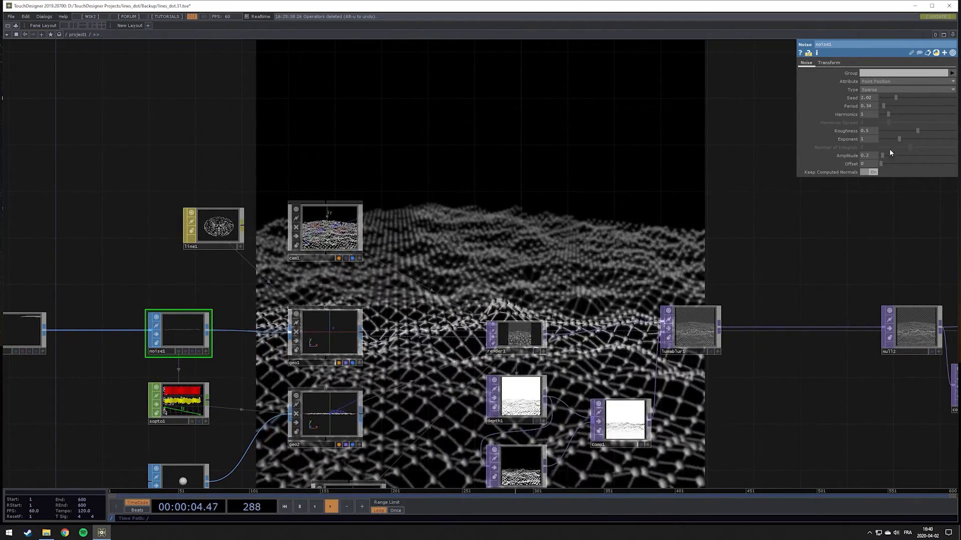
mouse_move(865, 155)
left_mouse_down()
mouse_move(872, 169)
mouse_move(872, 146)
left_mouse_up()
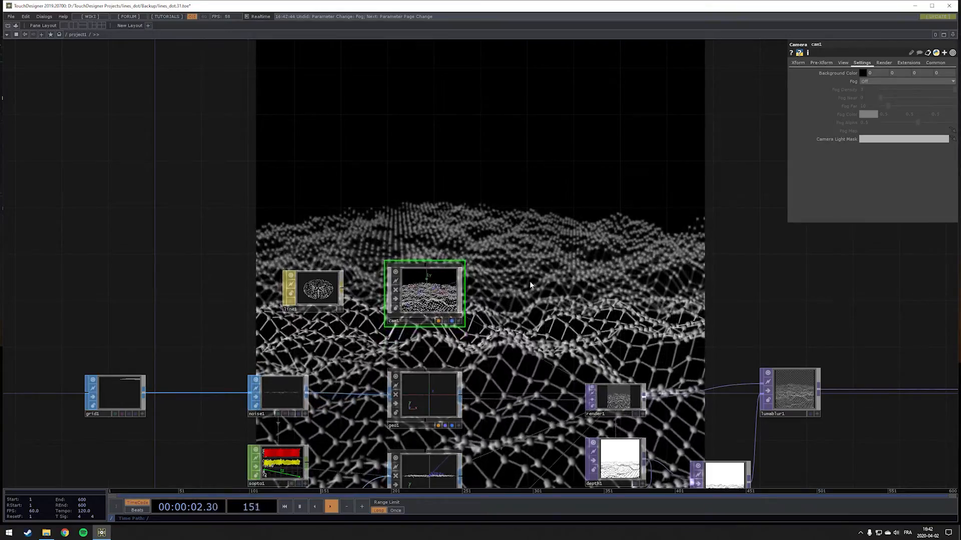
Add a Phong material below the sphere and assign it to geo2
left_click_drag(530, 260, 478, 208)
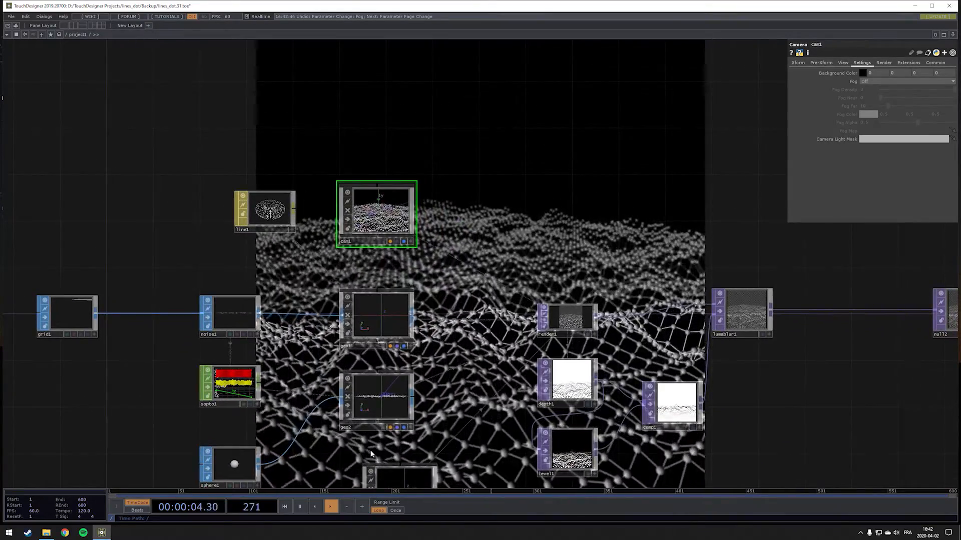
left_click_drag(467, 268, 529, 229)
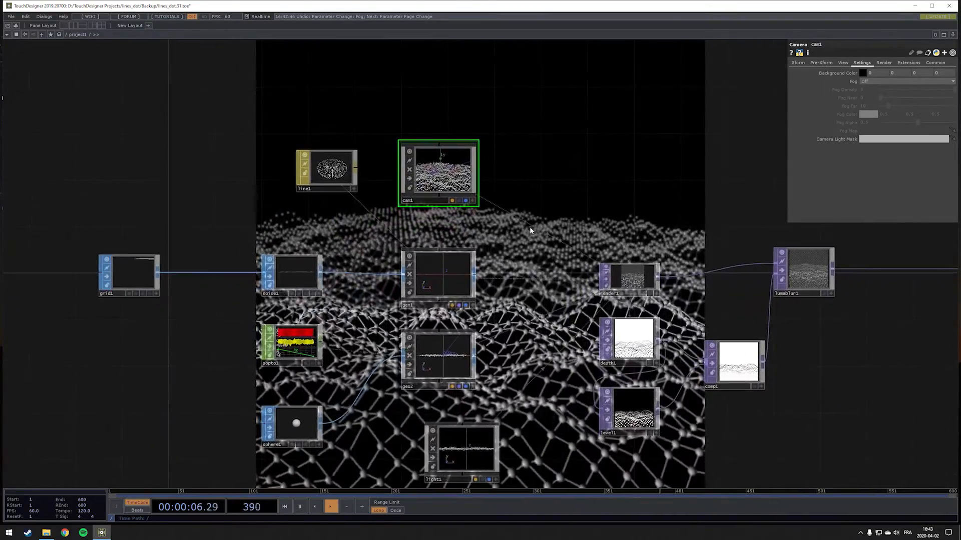
left_click_drag(361, 414, 415, 345)
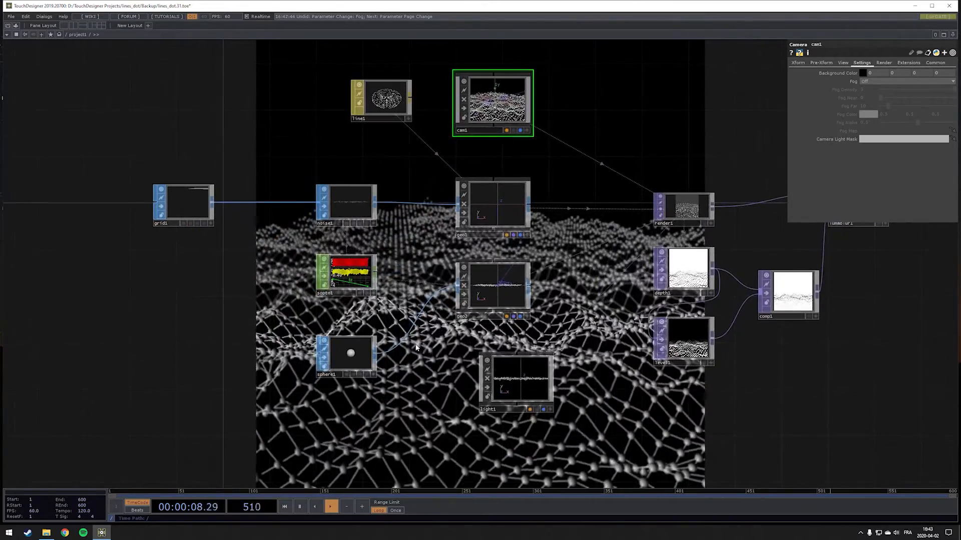
left_click_drag(416, 382, 436, 316)
key("Tab")
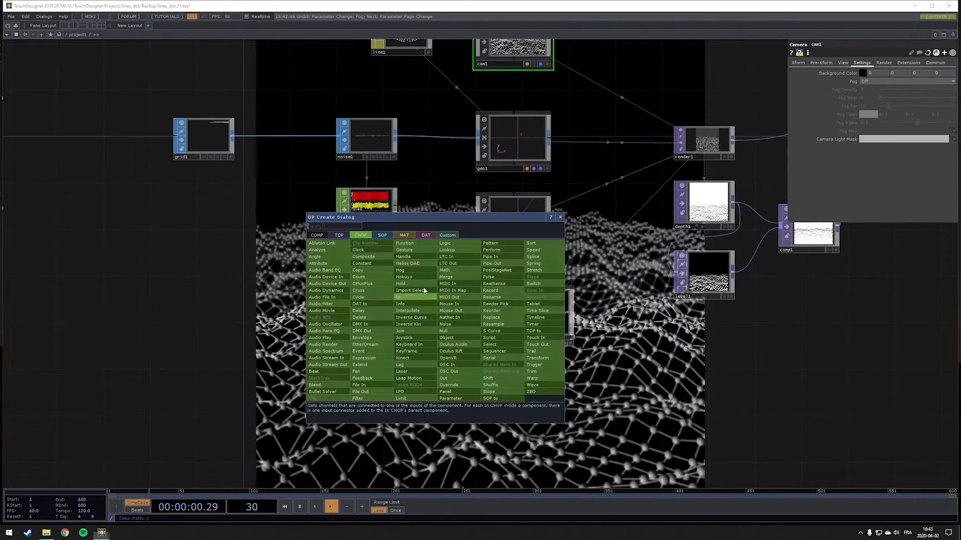
left_click(404, 235)
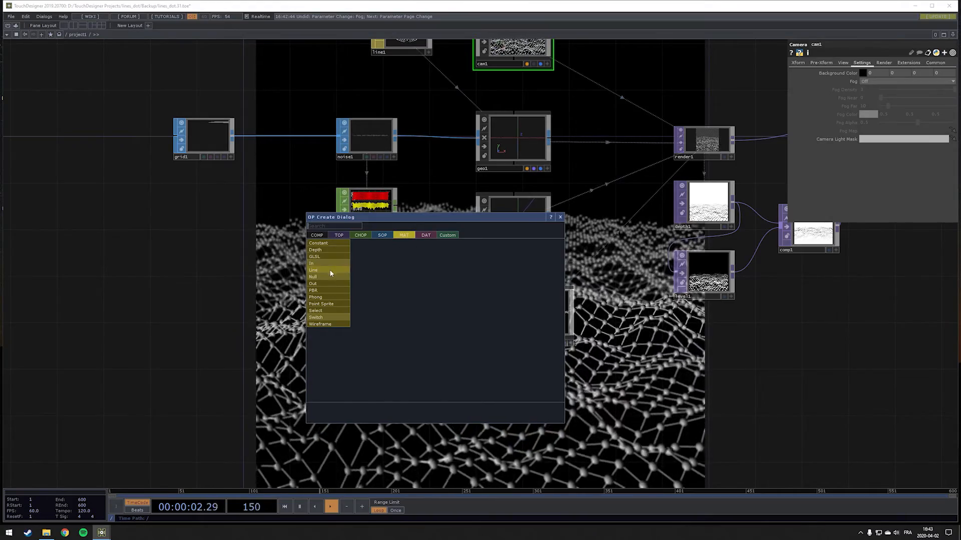
left_click(330, 296)
left_click(429, 353)
left_click_drag(428, 352, 513, 216)
left_click(510, 206)
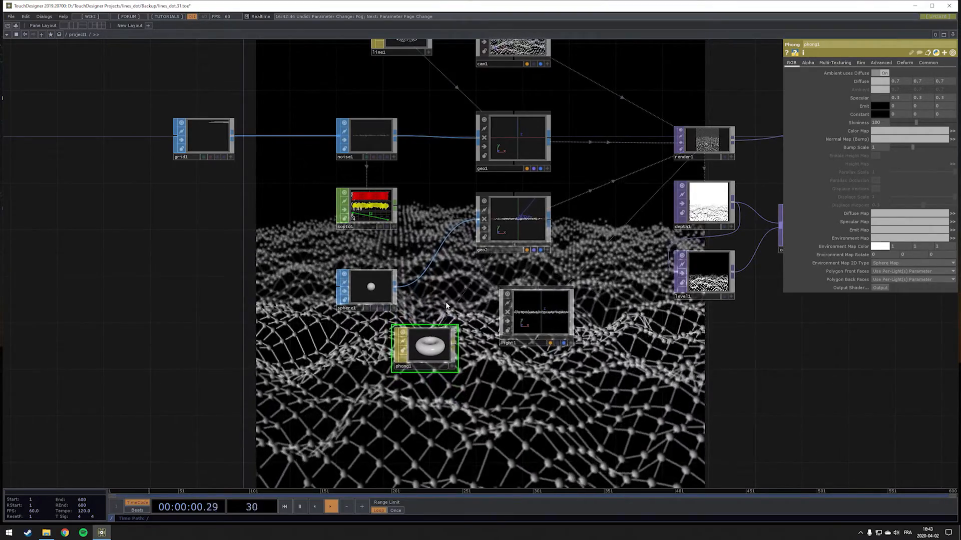
Set the Phong material's diffuse colour to saturated blue and its constant colour to light grey
left_click(879, 81)
left_click(912, 93)
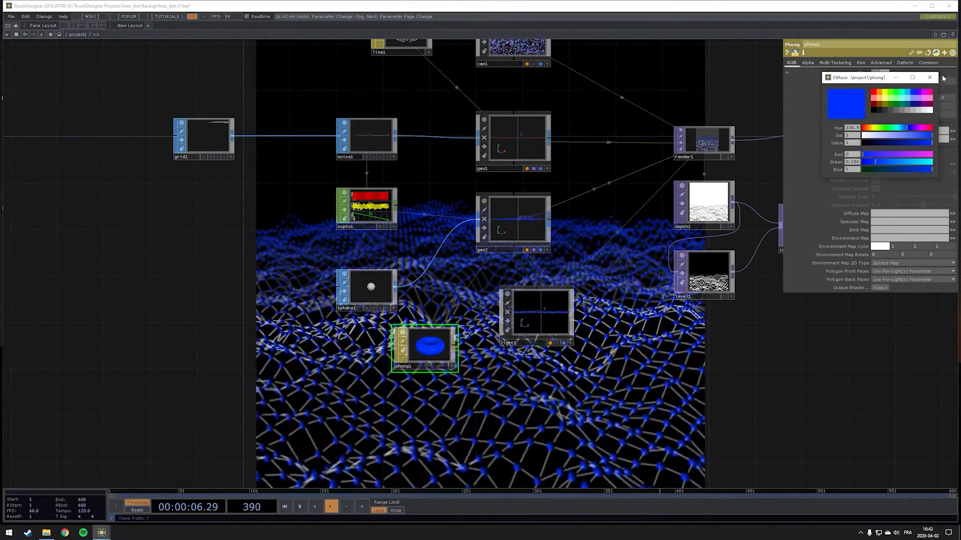
left_click(929, 77)
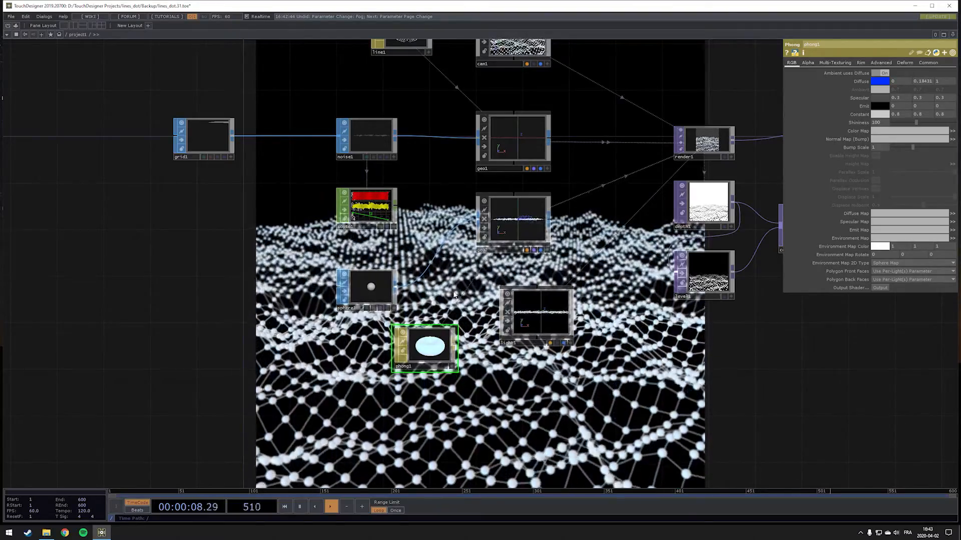
Enable Blending (Transparency) on the Phong material
left_click_drag(629, 338, 506, 413)
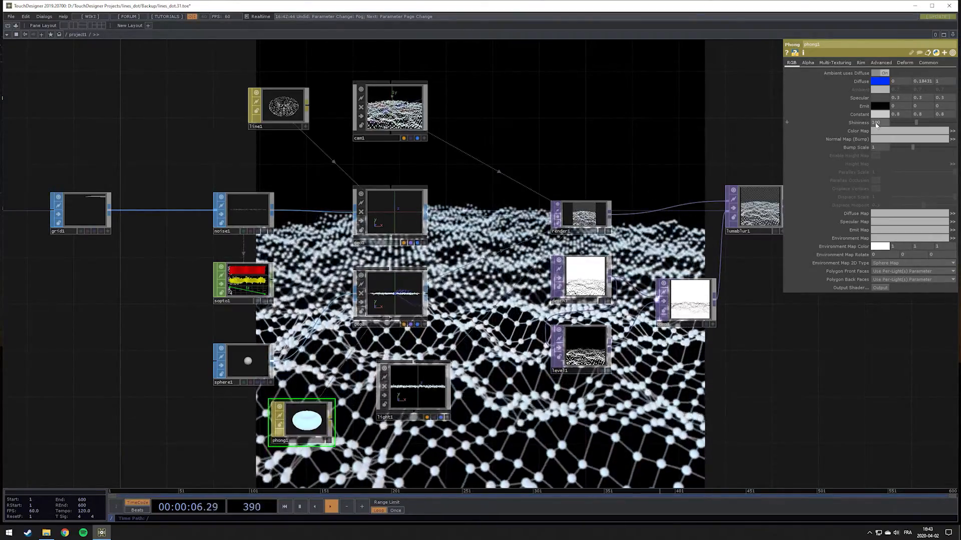
left_click(928, 65)
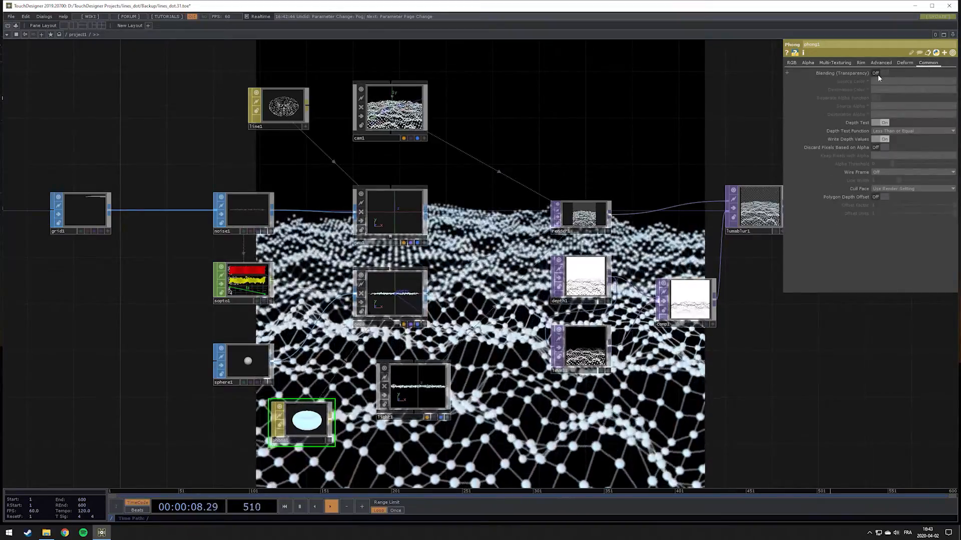
left_click(880, 73)
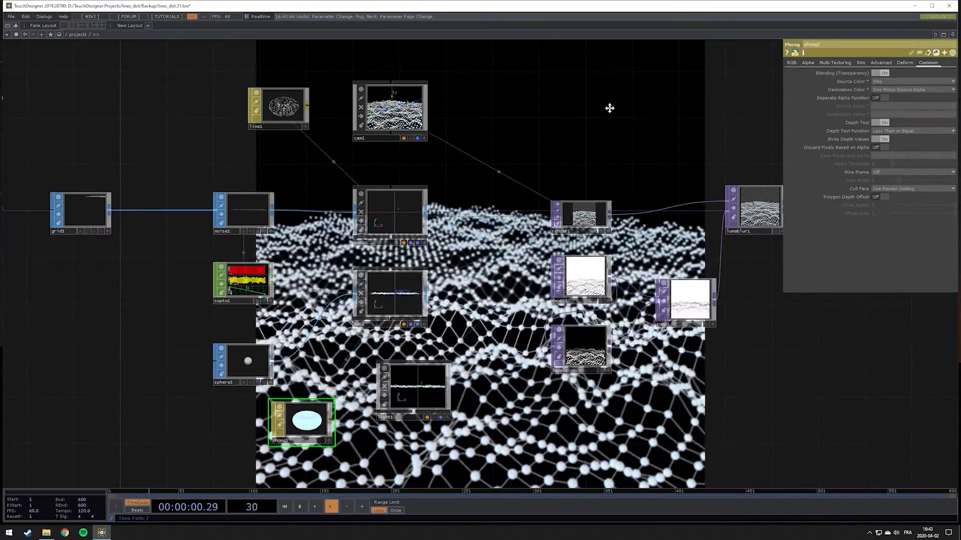
Check line1's depth distance settings and set cam1's fog to Linear
left_click_drag(601, 114, 591, 177)
left_click_drag(518, 191, 440, 307)
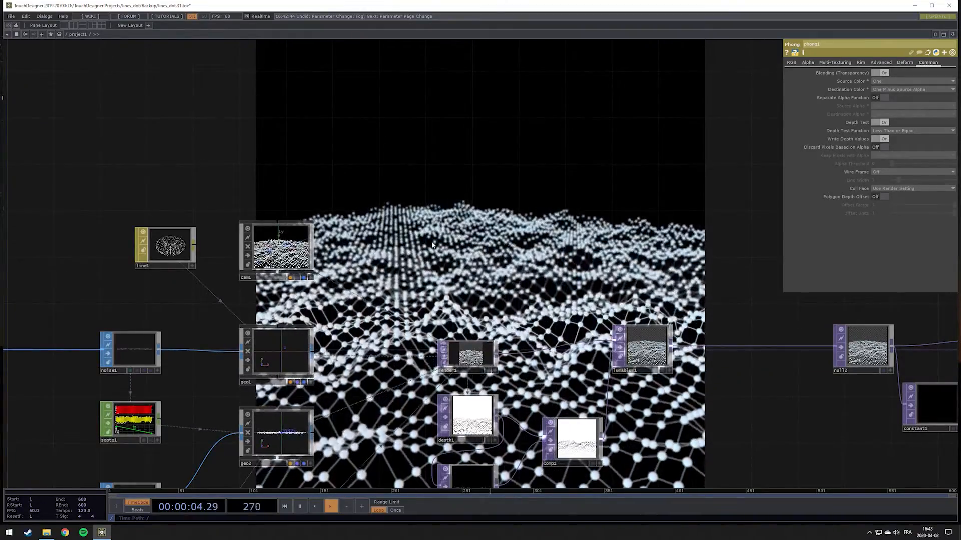
left_click(303, 256)
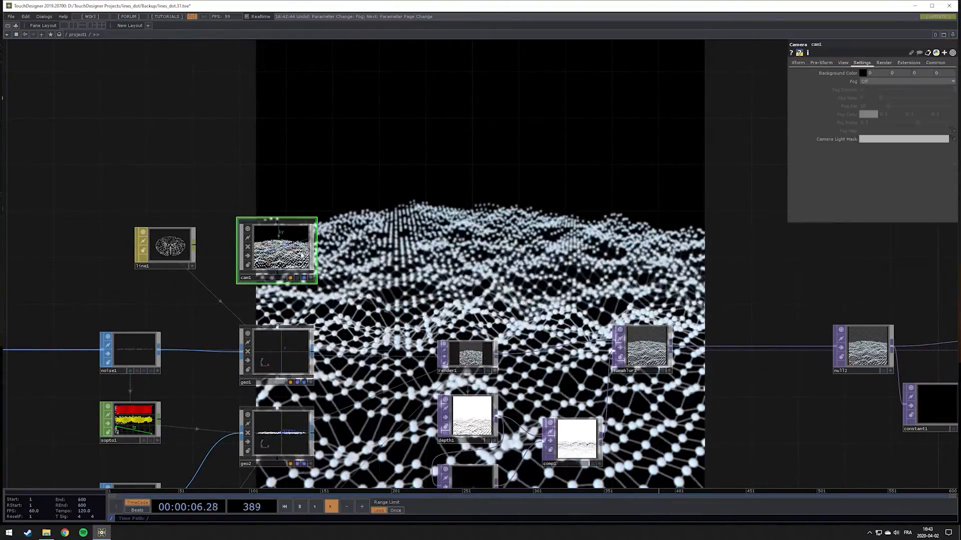
left_click_drag(407, 249, 509, 232)
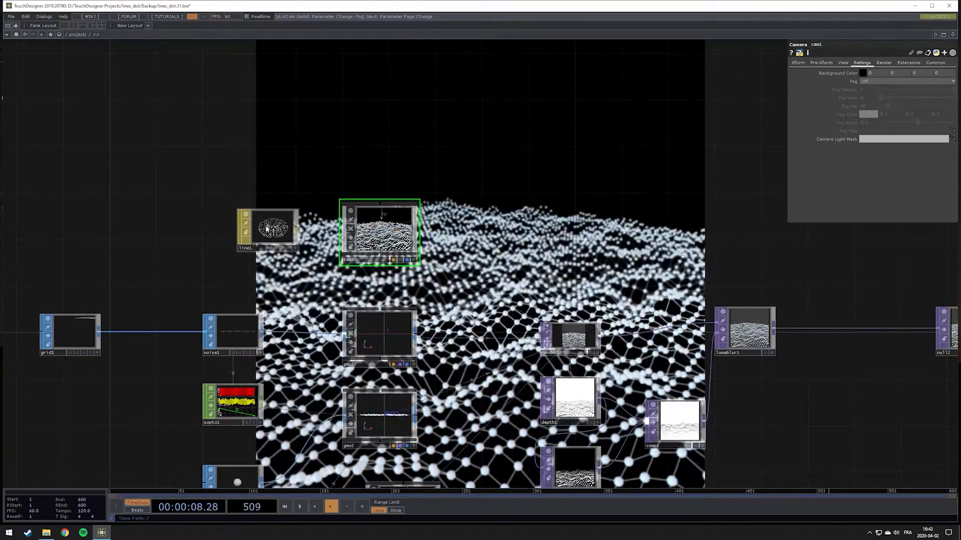
left_click(267, 229)
left_click(805, 63)
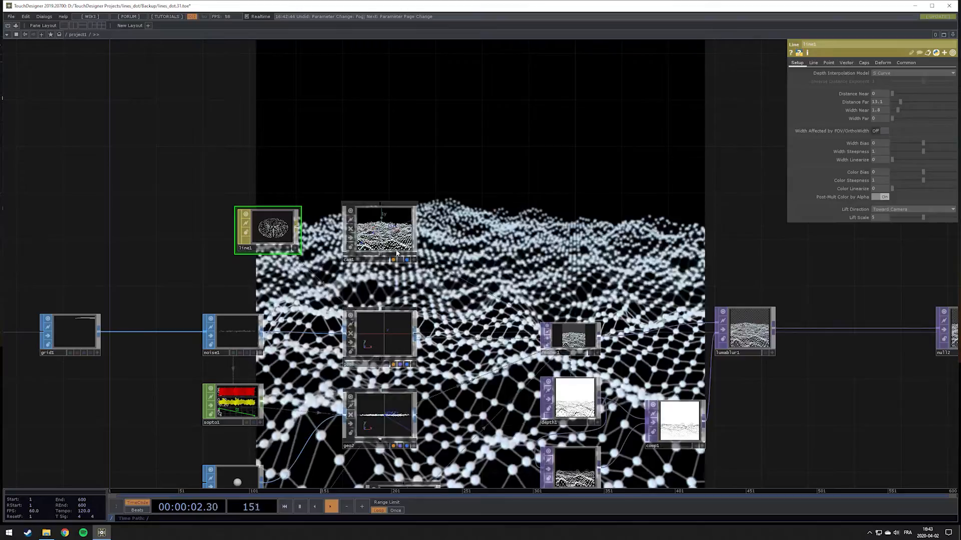
left_click(396, 252)
left_click_drag(691, 179, 598, 222)
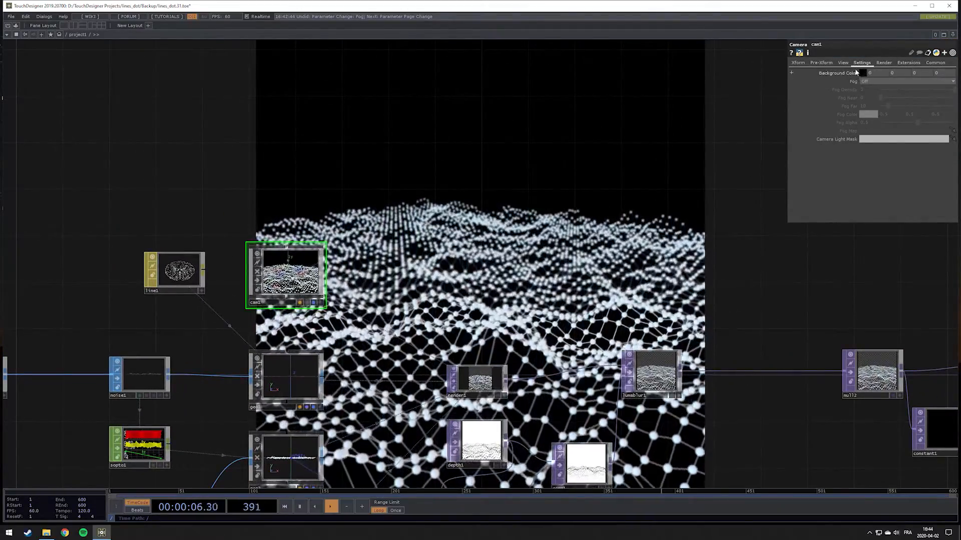
left_click(869, 83)
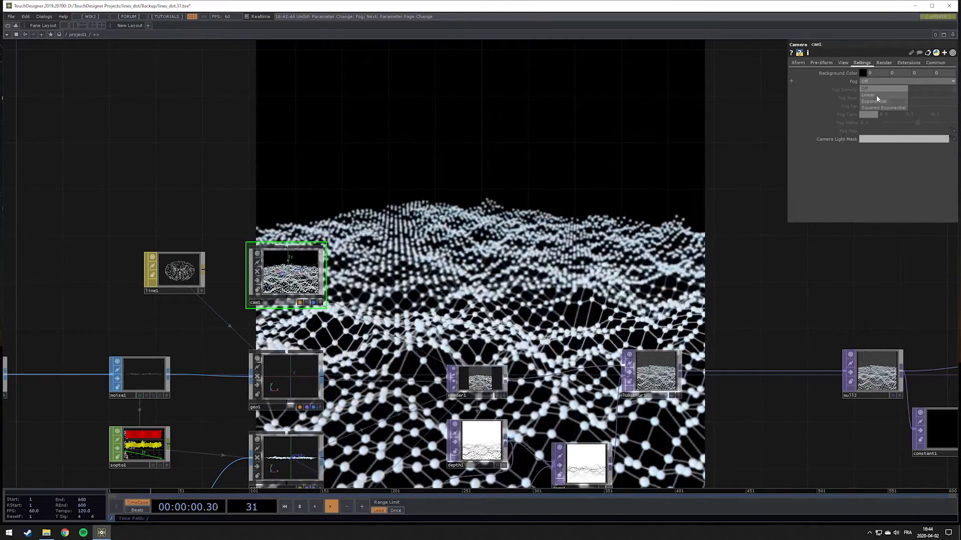
left_click(876, 94)
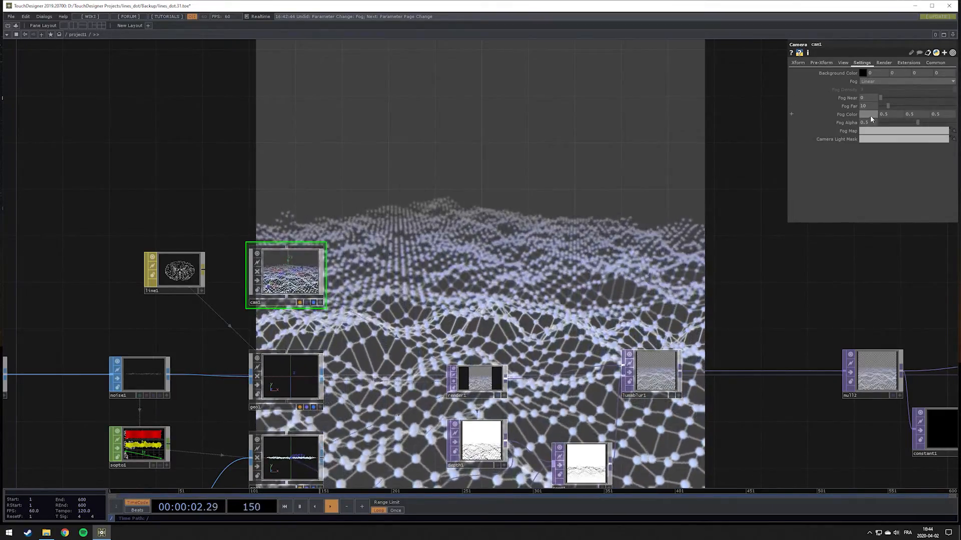
Set cam1's fog colour to black and slightly shorten its Fog Far distance
left_click(868, 114)
left_click_drag(873, 143, 828, 153)
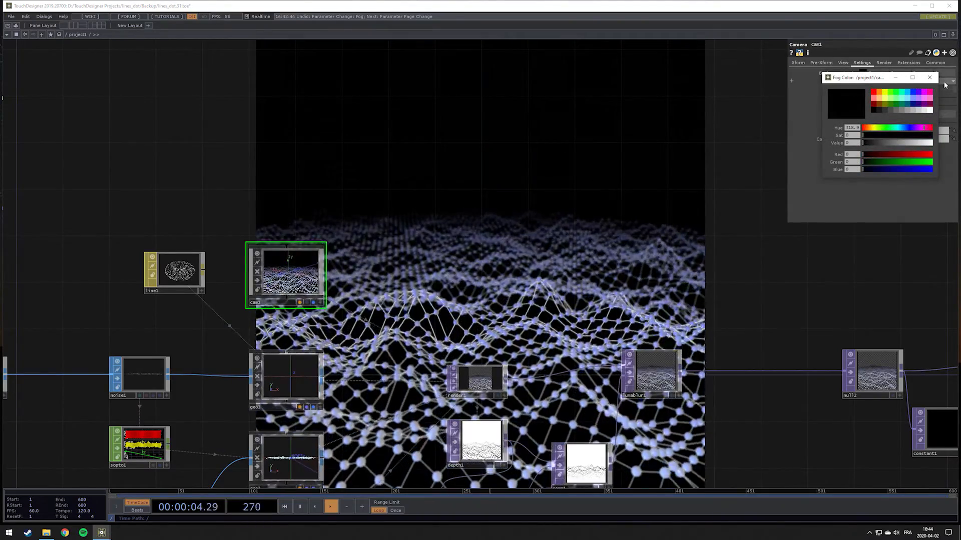
left_click(929, 78)
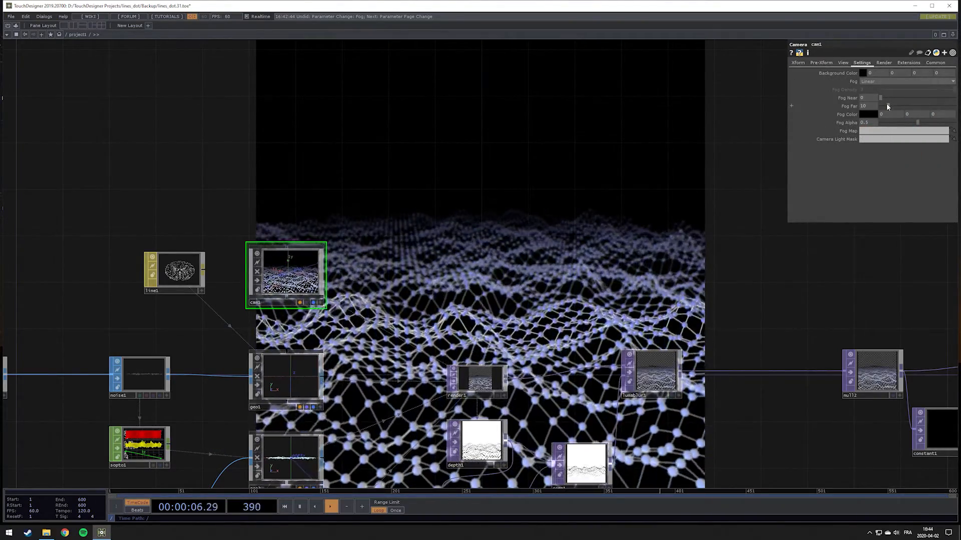
left_click_drag(887, 107, 886, 107)
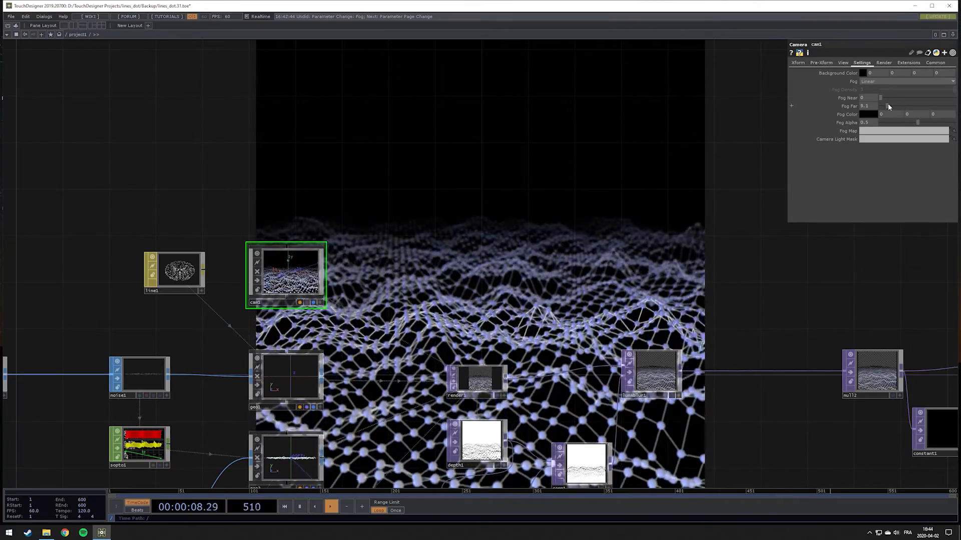
left_click_drag(888, 104, 887, 104)
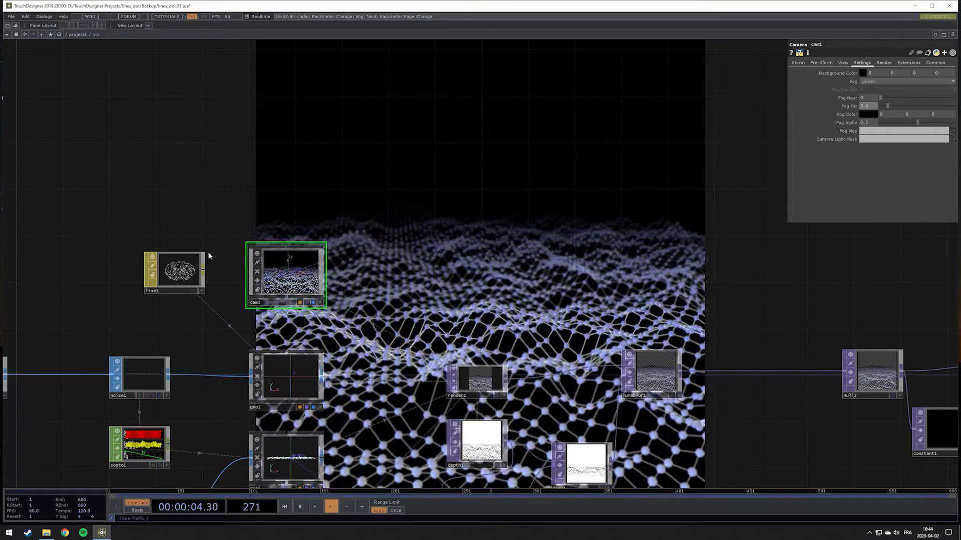
Recheck line1's depth distances and set cam1's Fog Alpha to 0
left_click(186, 274)
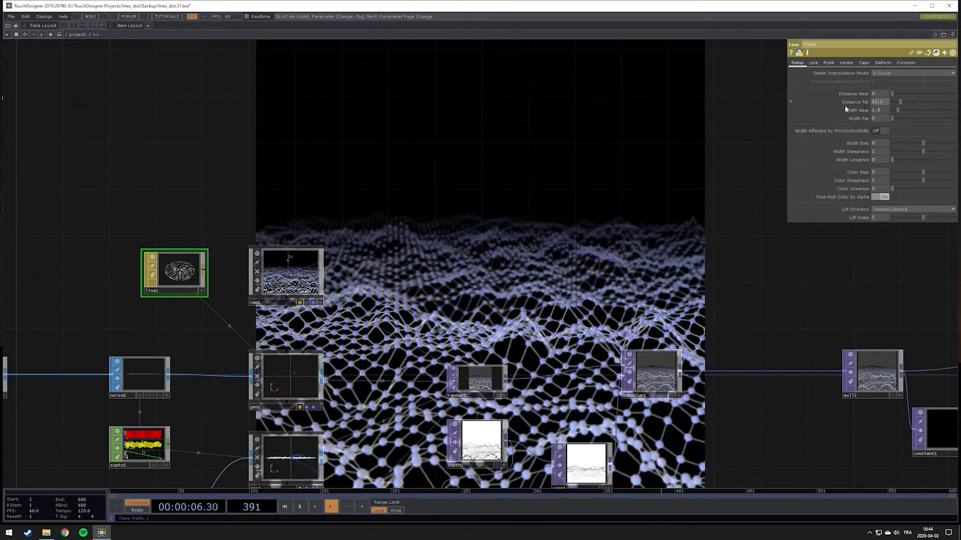
left_click(296, 260)
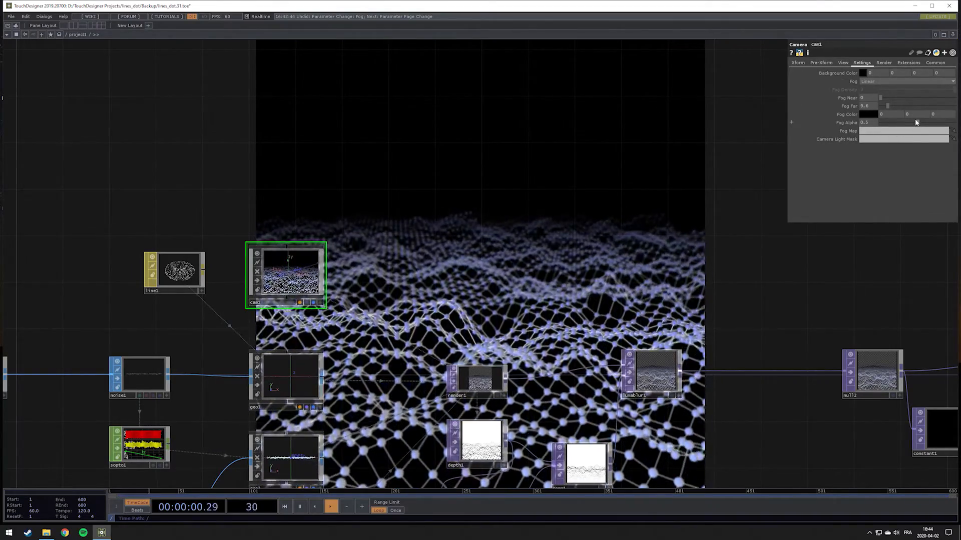
left_click_drag(916, 123, 871, 125)
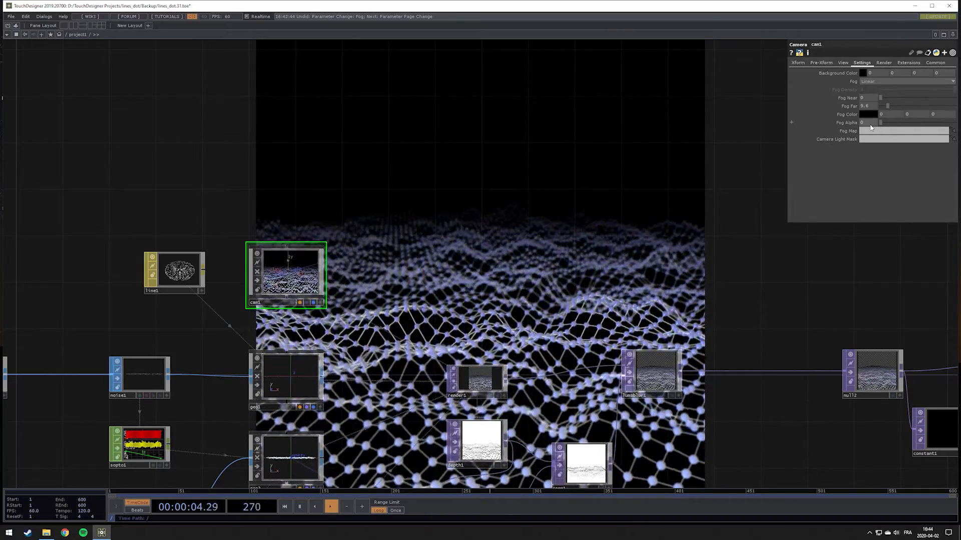
scroll(559, 220, "down", 3)
scroll(559, 220, "up", 2)
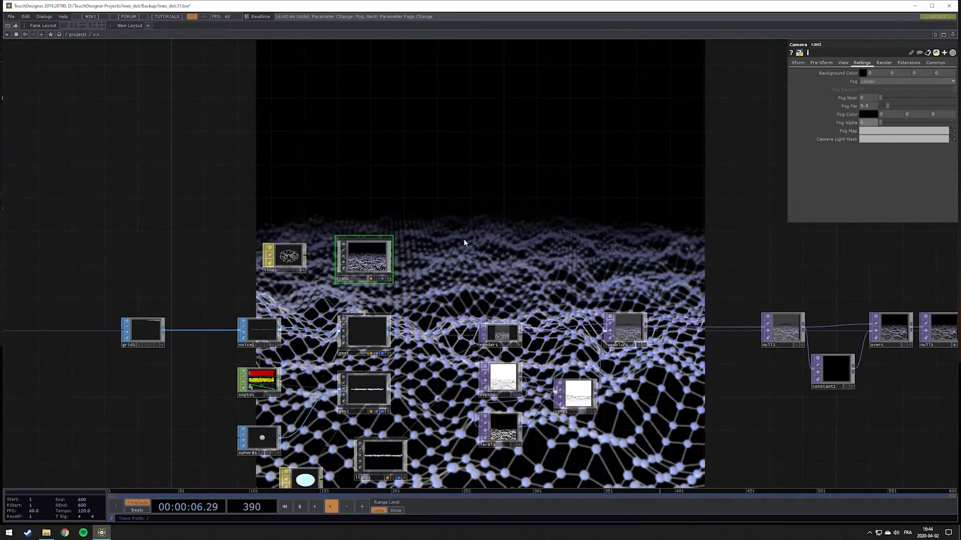
mouse_move(463, 239)
left_mouse_down()
mouse_move(624, 216)
mouse_move(663, 220)
mouse_move(704, 240)
mouse_move(474, 227)
left_mouse_up()
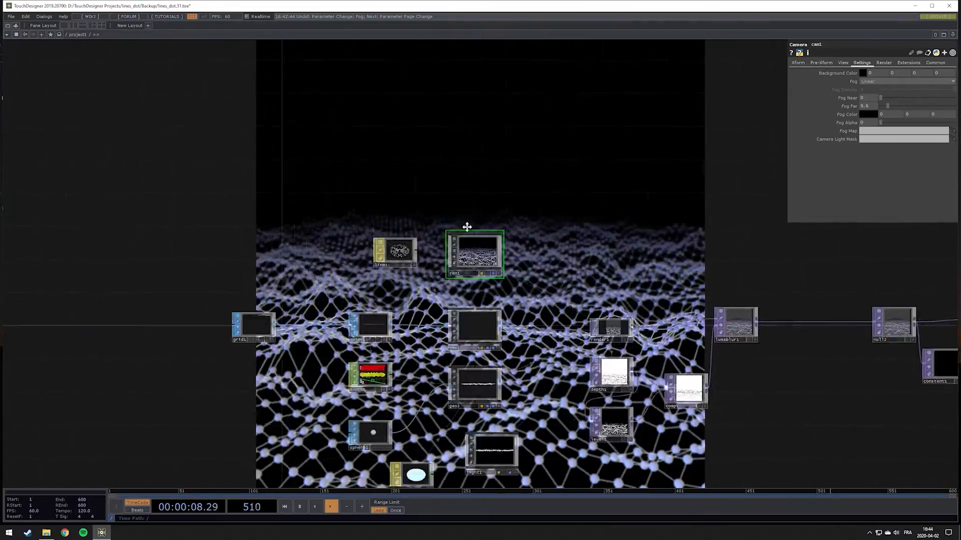
Review the settings of lumablur1, render1 and line1 in the network
left_click_drag(538, 242, 615, 256)
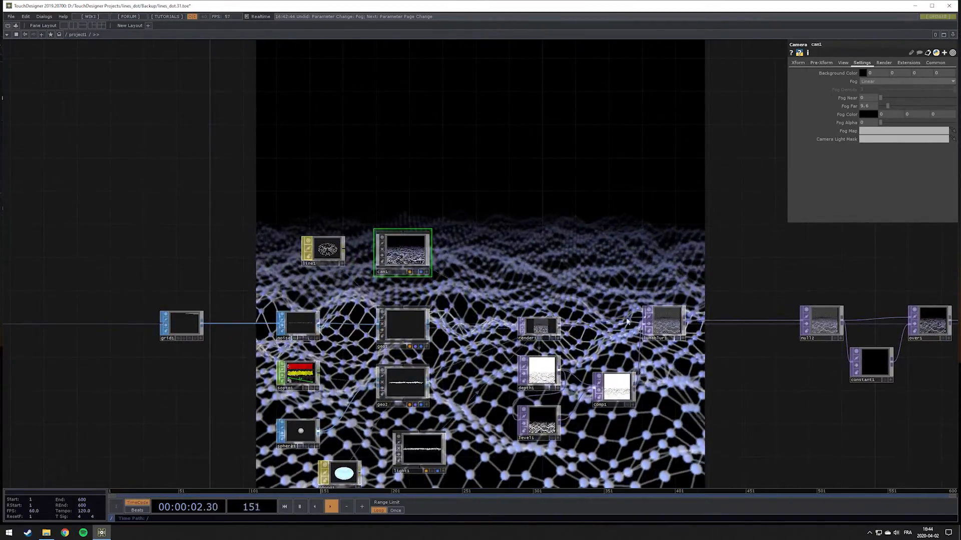
left_click(669, 321)
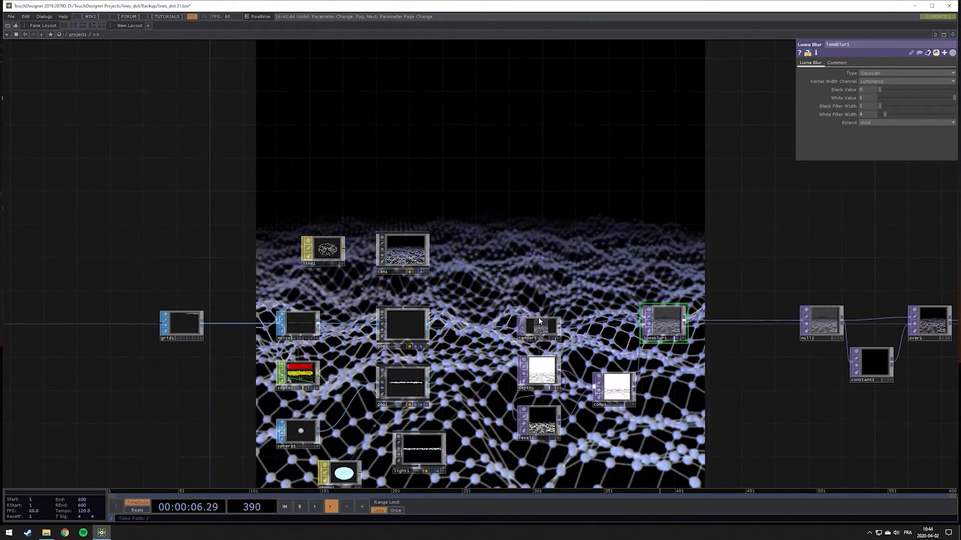
left_click(539, 327)
left_click_drag(502, 271, 580, 242)
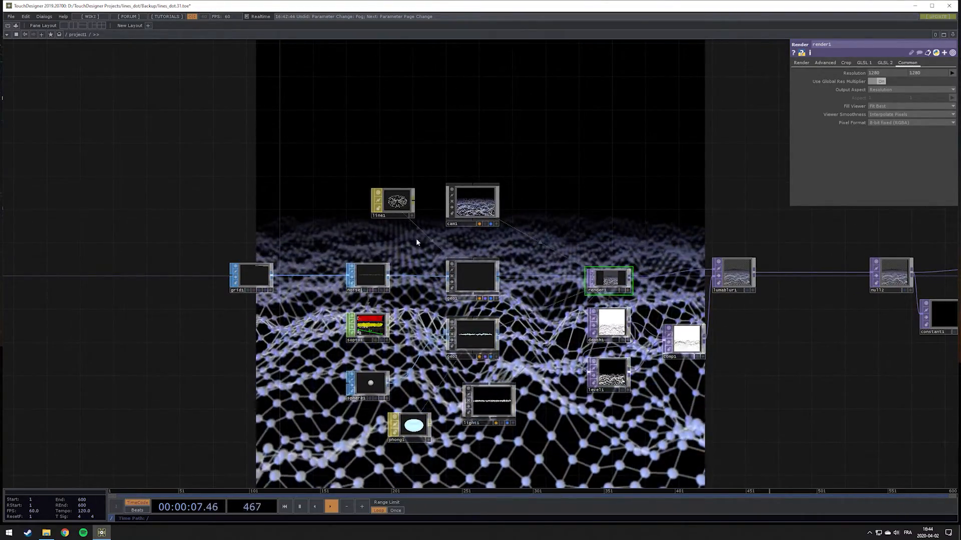
left_click_drag(372, 261, 463, 355)
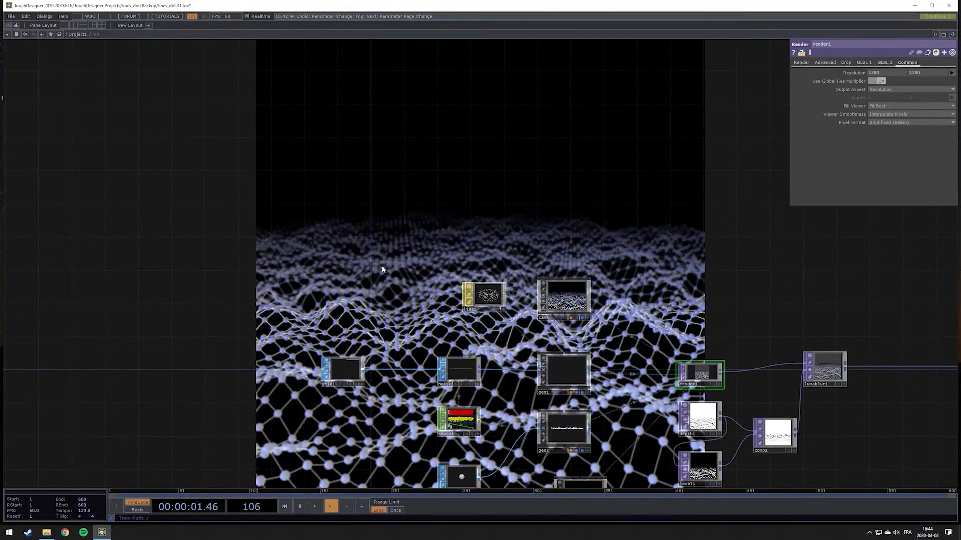
left_click(491, 286)
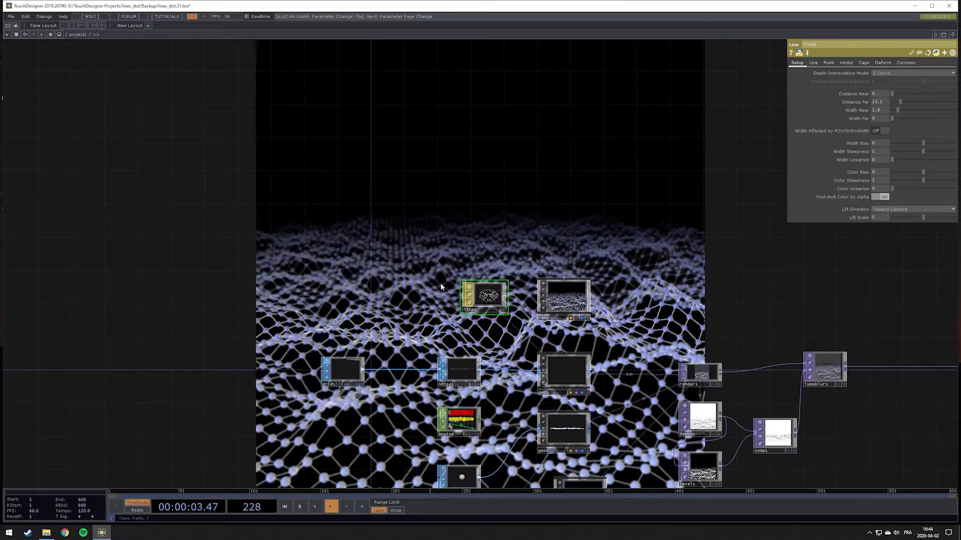
left_click_drag(385, 278, 307, 153)
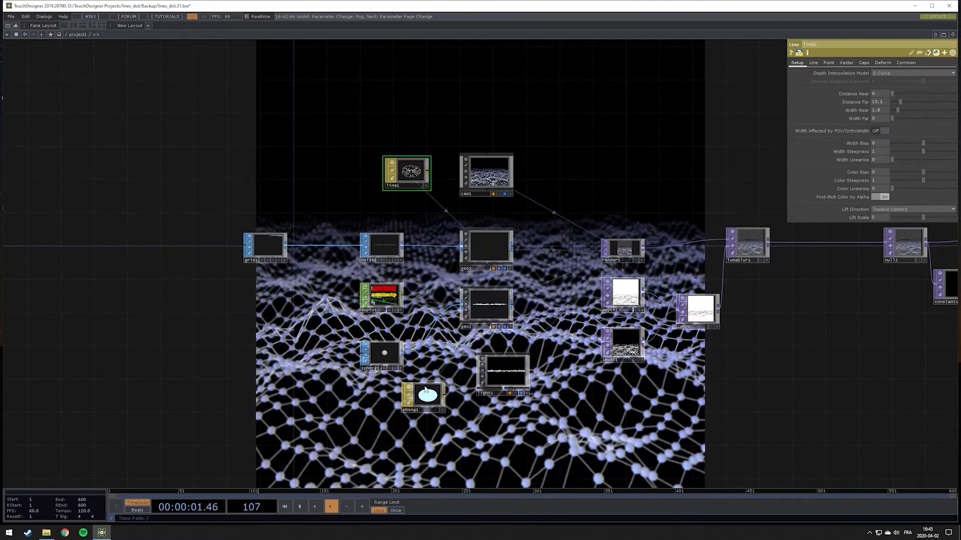
Add a Pattern CHOP to the network beside the line1 material
left_click_drag(316, 148, 358, 166)
key("Tab")
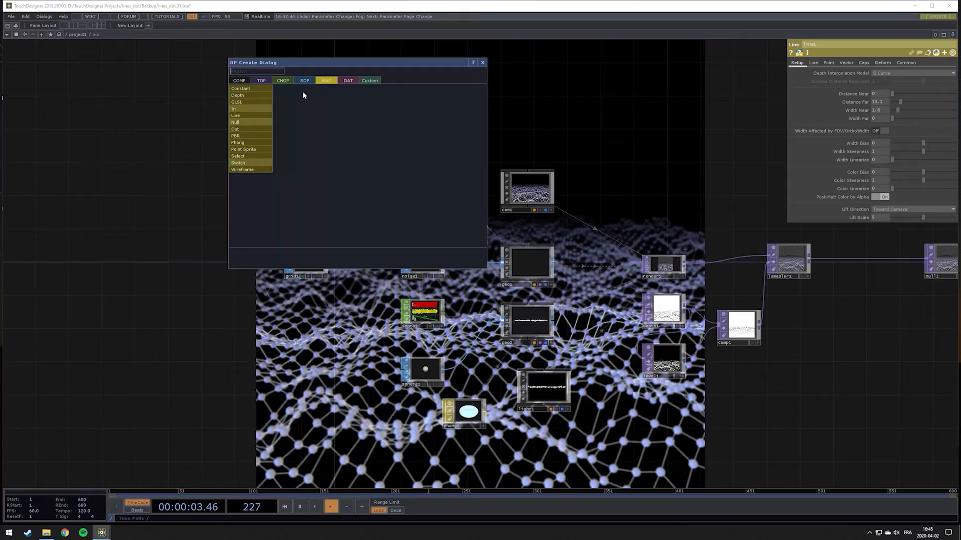
left_click(283, 80)
left_click(413, 88)
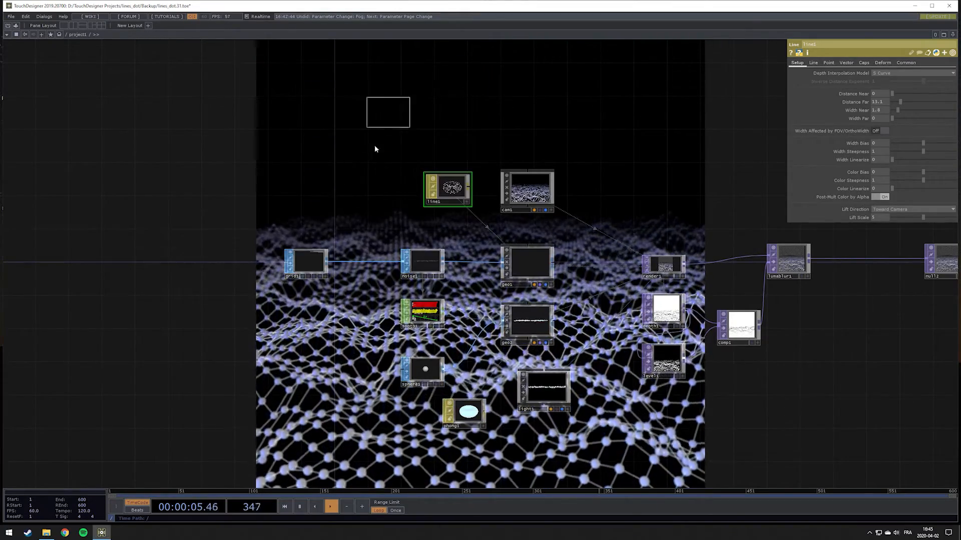
left_click(345, 206)
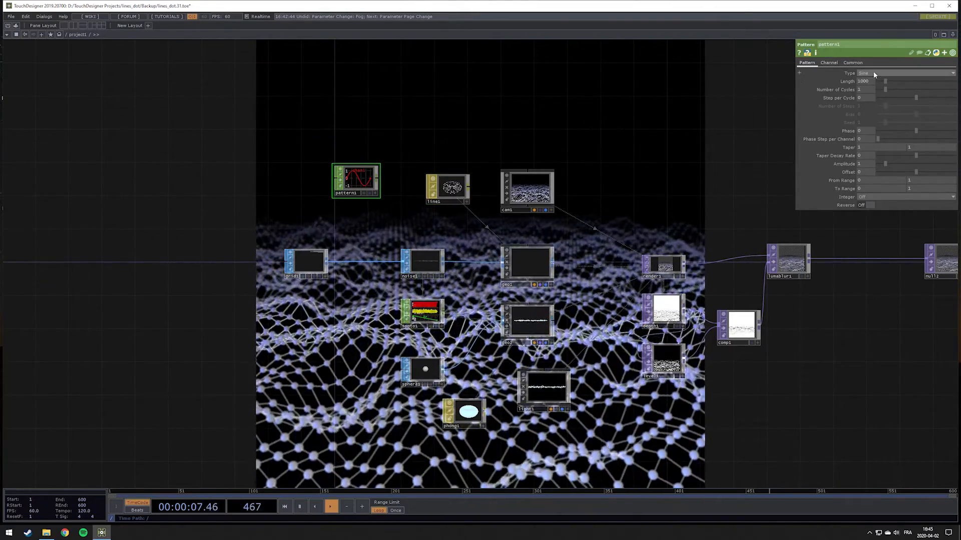
Check the waveform types, keep Sine, and drive pattern1's Length with a me.time expression evaluating to 600 samples
left_click(873, 72)
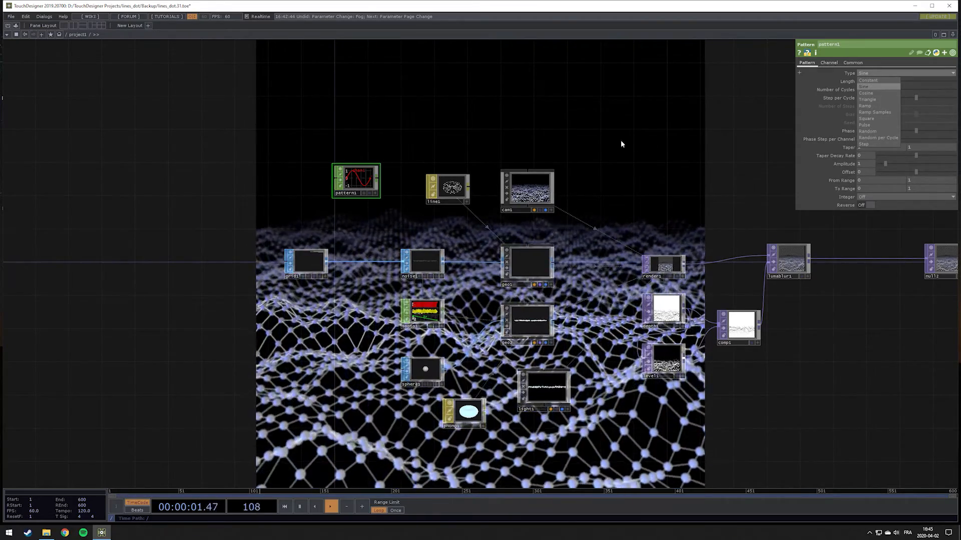
scroll(322, 171, "up", 5)
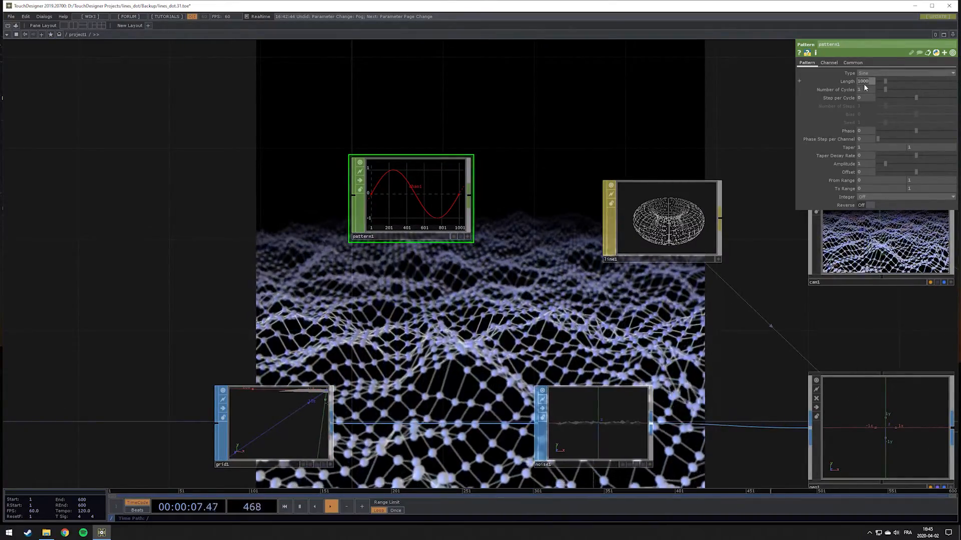
type("me.time")
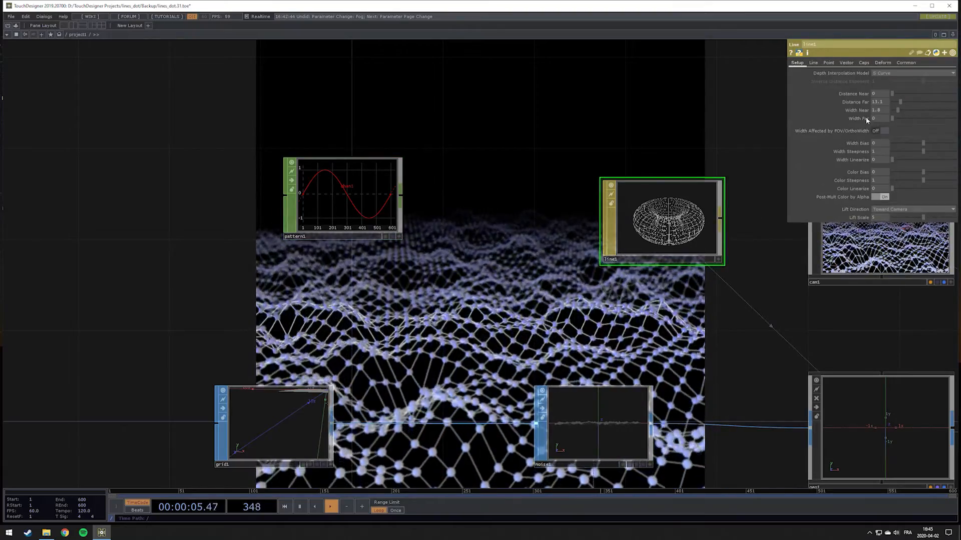
Export pattern1's channel to line1's Line Near Alpha and set the pattern's Amplitude and Offset to 0.5
left_click(813, 63)
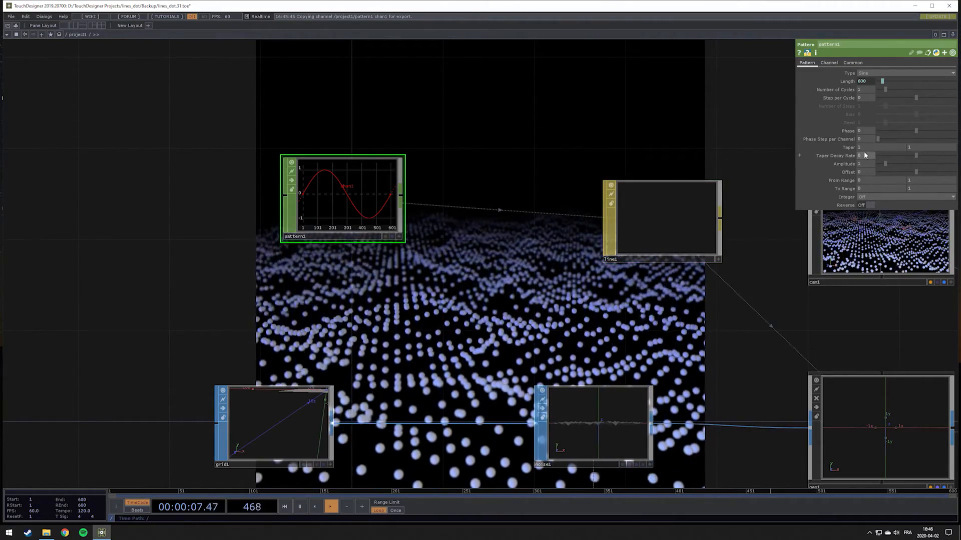
left_click(862, 163)
type("0.5")
key("Tab")
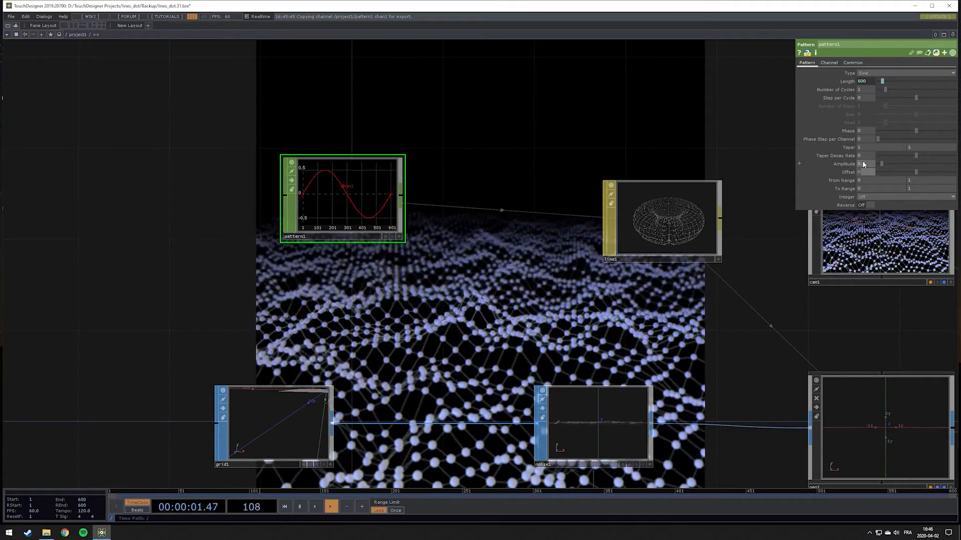
type("0.5")
key("Return")
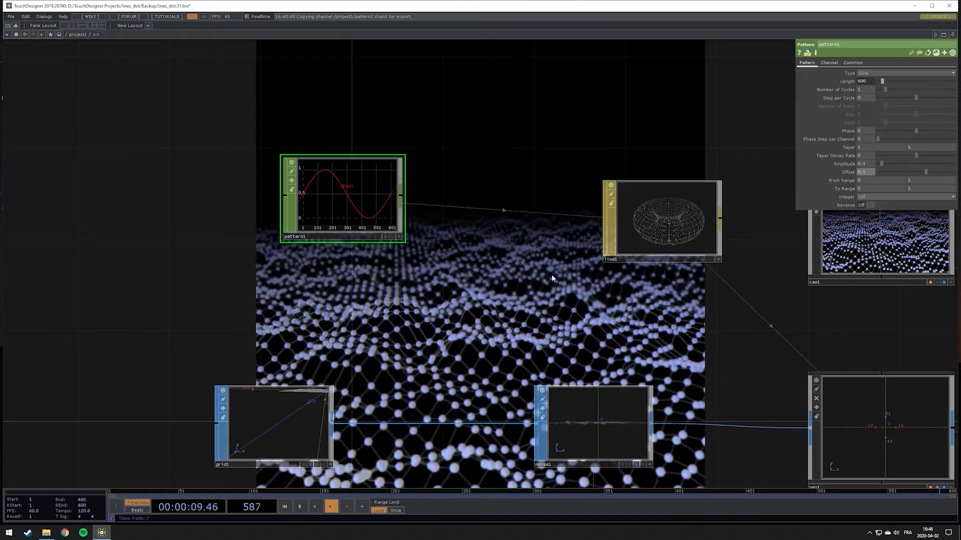
Duplicate pattern1 beside phong1 and export the copy's channel to phong1's Alpha Front
scroll(482, 238, "down", 5)
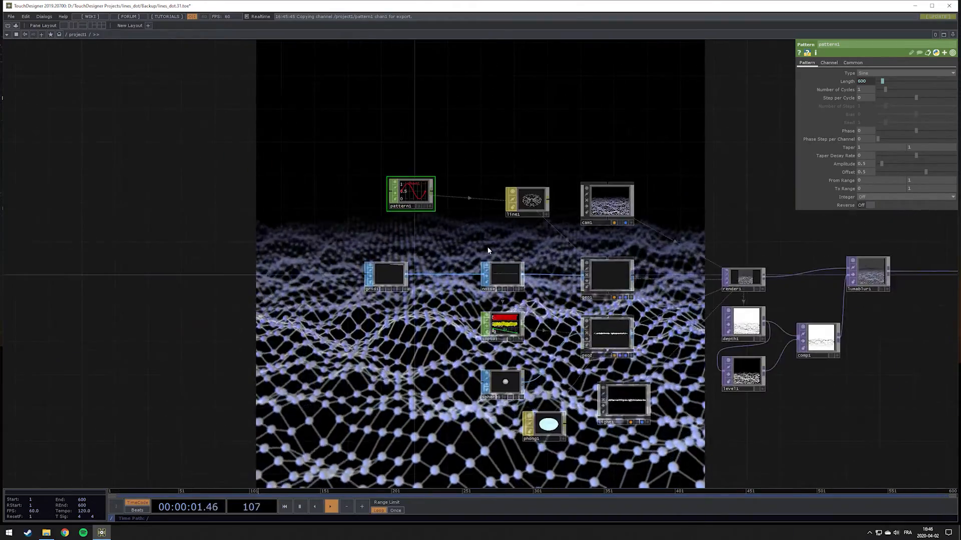
scroll(485, 254, "up", 2)
left_click_drag(438, 197, 428, 133)
key("ctrl+c")
left_click_drag(425, 404, 387, 294)
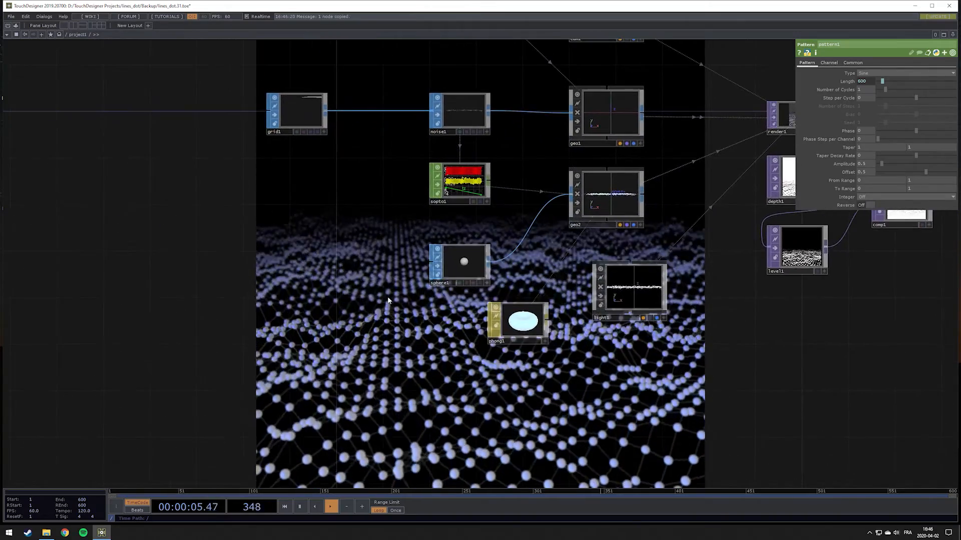
left_click(525, 327)
left_click(807, 63)
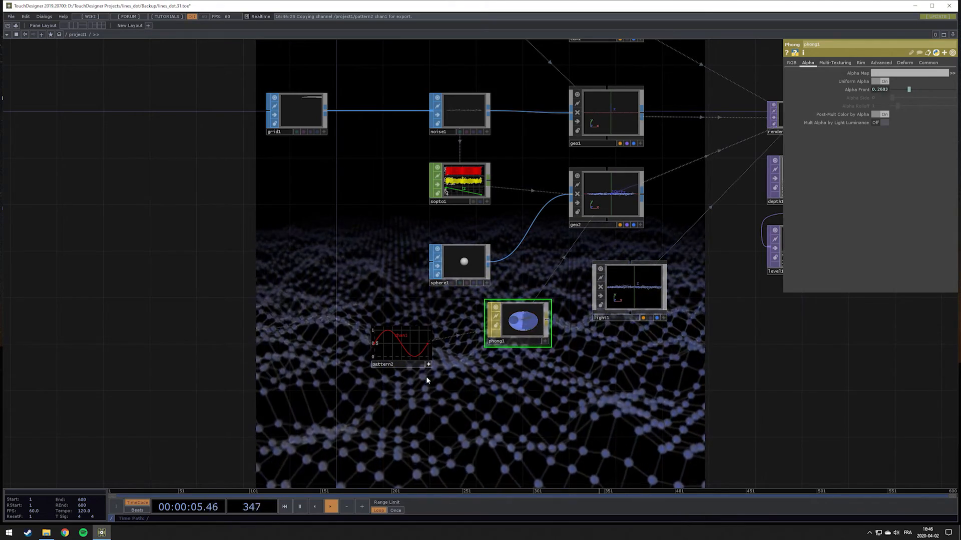
Set pattern2's Phase to -0.5 to offset the sphere fade from the line fade
left_click(394, 330)
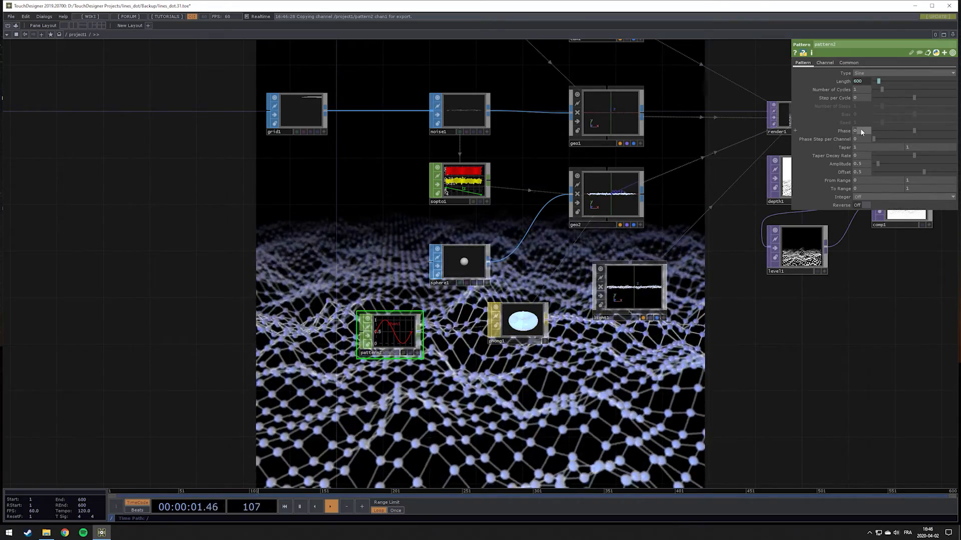
type("-5")
key("Return")
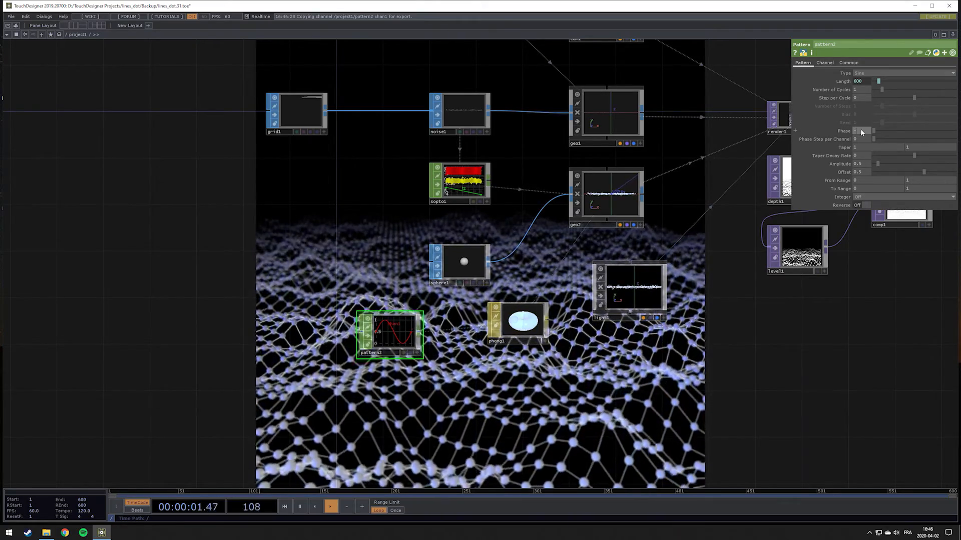
key("Return")
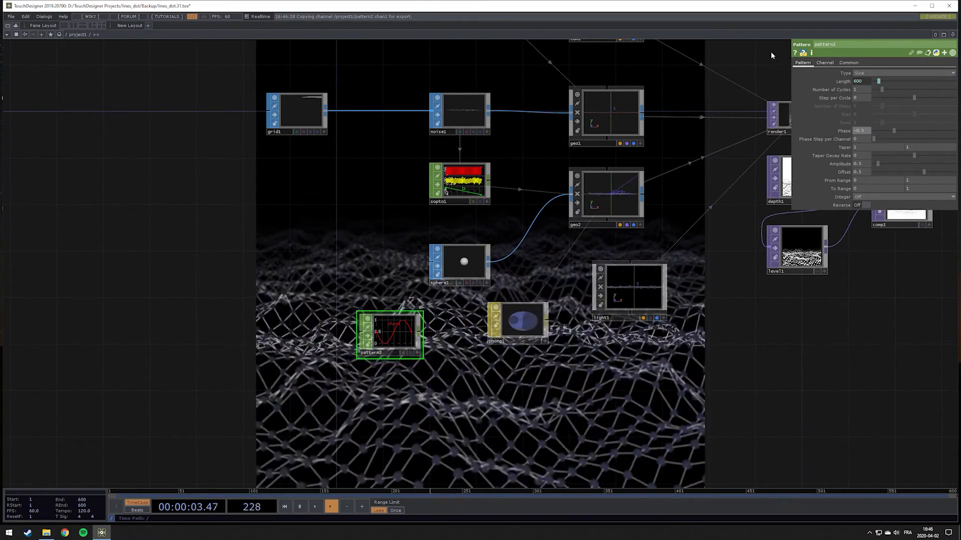
Scrub the timeline around frame 195 and play and pause it to examine how lines and spheres fade in the render
left_click_drag(602, 375, 508, 421)
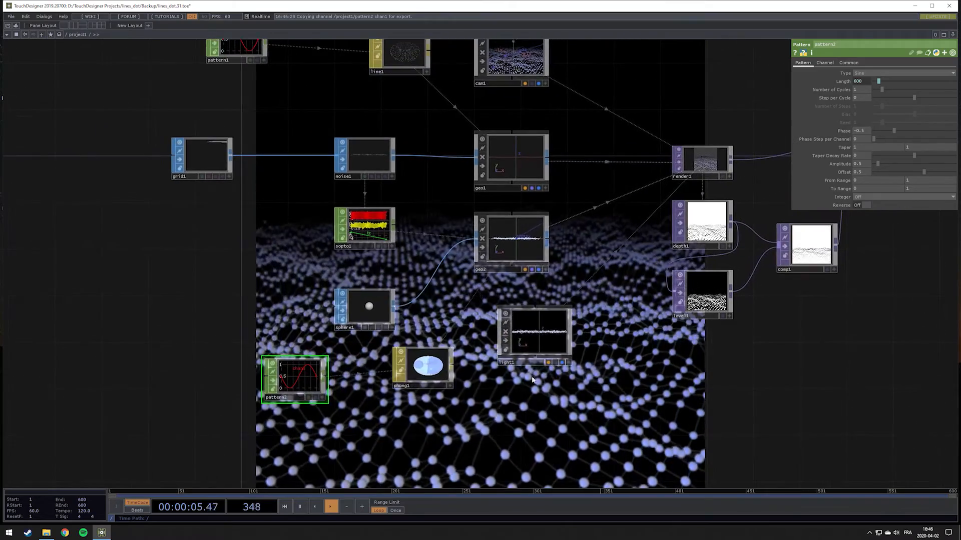
left_click_drag(406, 241, 815, 235)
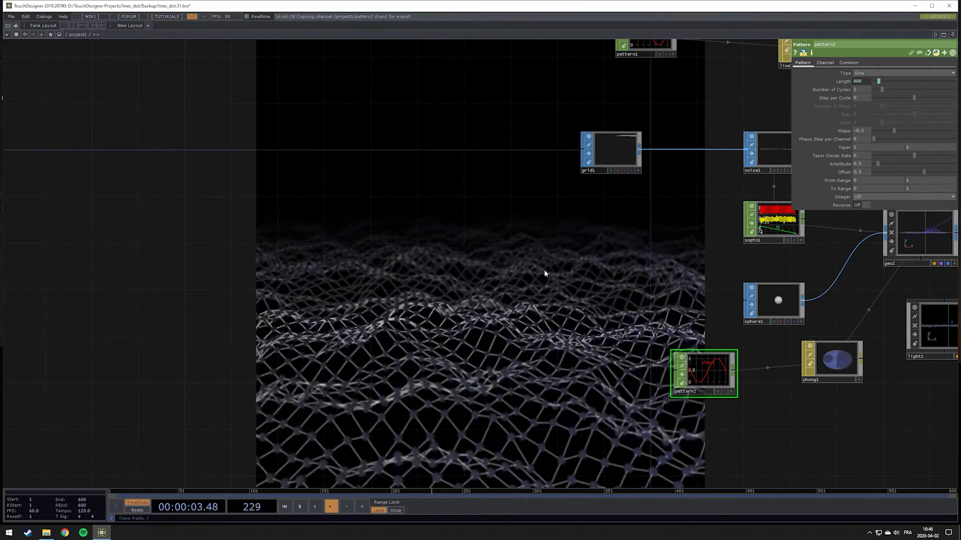
left_click_drag(476, 490, 384, 488)
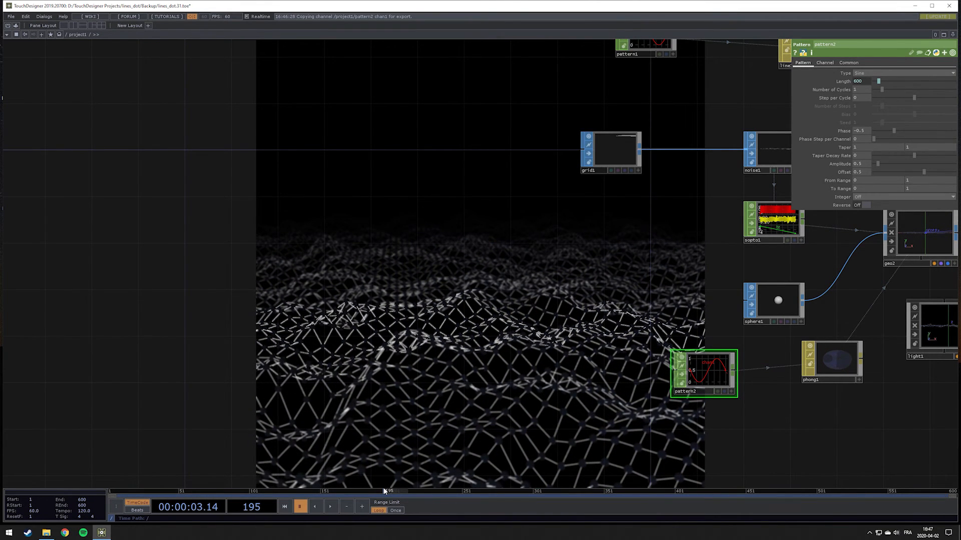
left_click_drag(383, 487, 379, 495)
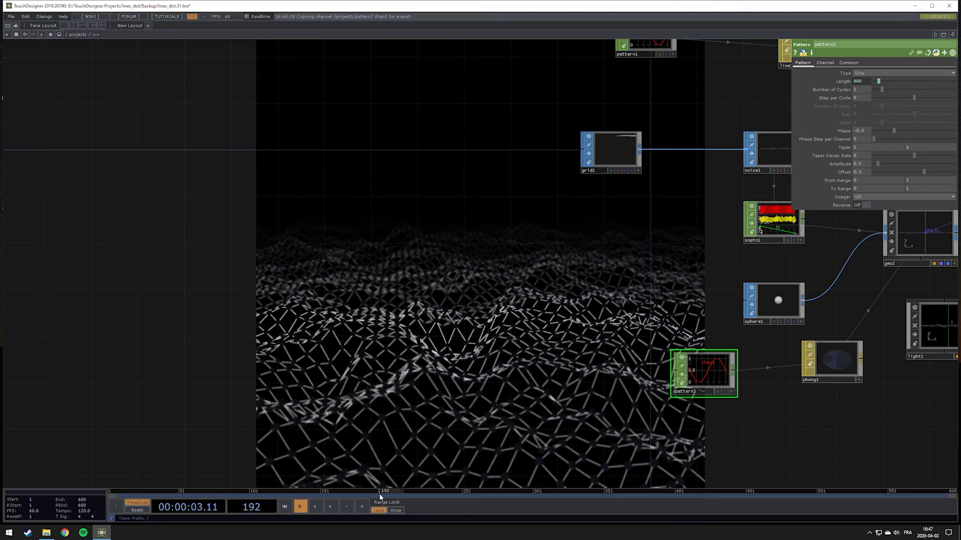
key("space")
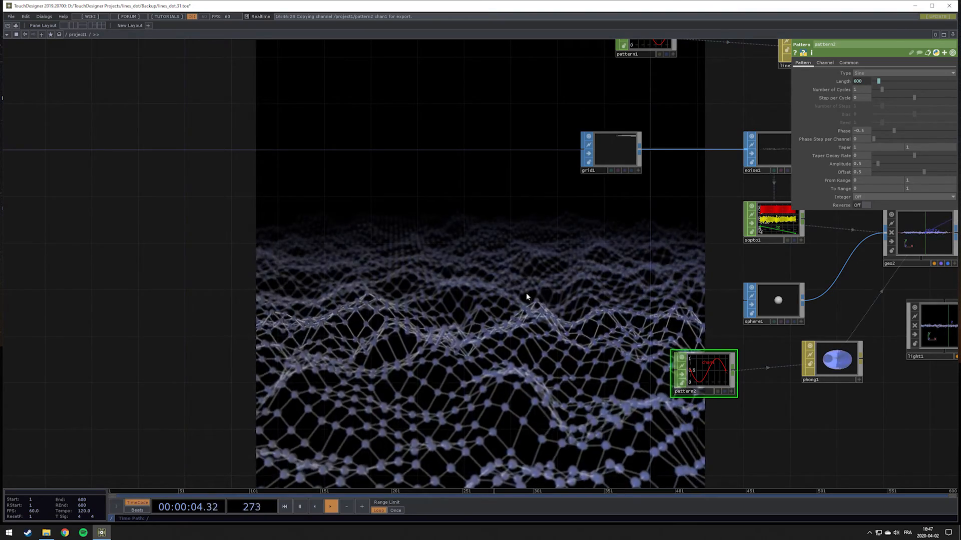
key("space")
key("space")
key("space")
left_click_drag(496, 304, 259, 338)
key("space")
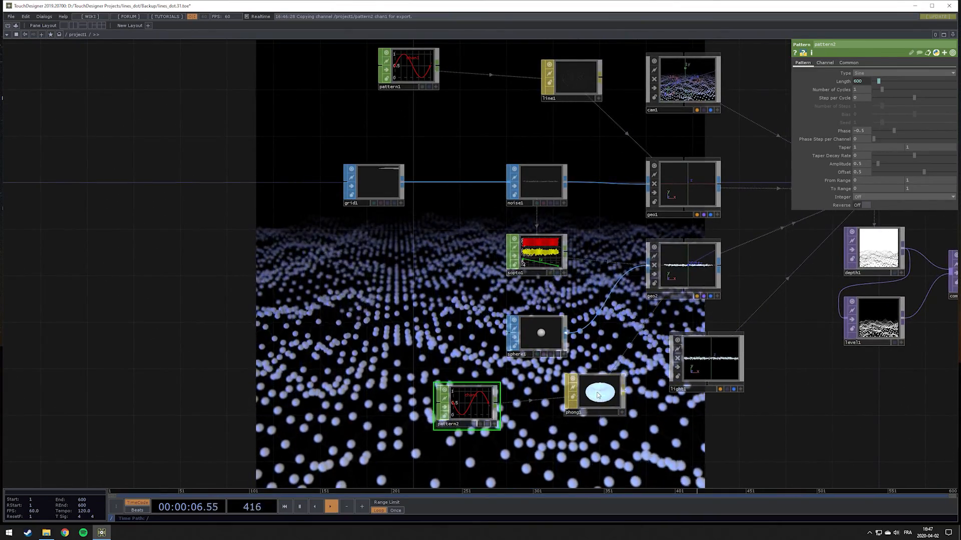
Change phong1's Depth Test Function to Always
left_click(595, 395)
left_click(936, 63)
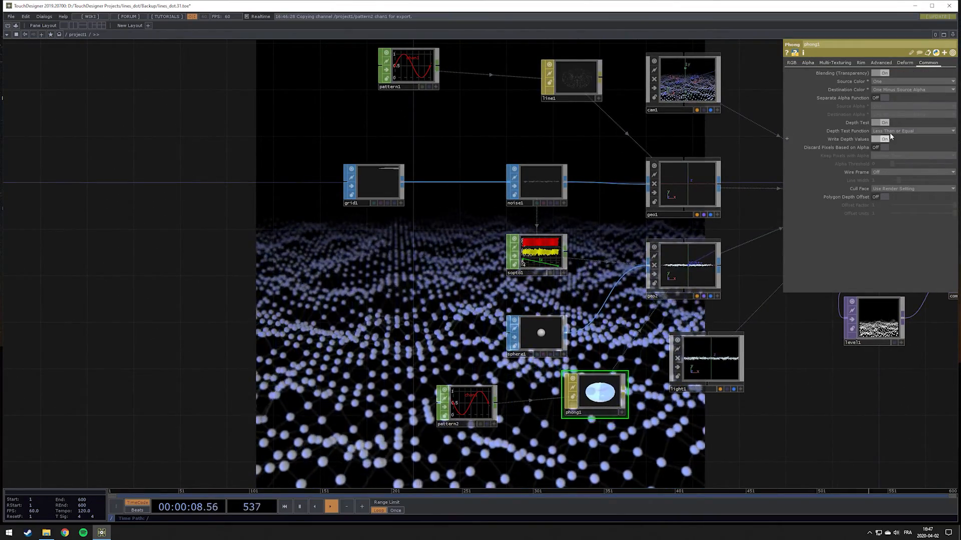
left_click(893, 130)
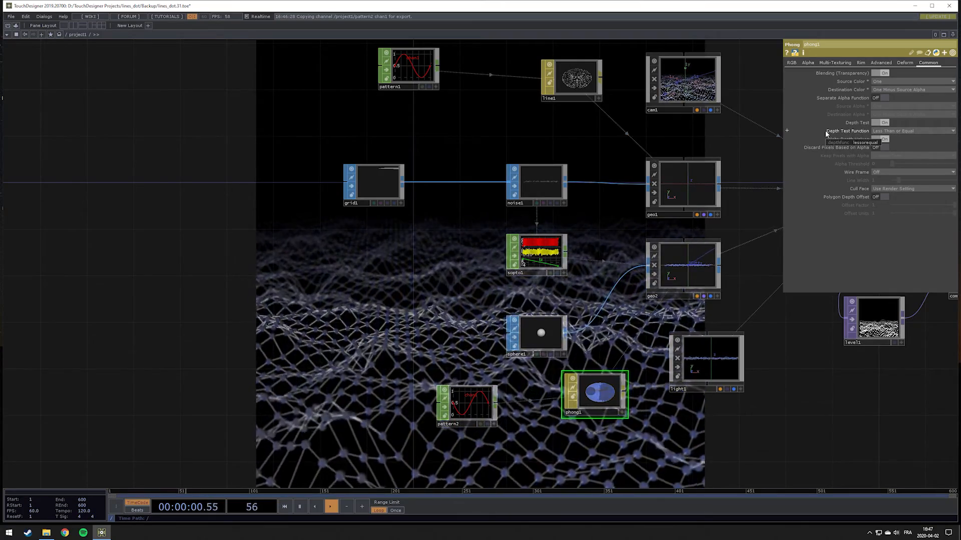
left_click(884, 175)
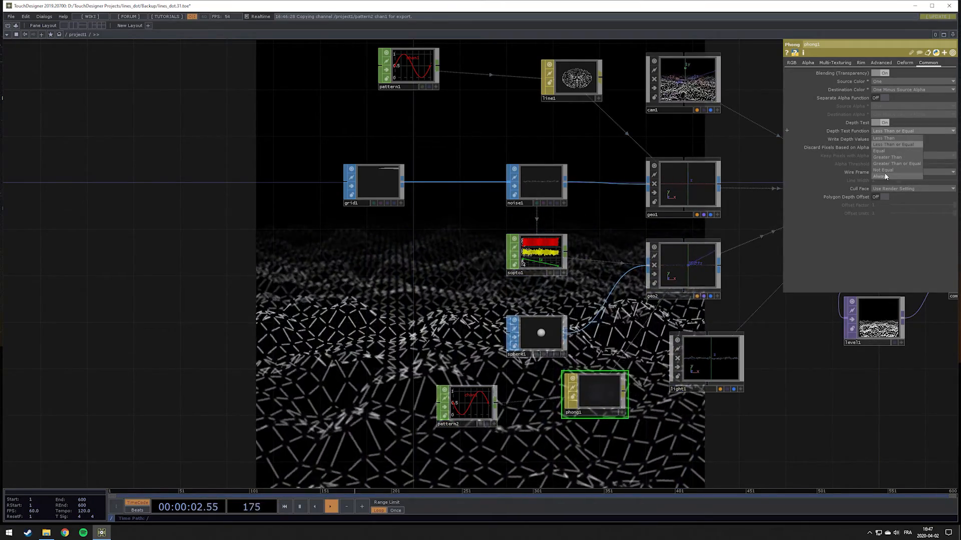
Change line1's Depth Test Function to Not Equal
left_click_drag(482, 196, 404, 306)
left_click(501, 188)
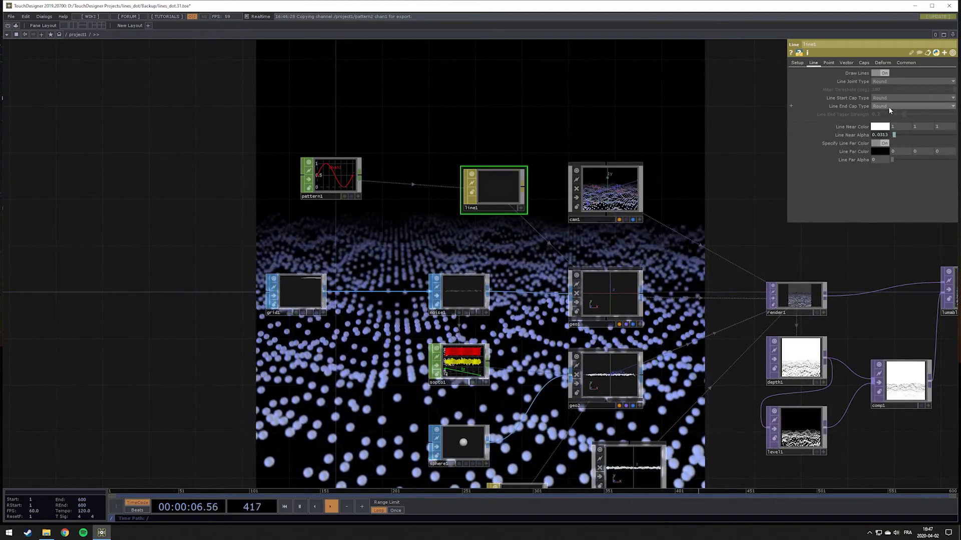
left_click(906, 63)
left_click(890, 131)
left_click(894, 169)
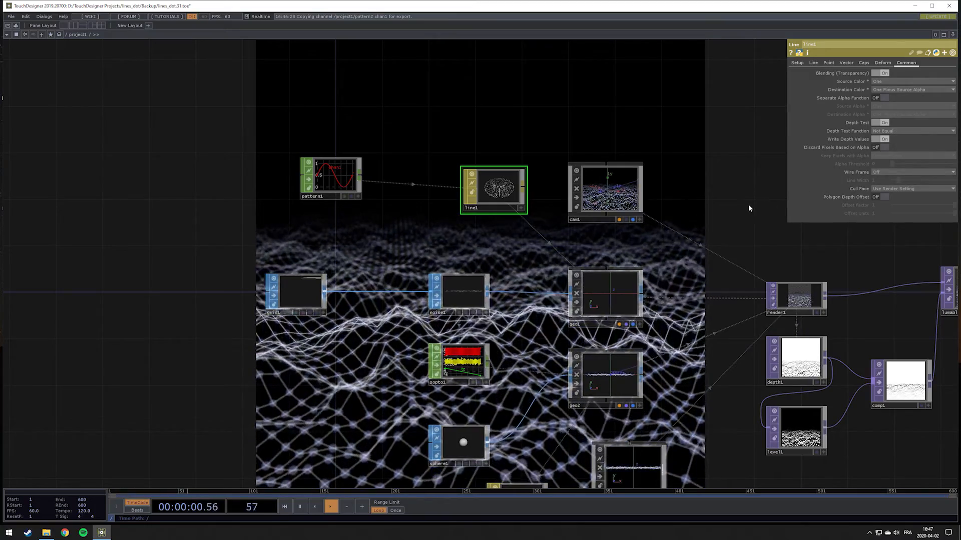
left_click_drag(719, 203, 518, 389)
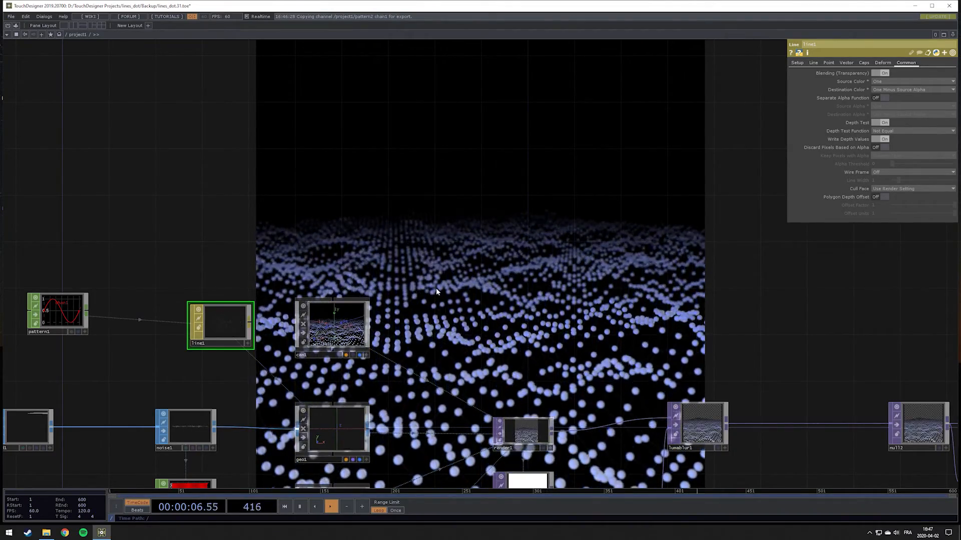
left_click_drag(436, 288, 721, 238)
scroll(294, 319, "down", 5)
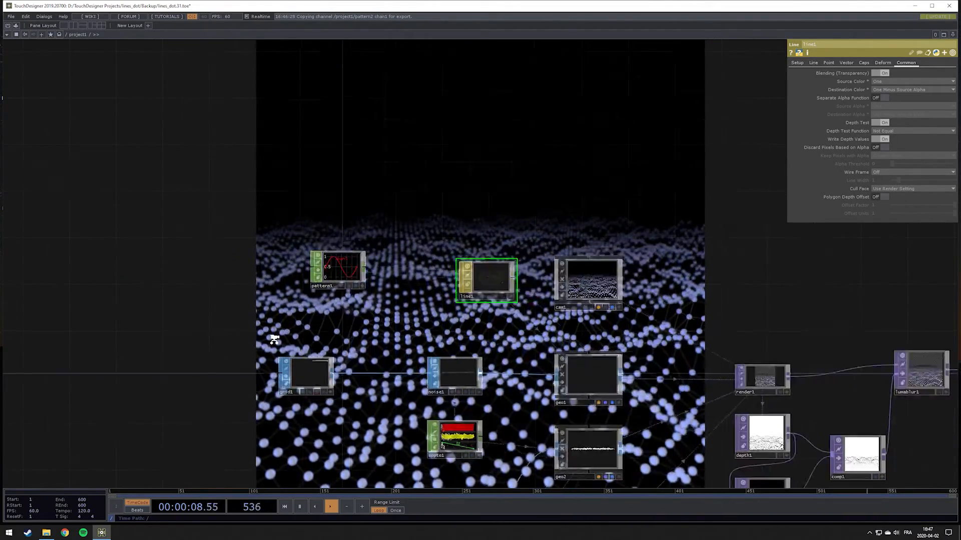
left_click_drag(185, 349, 399, 302)
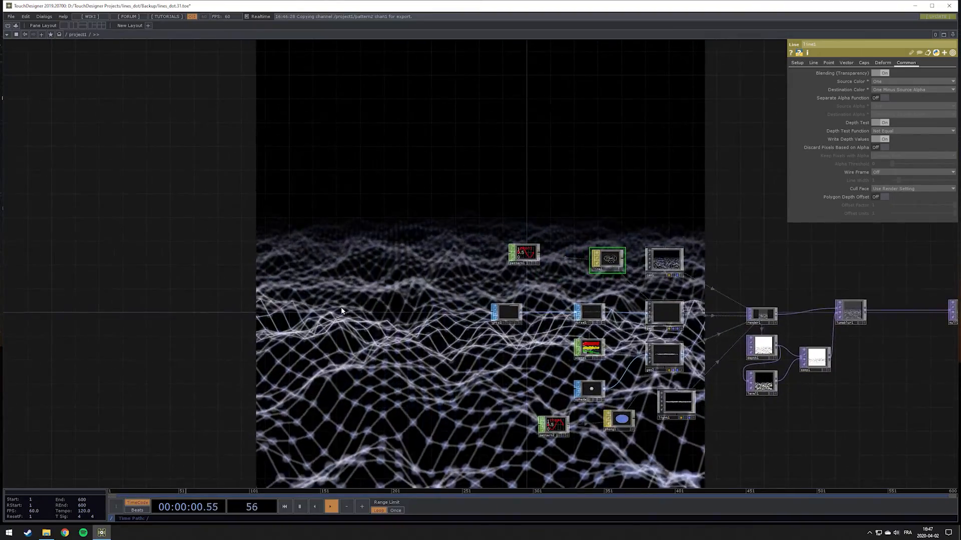
Look over the network and examine the expression driving noise1's Translate Z
left_click_drag(215, 325, 1, 340)
left_click_drag(438, 291, 300, 305)
left_click_drag(465, 281, 619, 263)
left_click_drag(523, 286, 625, 314)
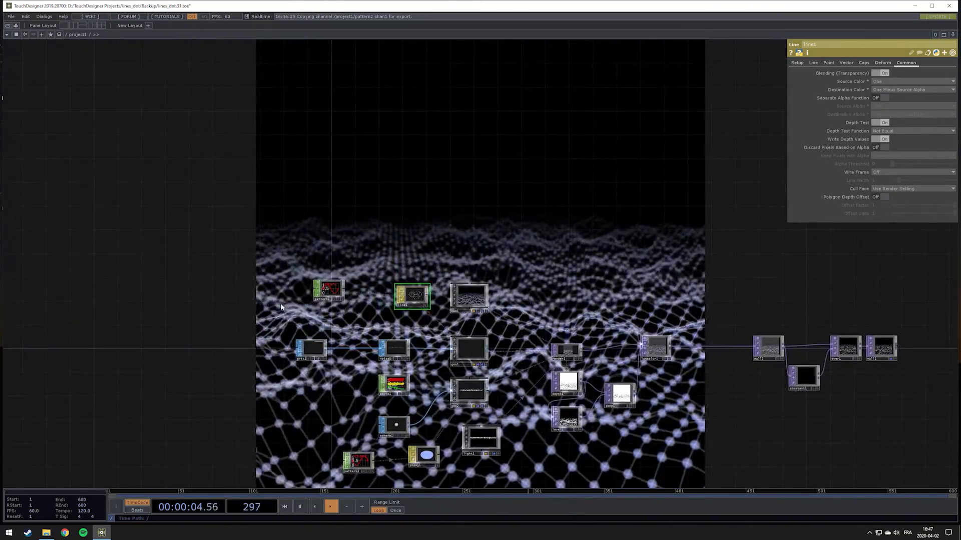
left_click_drag(450, 303, 659, 304)
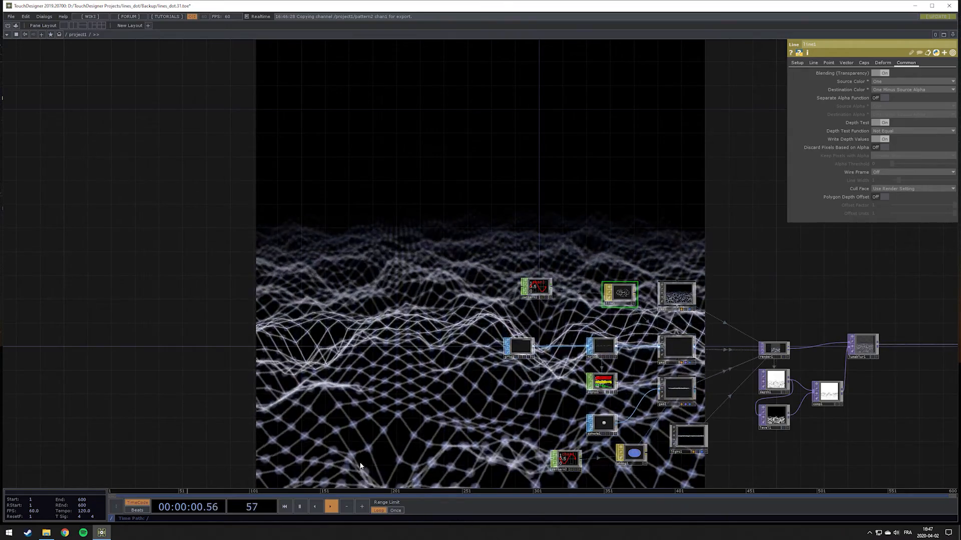
left_click_drag(491, 406, 448, 406)
scroll(500, 353, "up", 1)
scroll(500, 353, "up", 2)
left_click(584, 344)
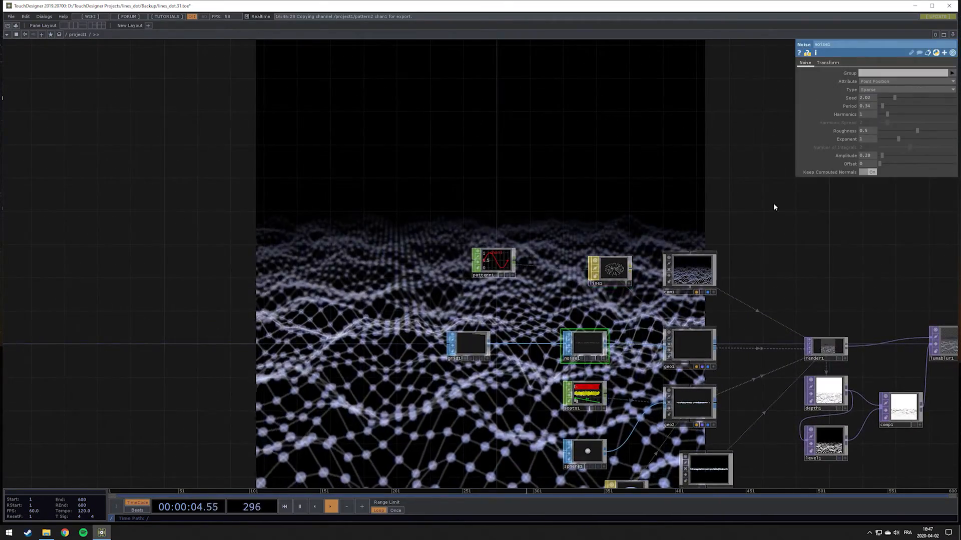
left_click(935, 90)
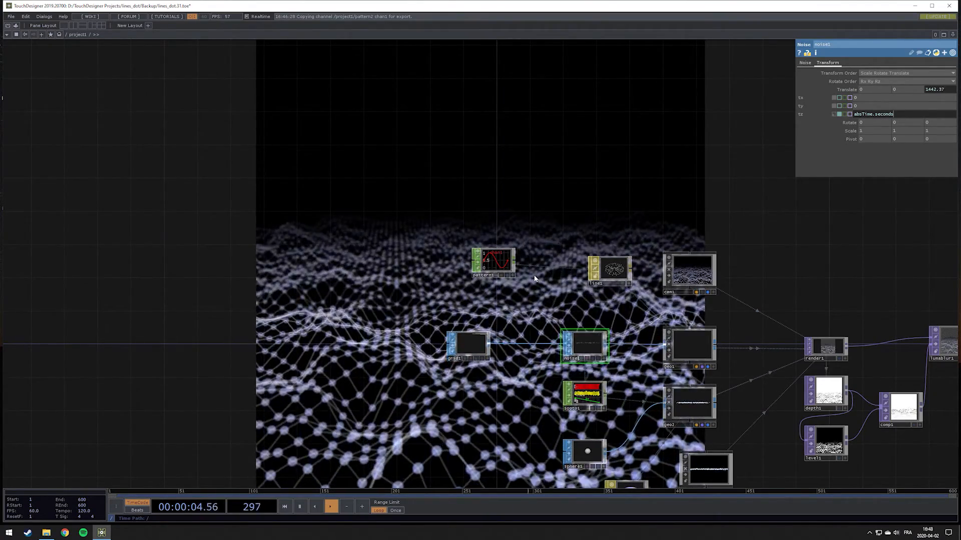
Add a Pattern CHOP beside pattern1 and place a duplicate of it directly below
left_click_drag(398, 301, 442, 303)
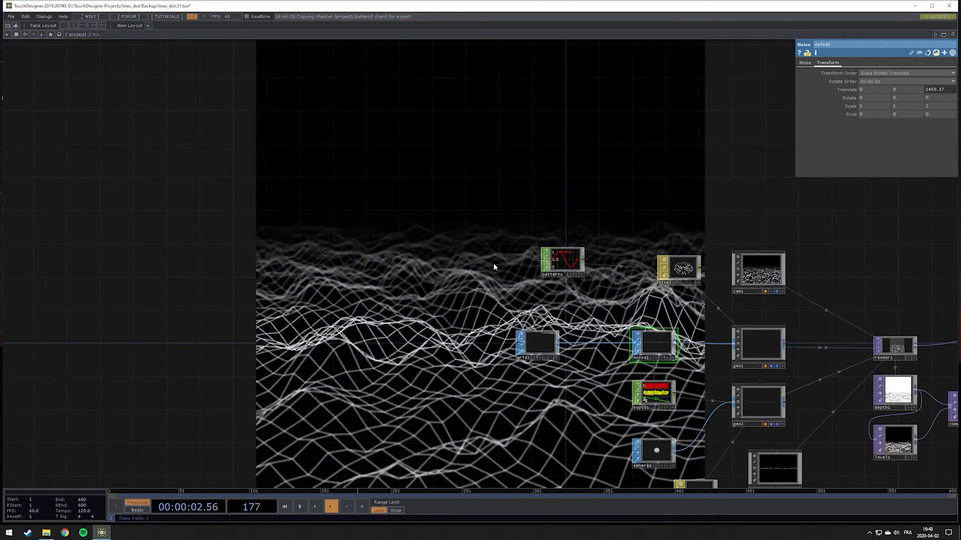
key("Tab")
left_click(555, 189)
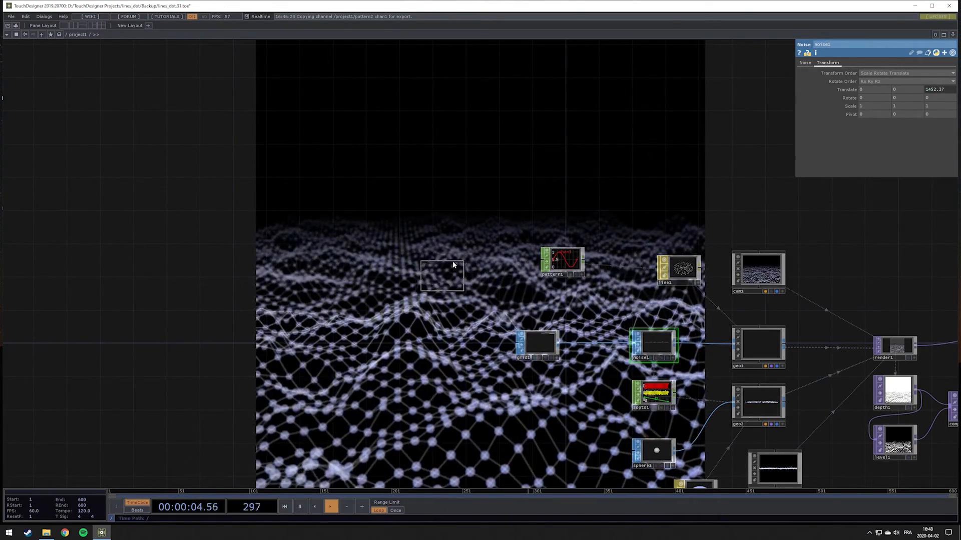
left_click(453, 263)
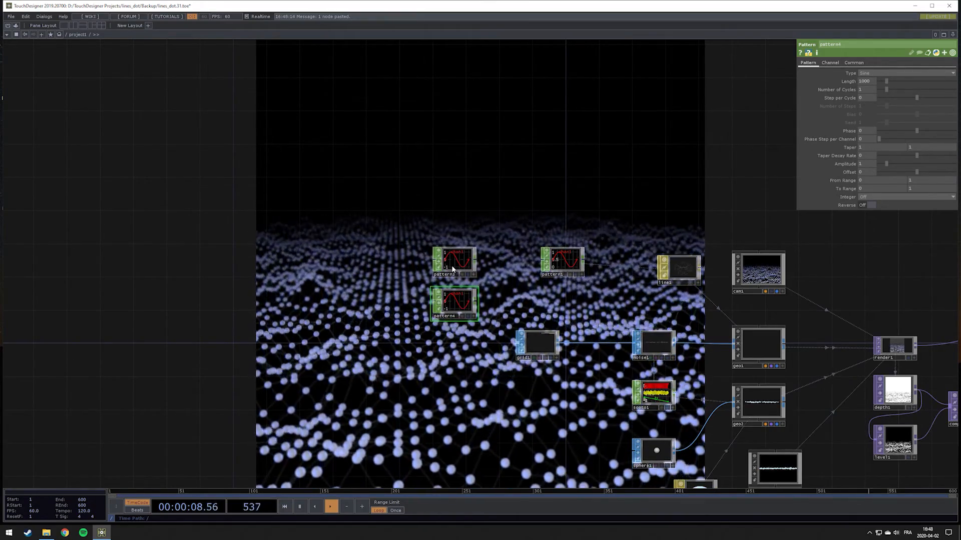
Set the Type of the upper new pattern, pattern3, to Cosine
left_click(468, 263)
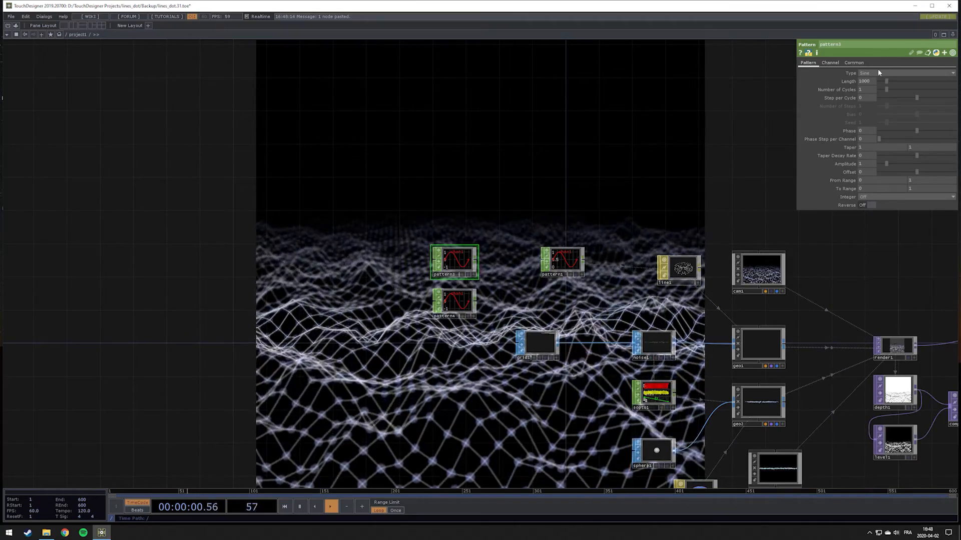
left_click(878, 73)
left_click(875, 97)
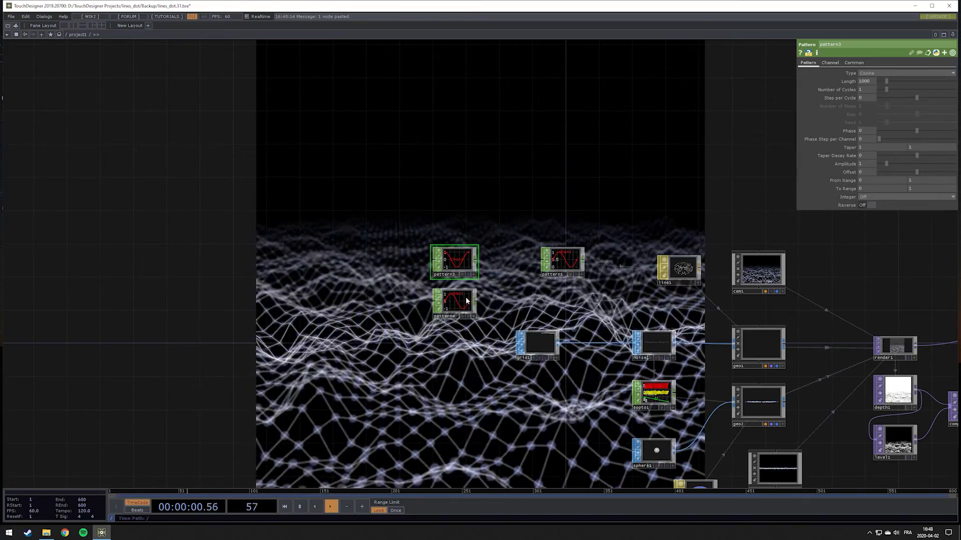
Export pattern3's channel to noise1's Translate Y and pattern4's channel to its Translate Z
left_click(558, 336)
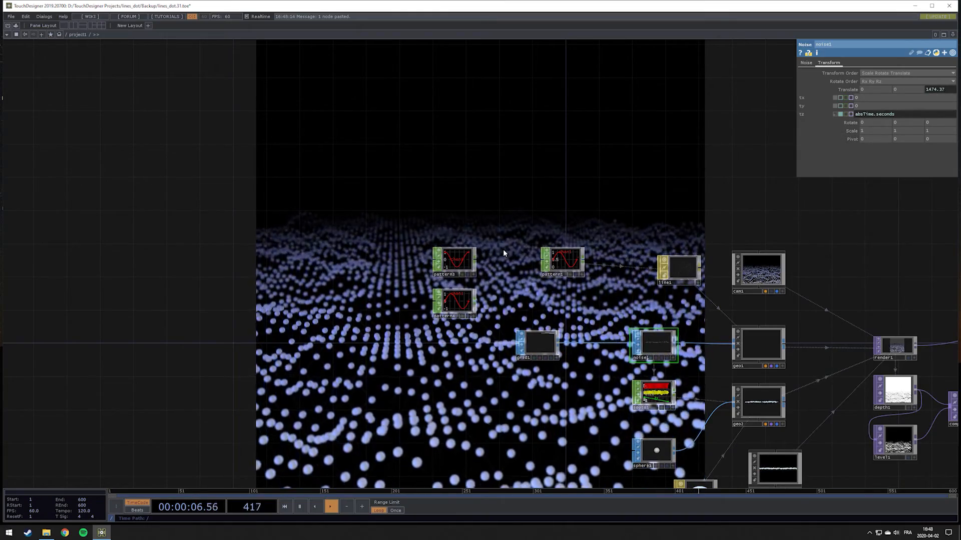
left_click(473, 274)
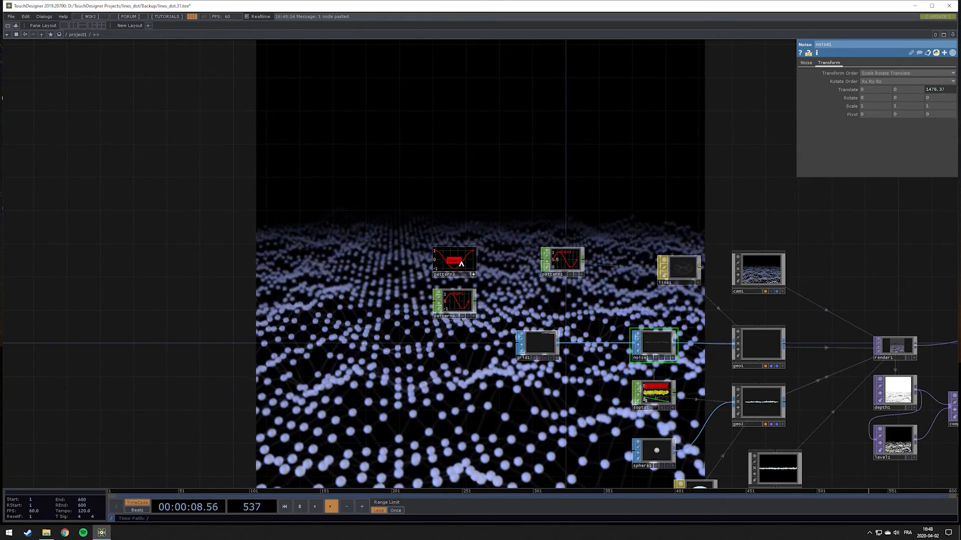
left_click(911, 87)
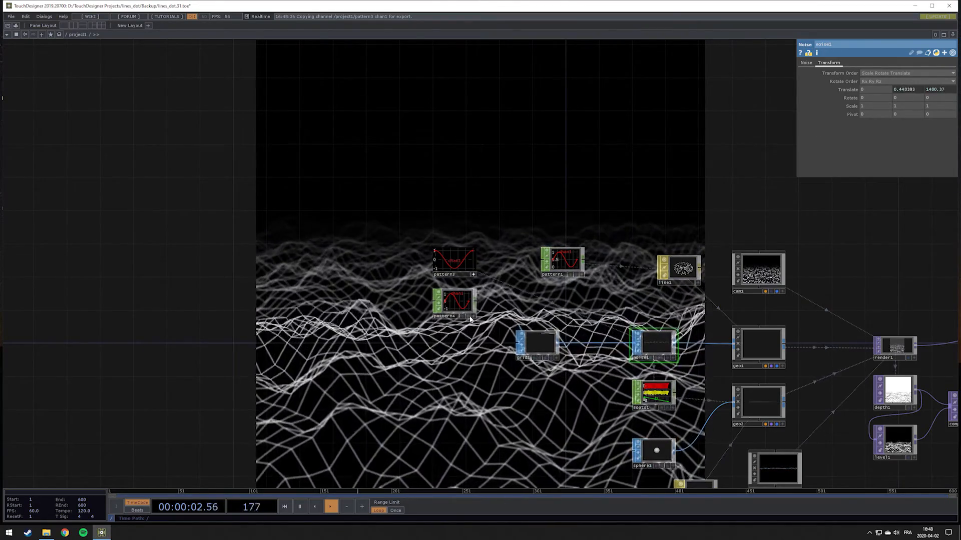
left_click(948, 89)
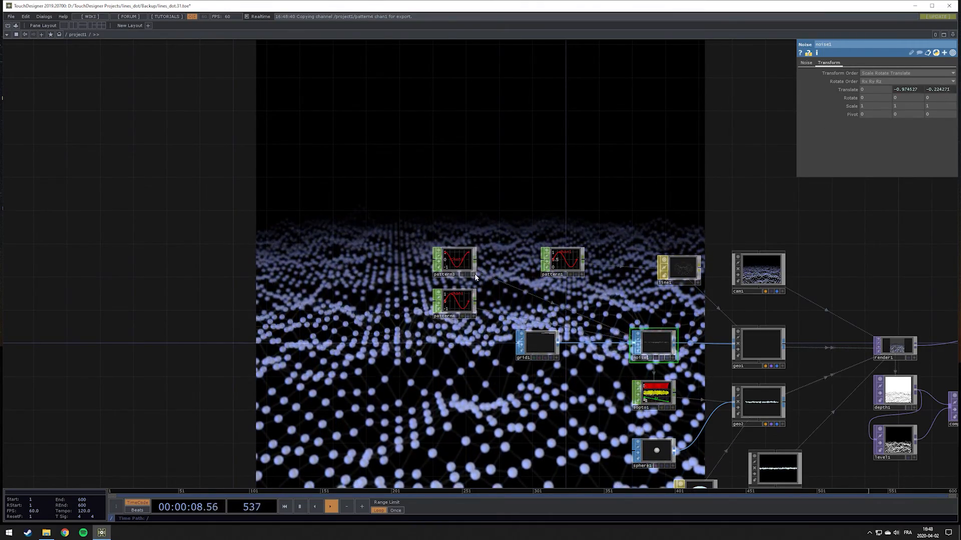
Set the Length of pattern3 and pattern4 to me.time.end
left_click(460, 260)
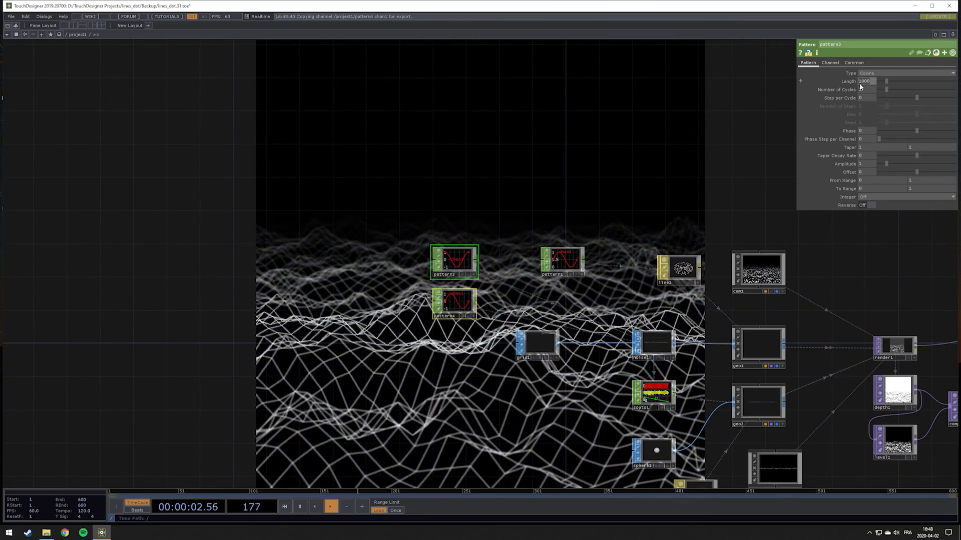
type("me.ti")
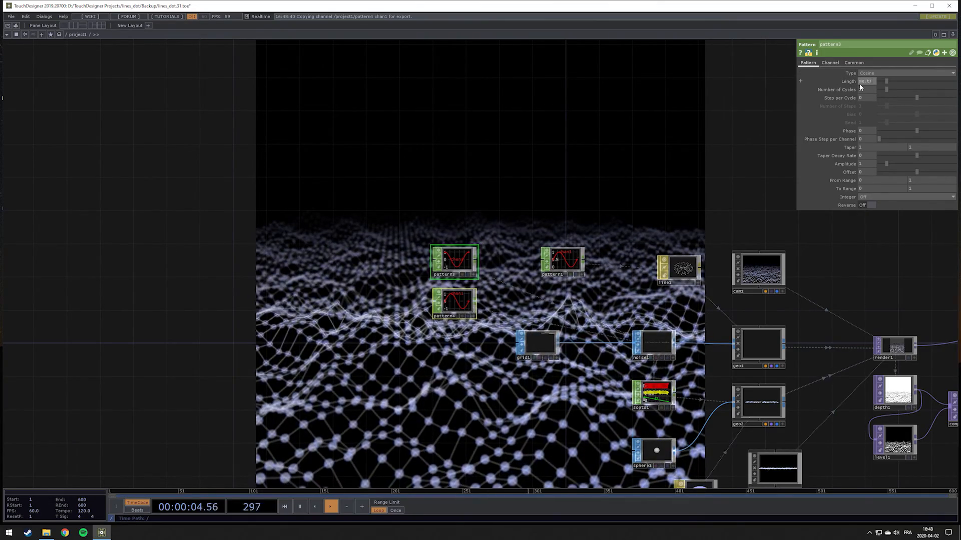
type("me.end")
key("Return")
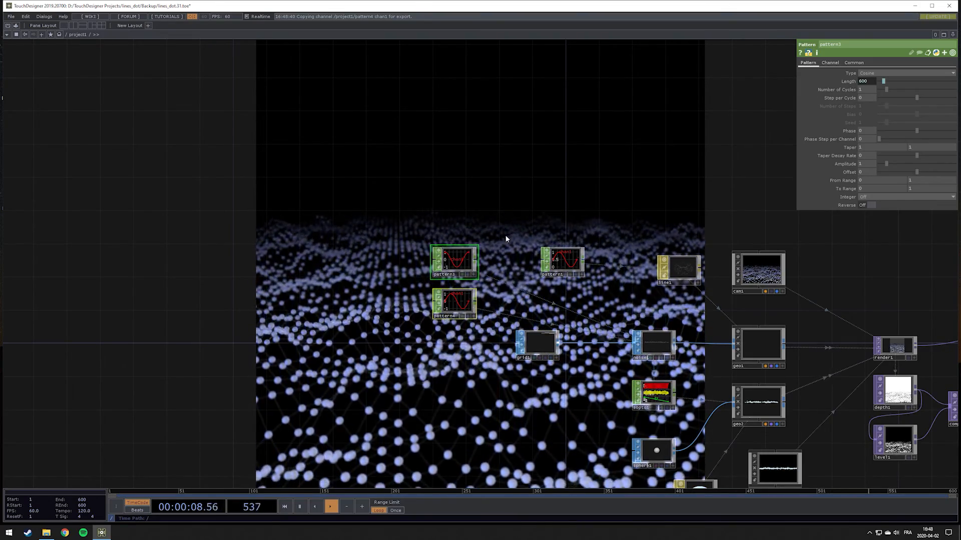
Examine noise1's translate values, the pattern3 and pattern4 waveforms and how the rendered landscape moves across the timeline loop
left_click_drag(553, 187, 474, 210)
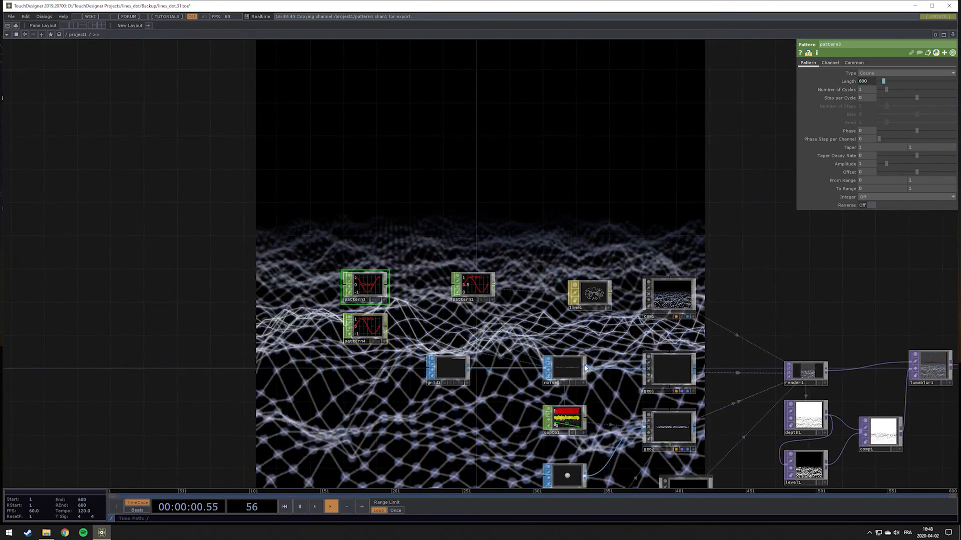
left_click(583, 369)
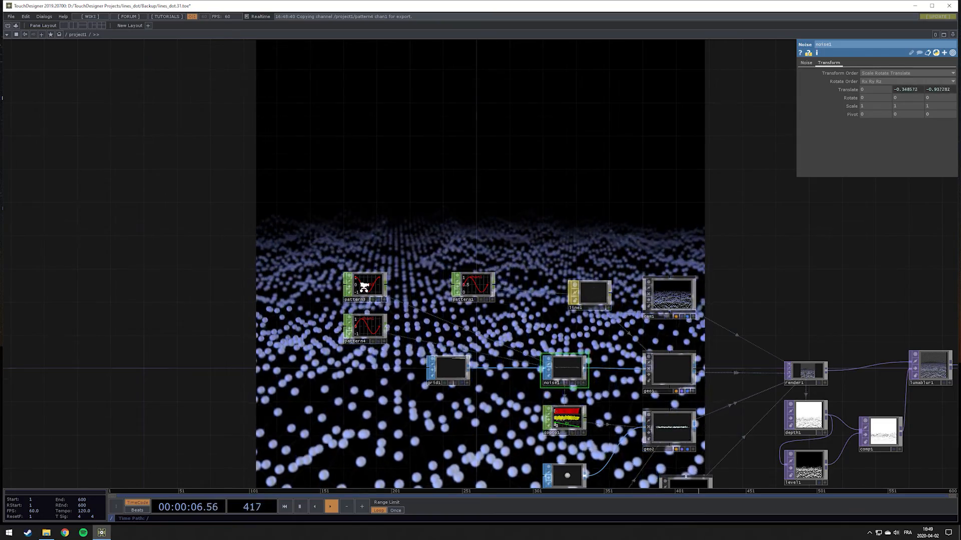
scroll(364, 286, "up", 3)
left_click_drag(445, 217, 476, 296)
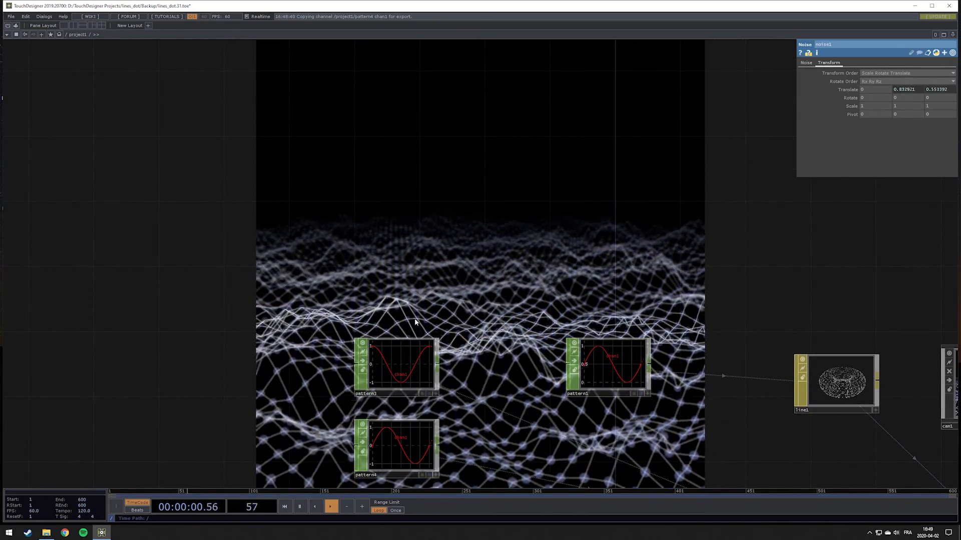
left_click_drag(415, 302, 232, 337)
left_click_drag(482, 326, 398, 353)
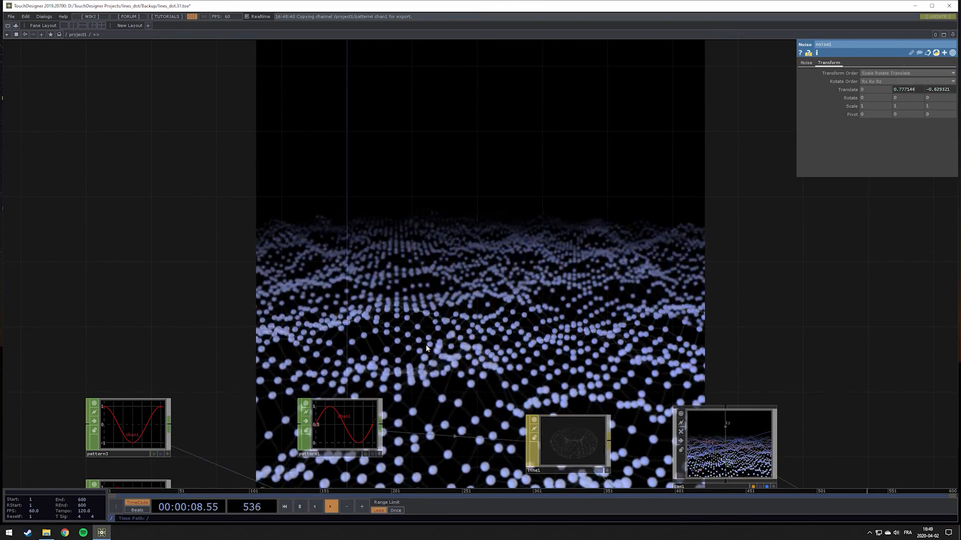
scroll(473, 345, "down", 5)
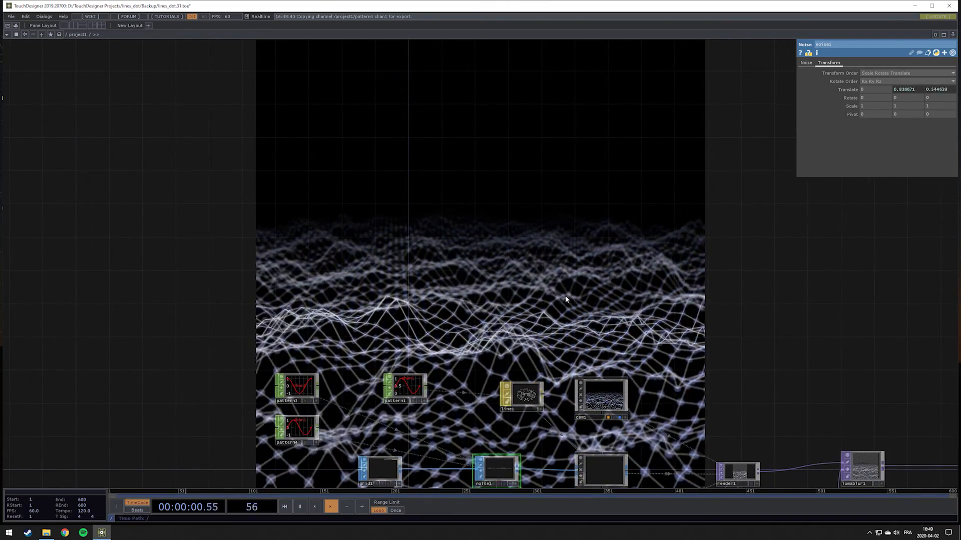
left_click_drag(602, 324, 437, 305)
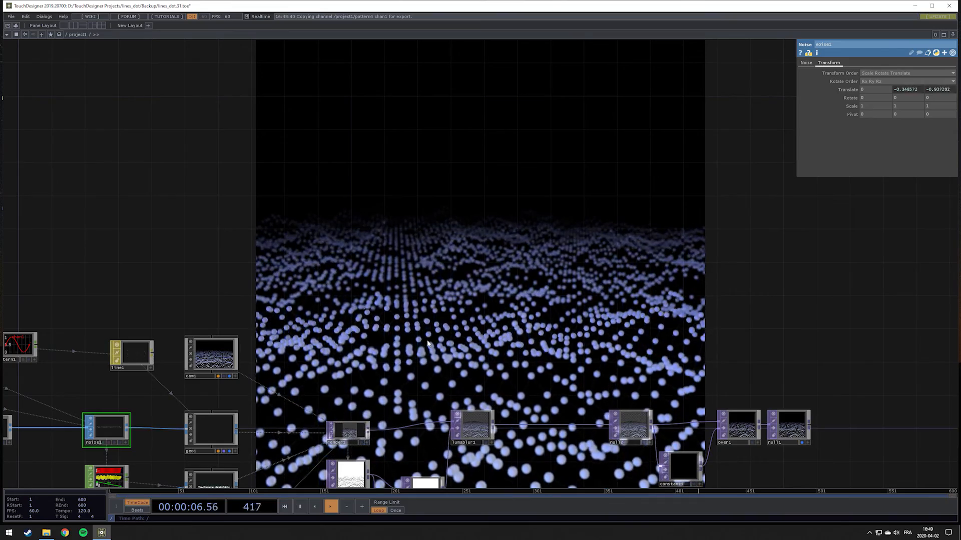
left_click_drag(578, 314, 828, 284)
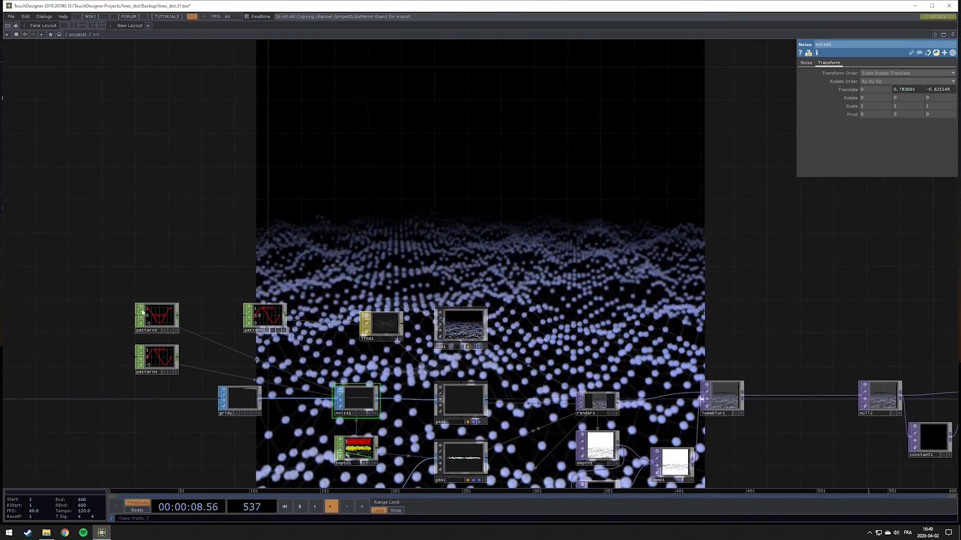
Try the Sine type on pattern3 and return it to Cosine
left_click(162, 322)
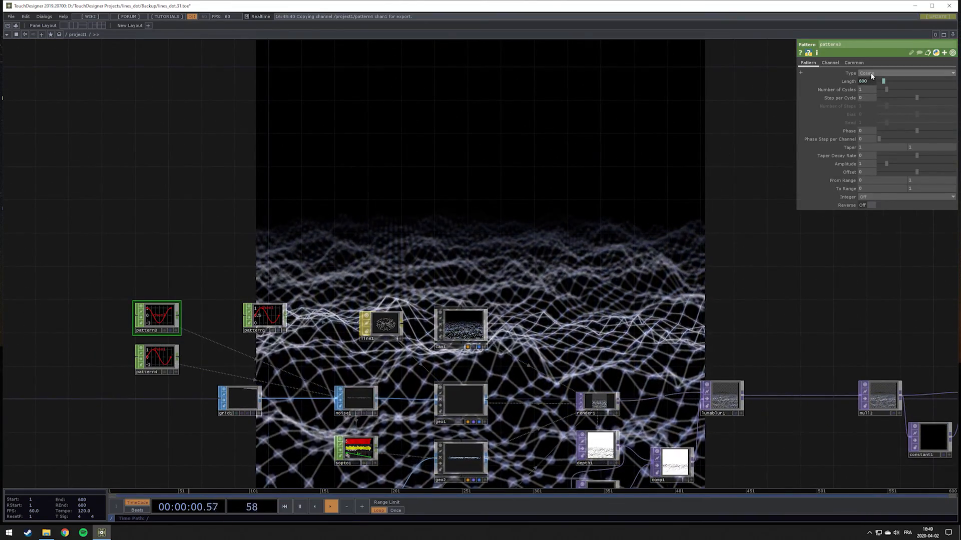
left_click(870, 73)
left_click(866, 87)
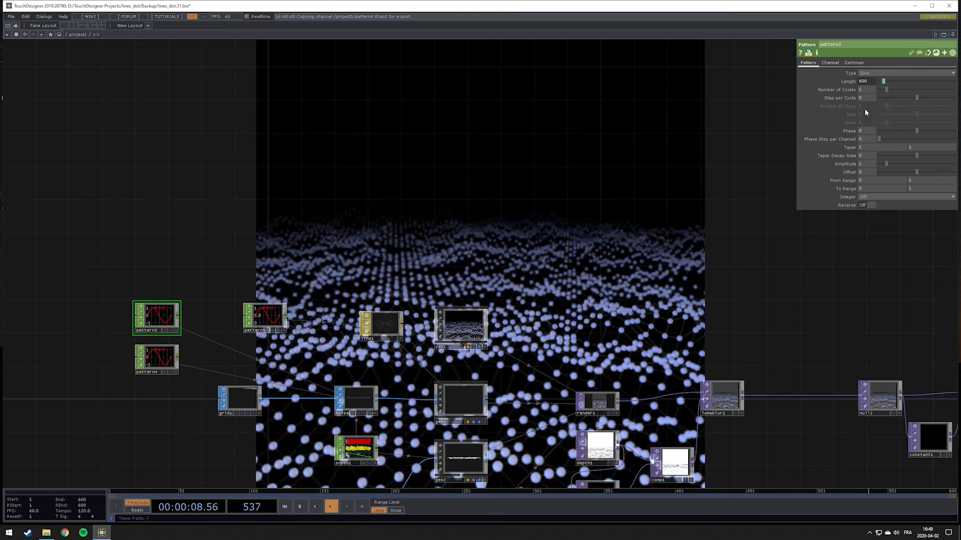
left_click(889, 73)
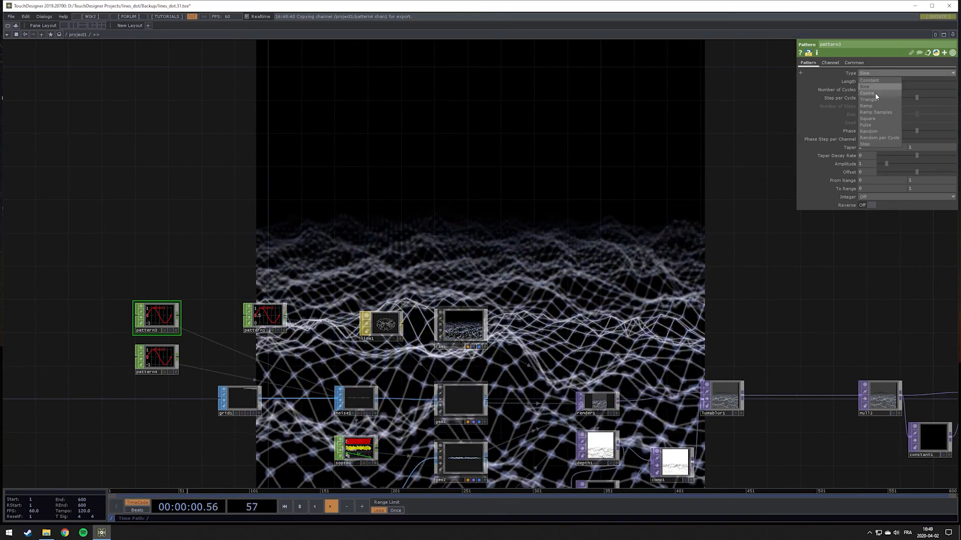
left_click(874, 92)
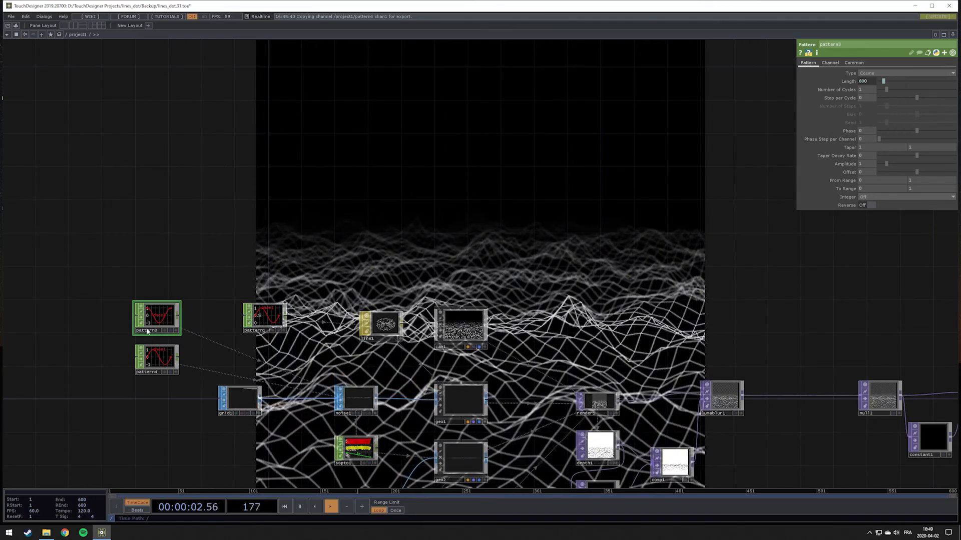
scroll(152, 325, "up", 5)
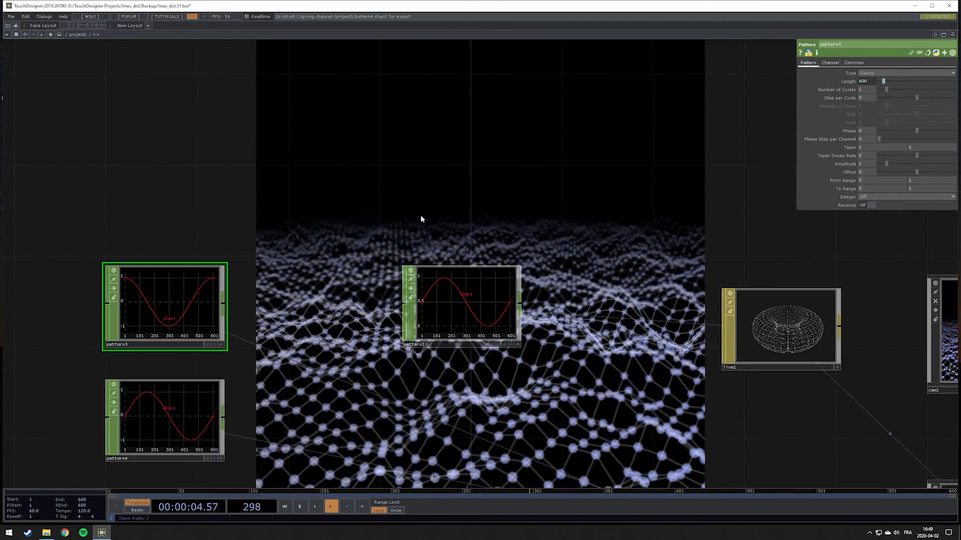
scroll(425, 336, "down", 5)
left_click_drag(566, 227, 354, 253)
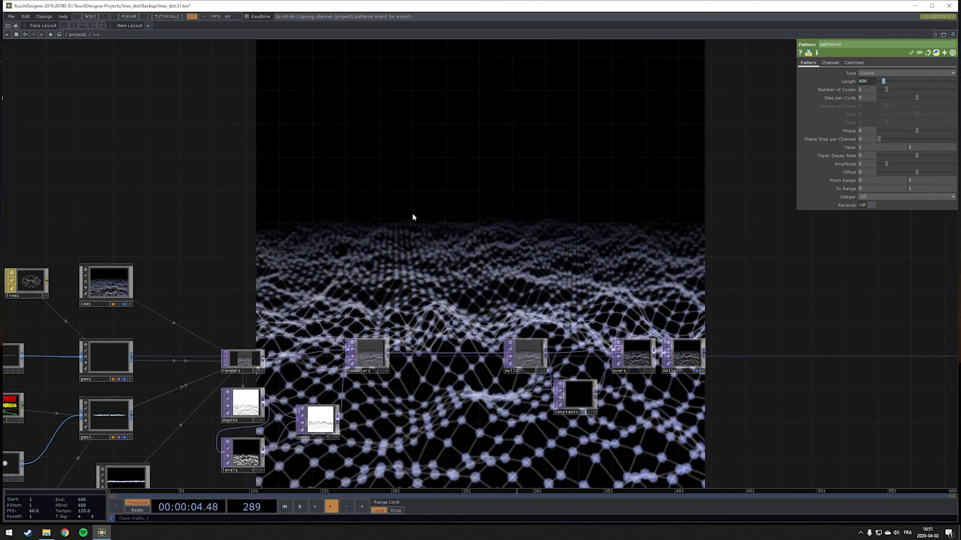
left_click_drag(348, 245, 468, 298)
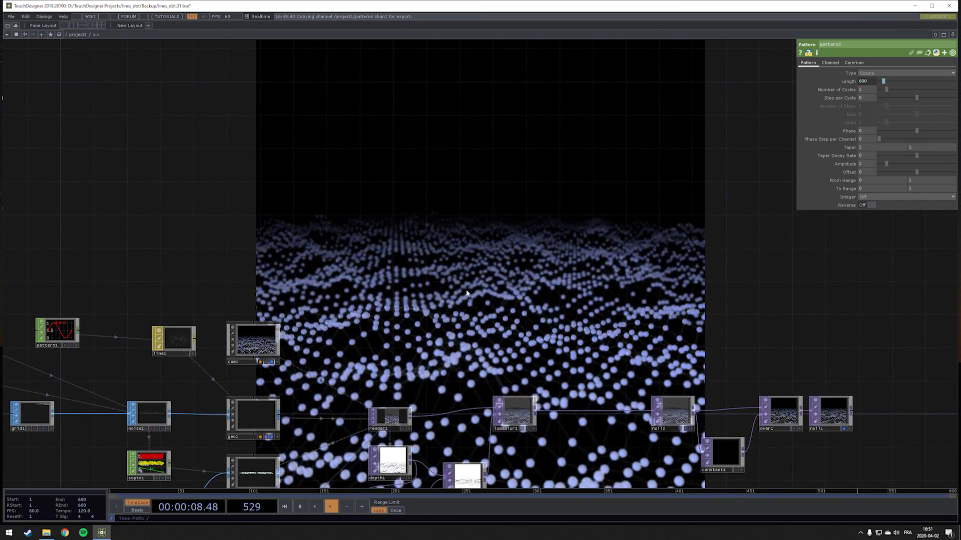
left_click_drag(546, 285, 311, 263)
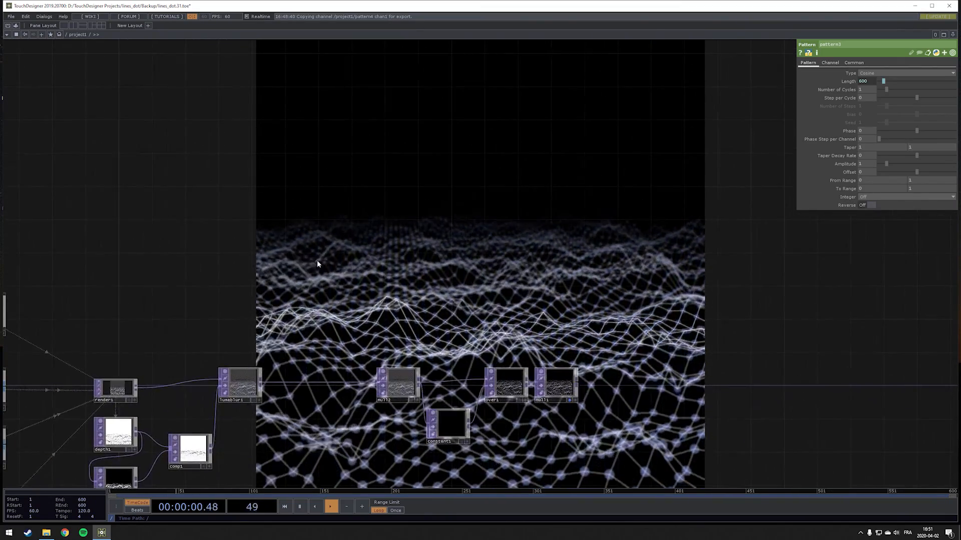